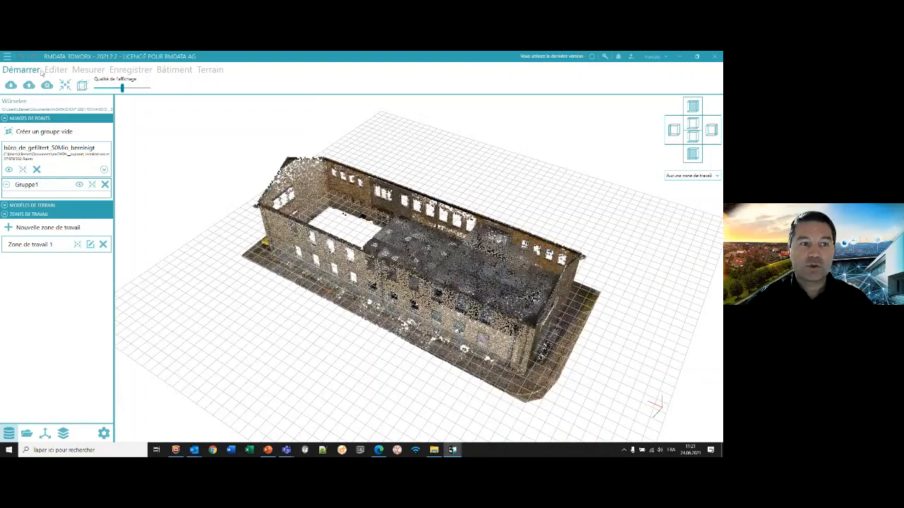
# - Review the tool sets available for editing, measuring, registration, buildings and terrain
pyautogui.click(61, 72)
pyautogui.click(87, 70)
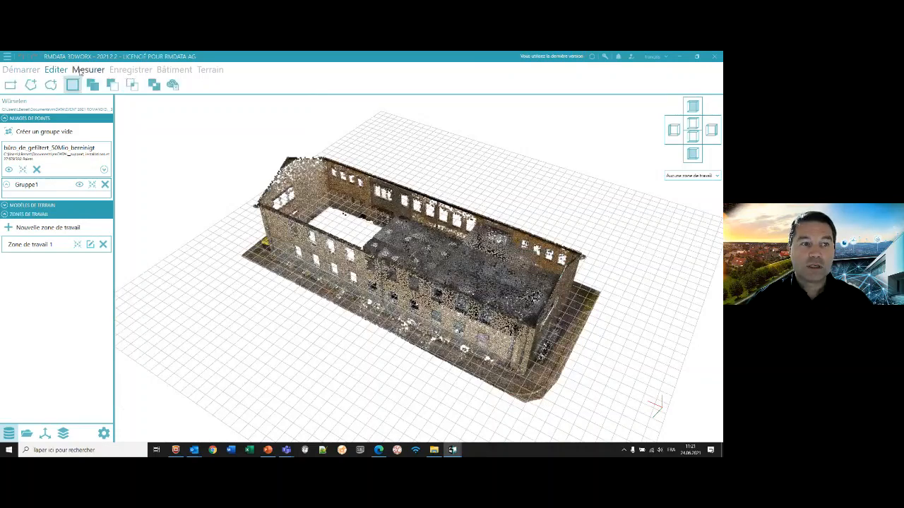
pyautogui.click(130, 70)
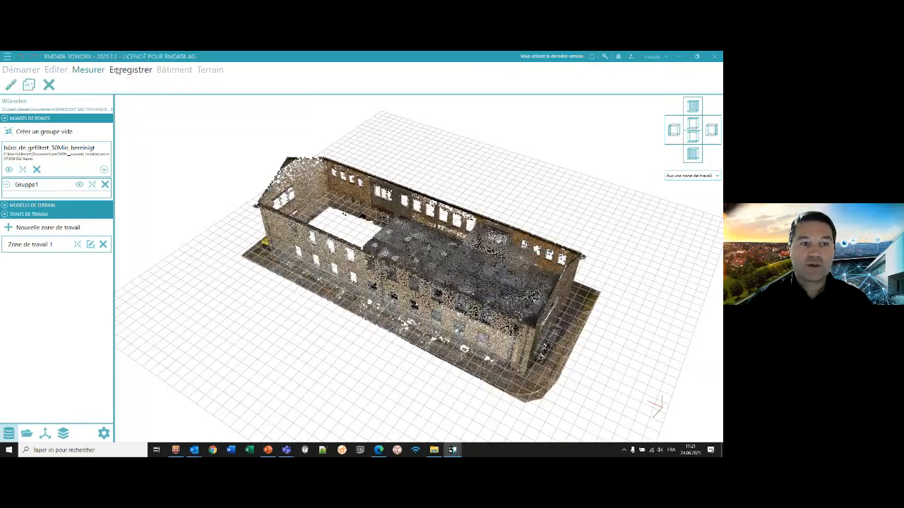
pyautogui.click(177, 73)
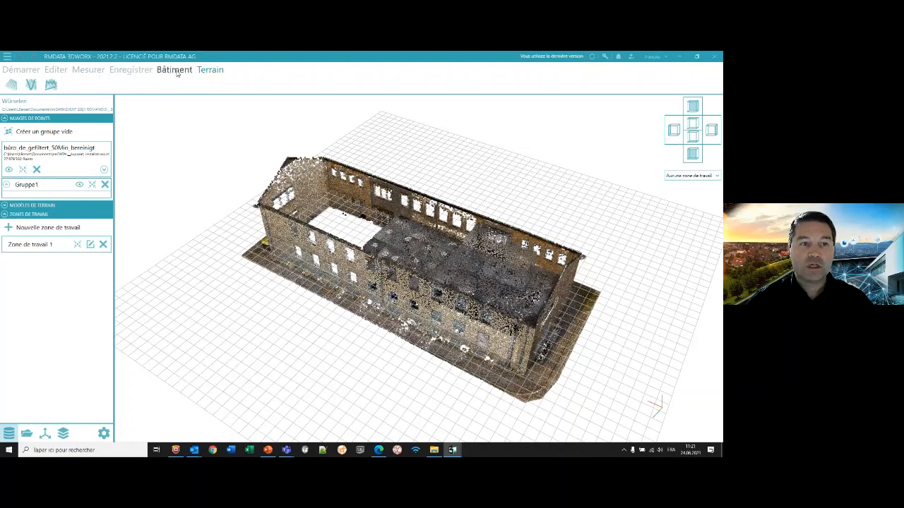
pyautogui.click(179, 73)
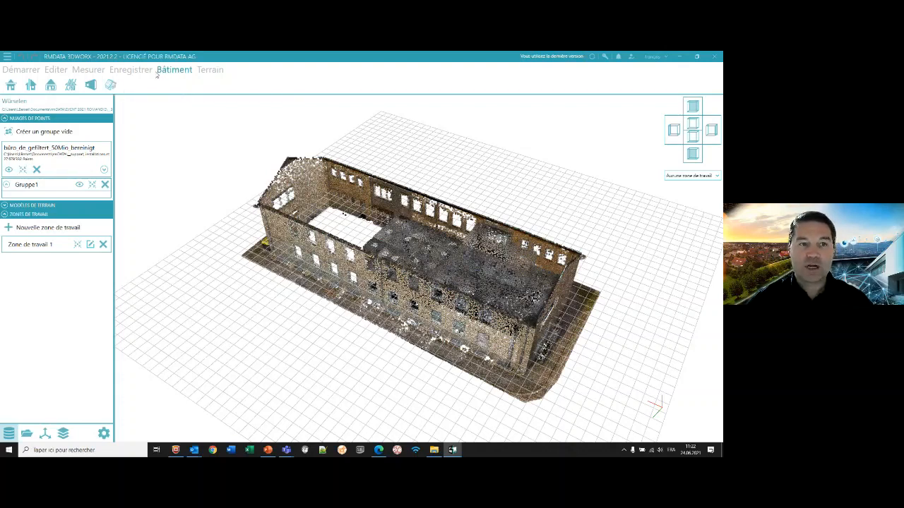
pyautogui.click(205, 71)
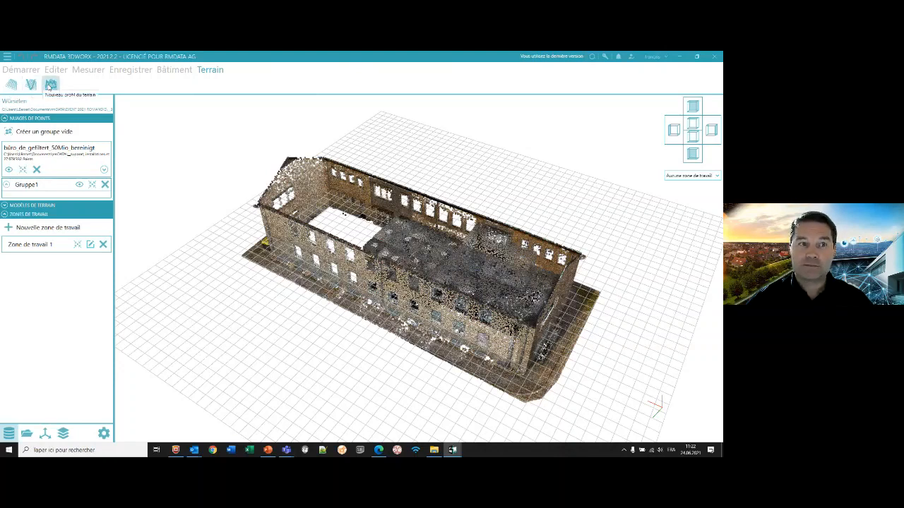
pyautogui.click(113, 74)
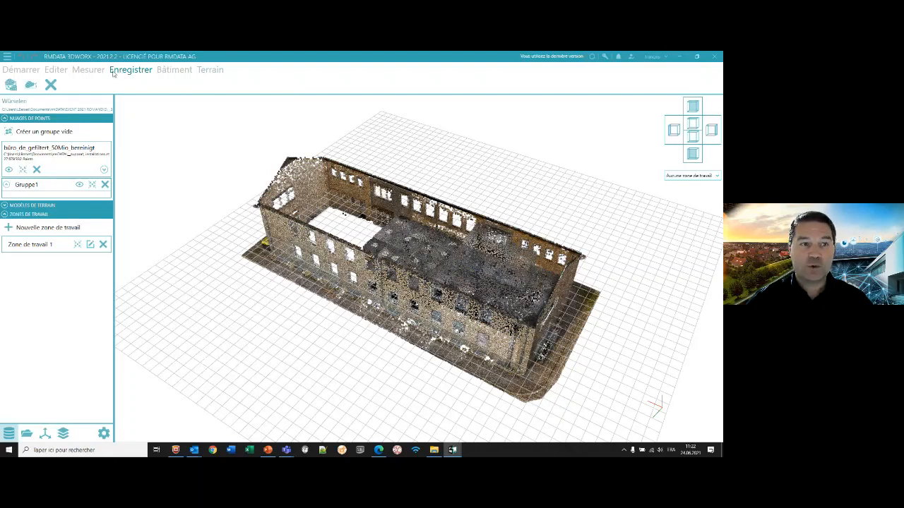
pyautogui.click(88, 70)
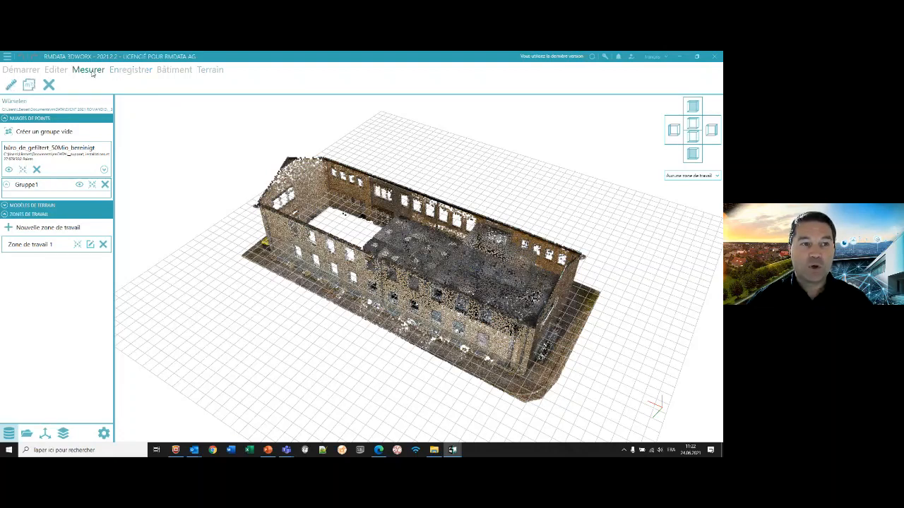
# - Lasso-select the points around the building's near corner and invert the selection
pyautogui.click(56, 70)
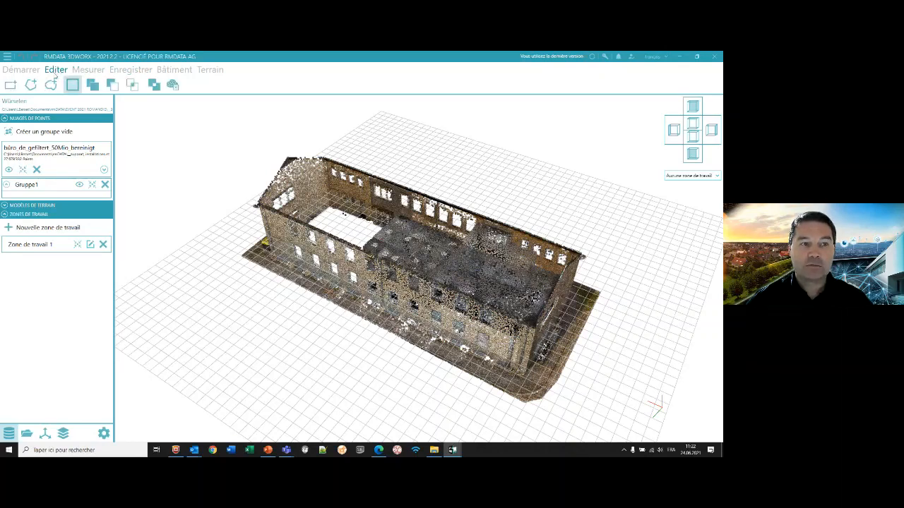
pyautogui.click(51, 85)
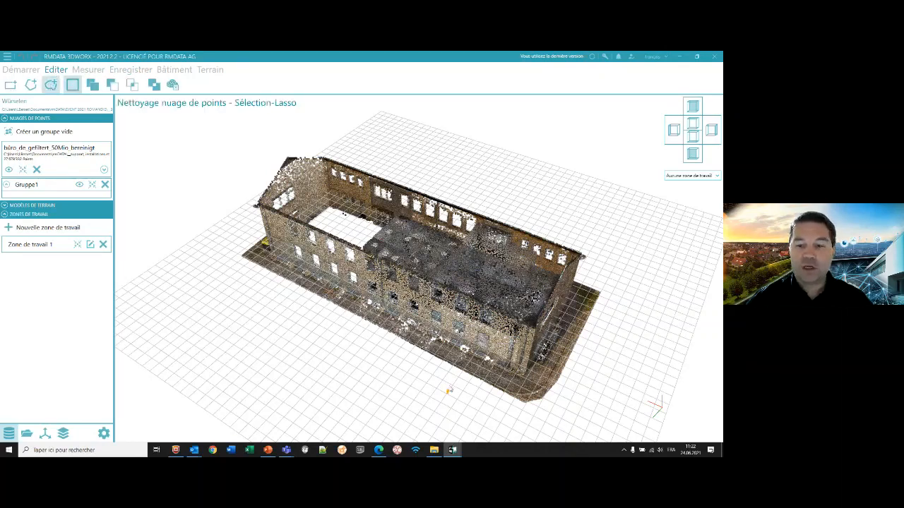
pyautogui.moveTo(448, 390)
pyautogui.mouseDown()
pyautogui.moveTo(569, 359)
pyautogui.moveTo(497, 413)
pyautogui.mouseUp()
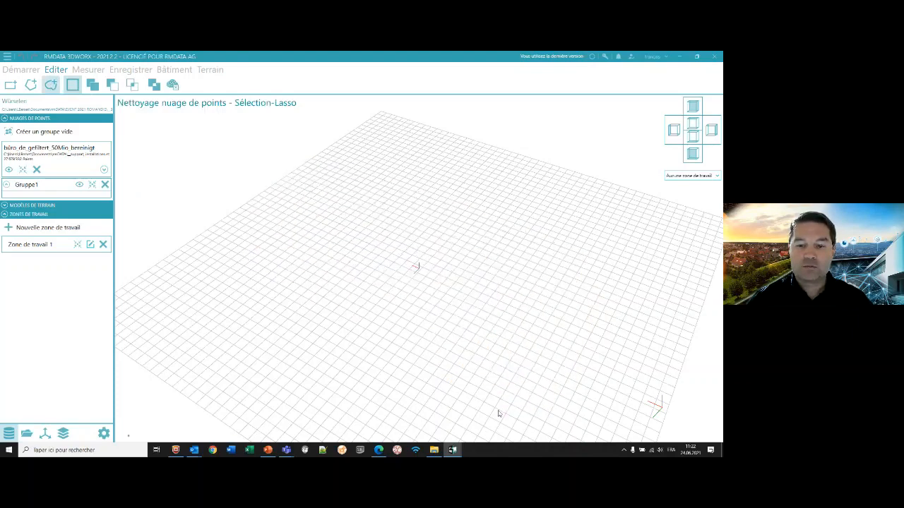
pyautogui.click(154, 85)
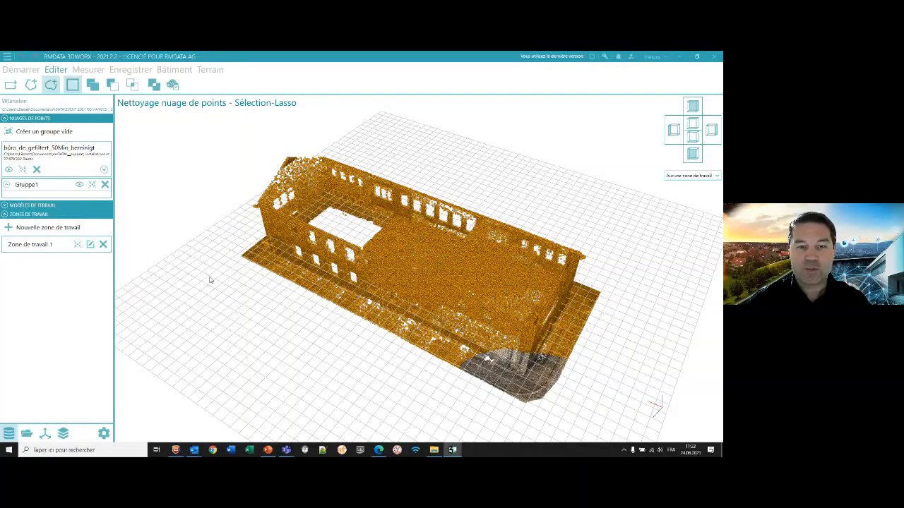
pyautogui.press('Escape')
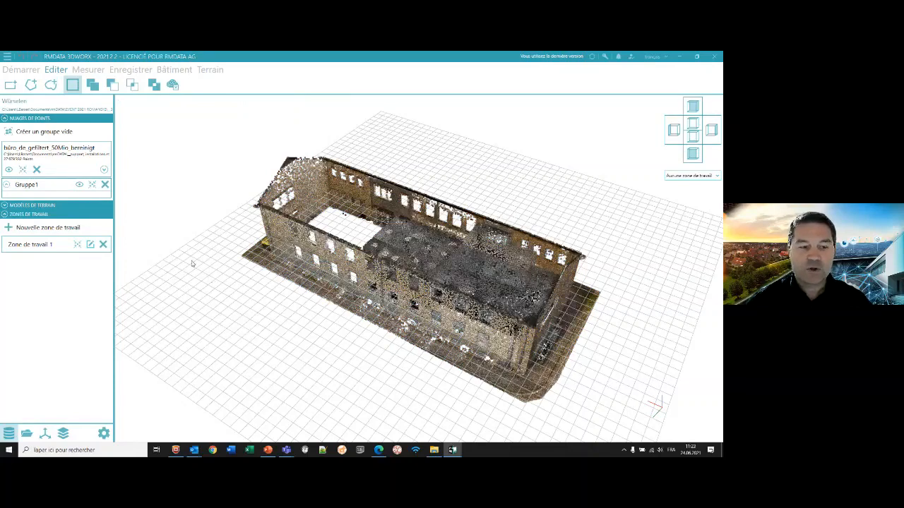
# - Create a new work zone from a rectangle around the building's near end, with its height extended above the roof
pyautogui.click(58, 243)
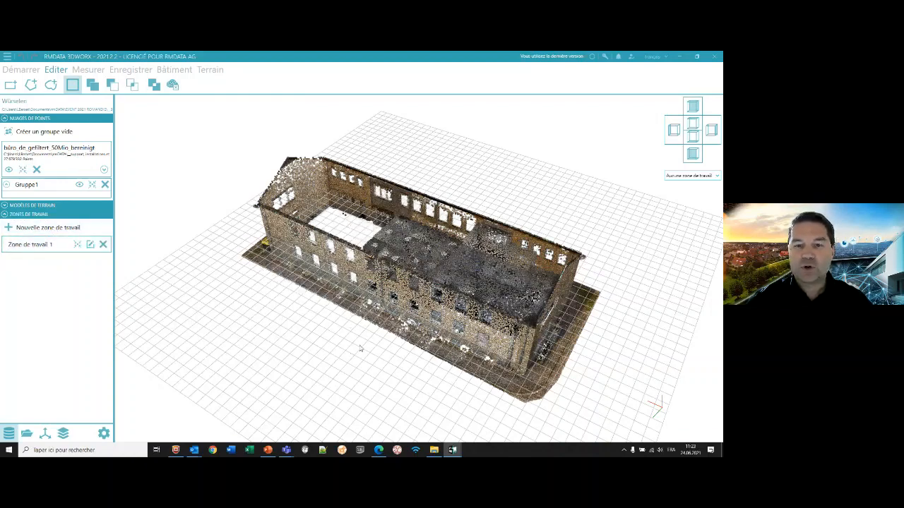
pyautogui.scroll(-2, 360, 348)
pyautogui.scroll(2, 367, 344)
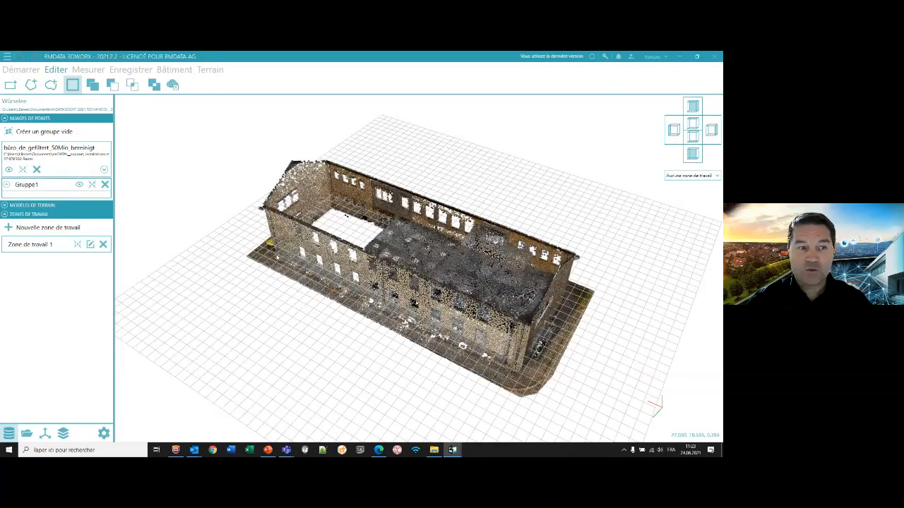
pyautogui.click(47, 227)
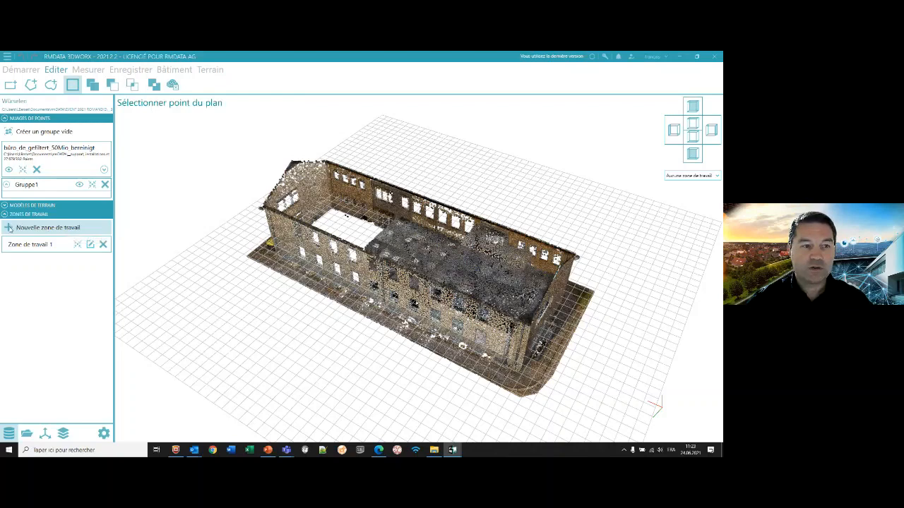
pyautogui.click(514, 377)
pyautogui.click(534, 395)
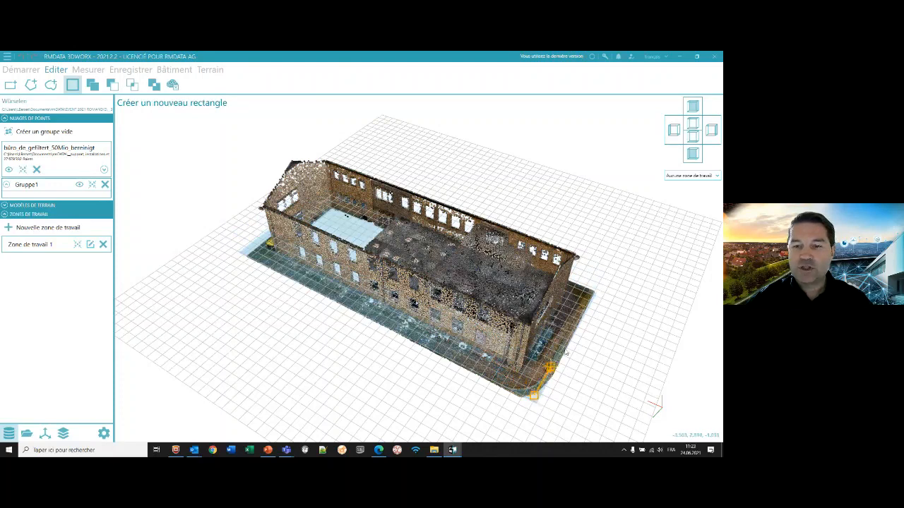
pyautogui.click(593, 289)
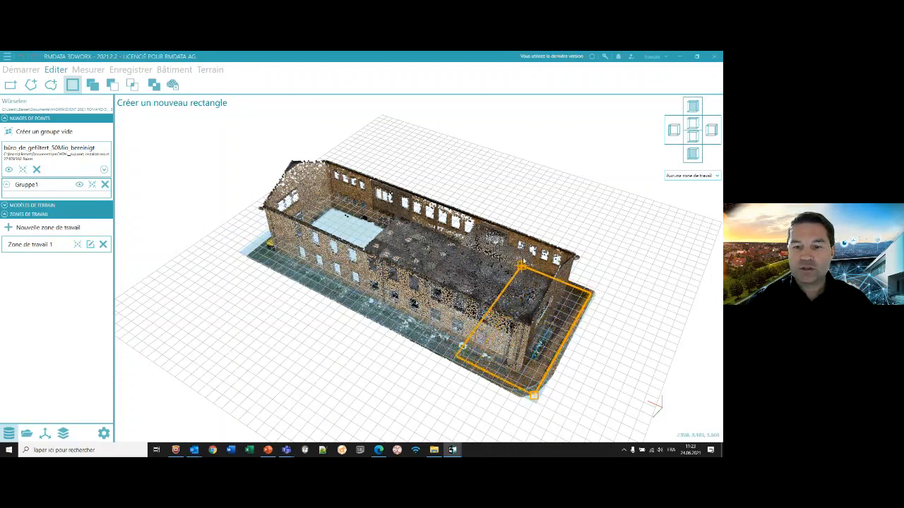
pyautogui.click(507, 257)
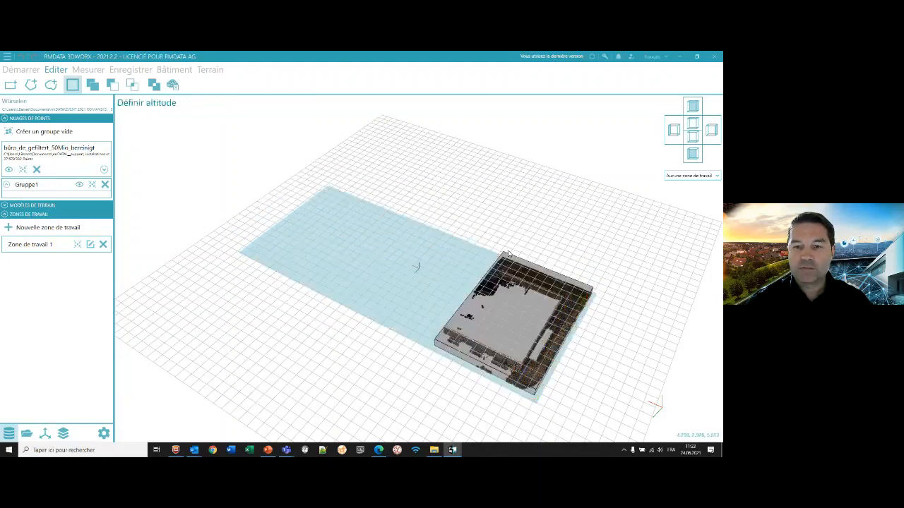
pyautogui.click(500, 329)
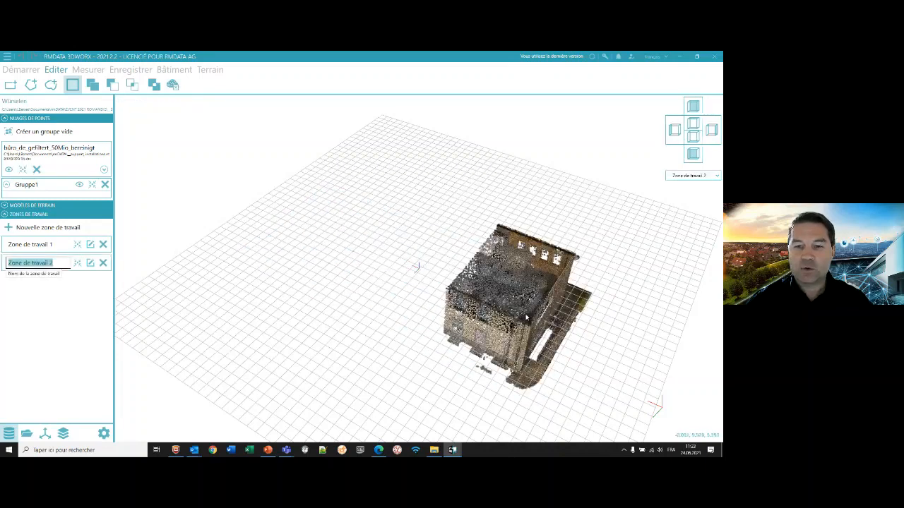
# - Compare the point cloud limited to Zone de travail 1, without any work zone, and limited to Zone de travail 2
pyautogui.moveTo(528, 316); pyautogui.dragTo(395, 256, button='middle')
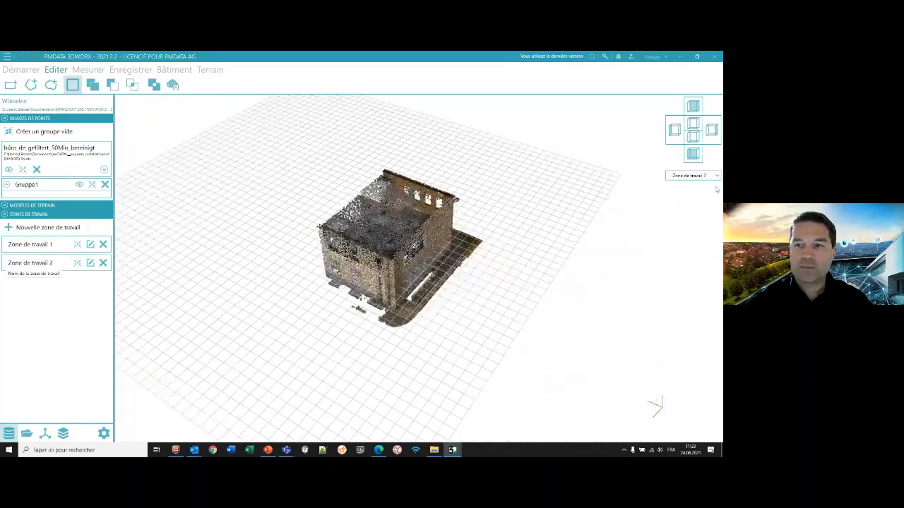
pyautogui.click(719, 178)
pyautogui.click(699, 194)
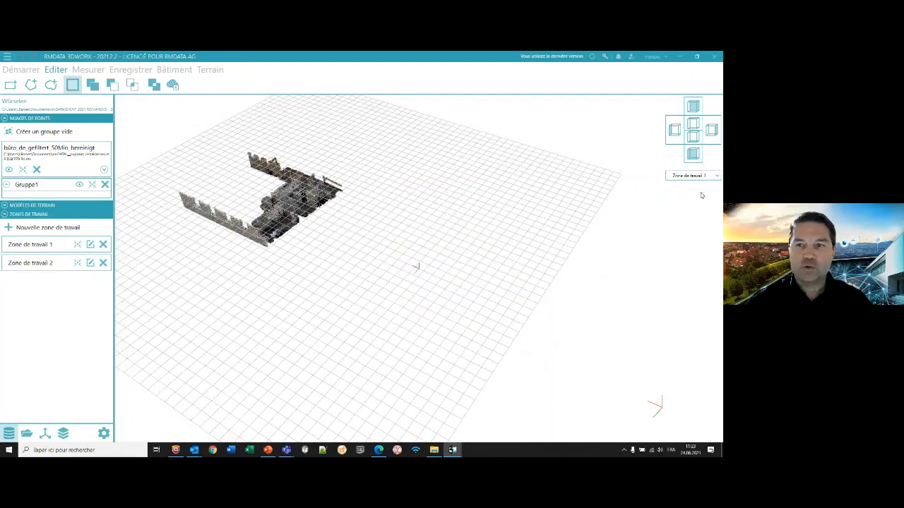
pyautogui.click(713, 180)
pyautogui.click(713, 185)
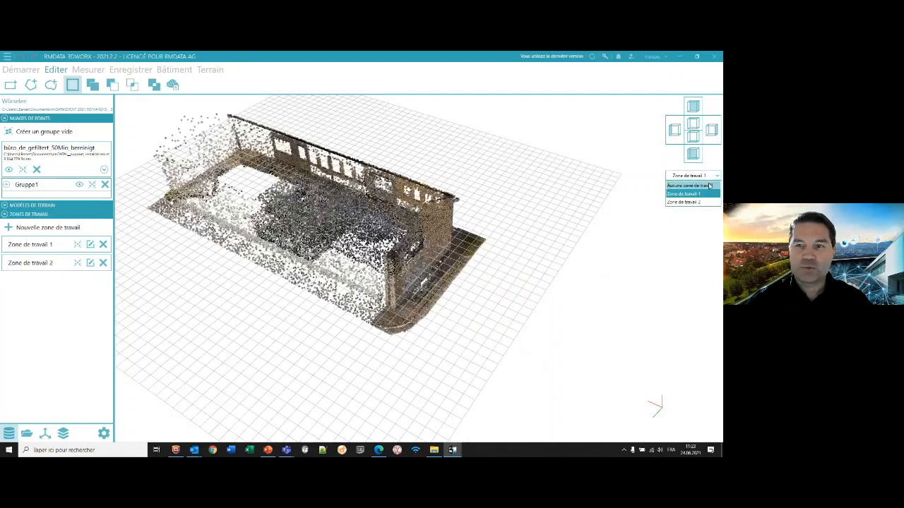
pyautogui.click(714, 177)
pyautogui.click(701, 201)
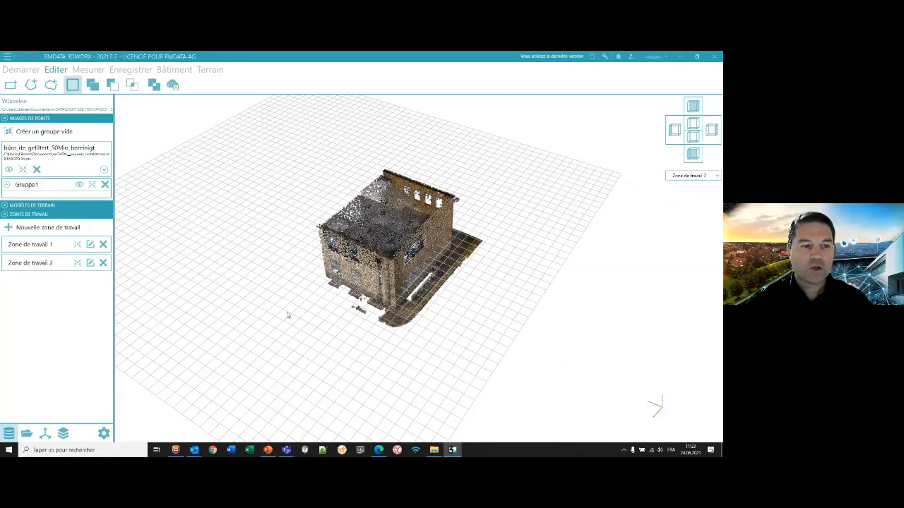
# - Shrink Zone de travail 2 by moving three of its side faces inward around the building's interior
pyautogui.click(77, 262)
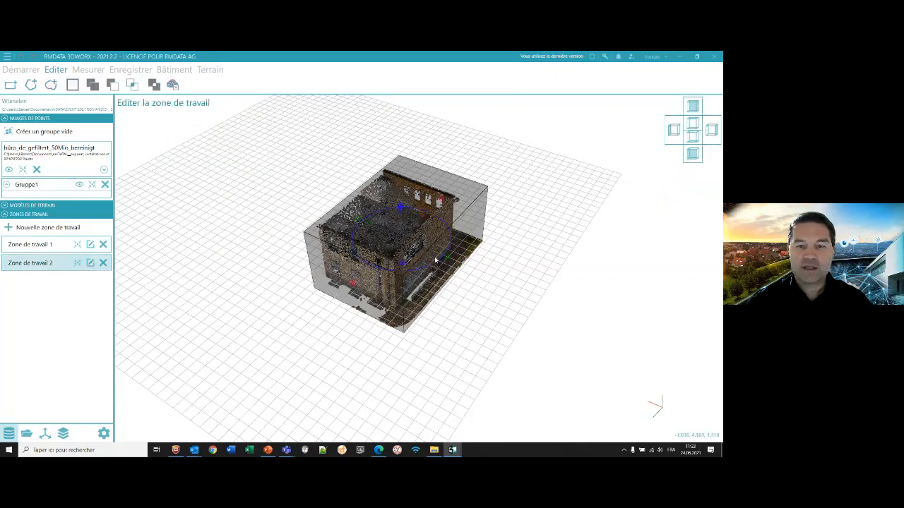
pyautogui.moveTo(447, 259); pyautogui.dragTo(421, 244)
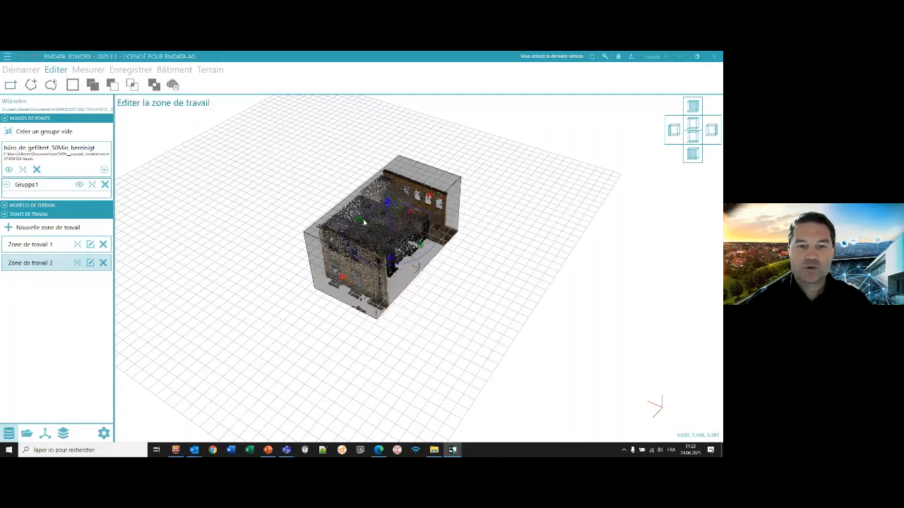
pyautogui.moveTo(359, 221); pyautogui.dragTo(360, 263)
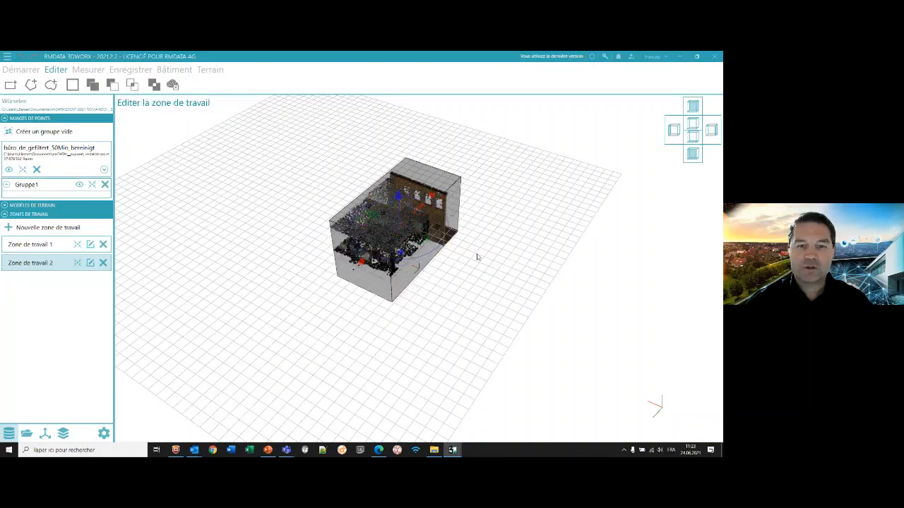
pyautogui.moveTo(475, 257); pyautogui.dragTo(285, 288, button='middle')
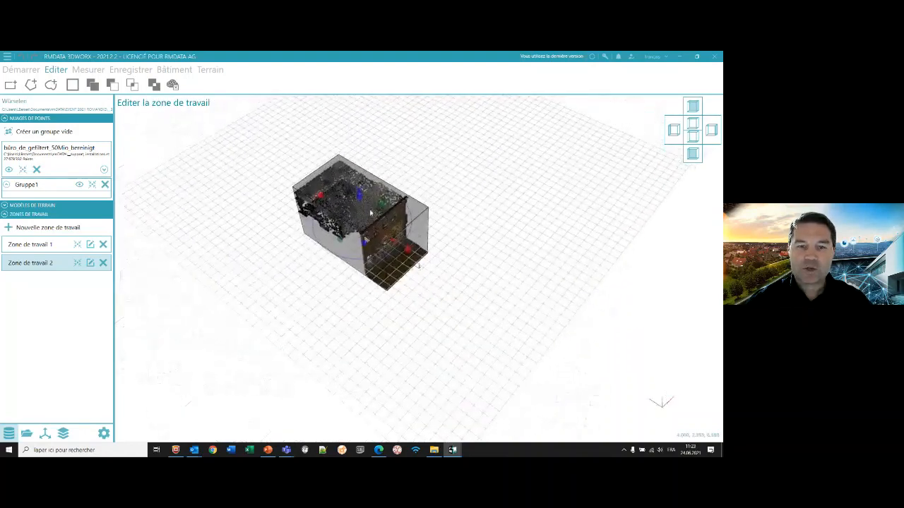
pyautogui.moveTo(405, 250); pyautogui.dragTo(379, 232)
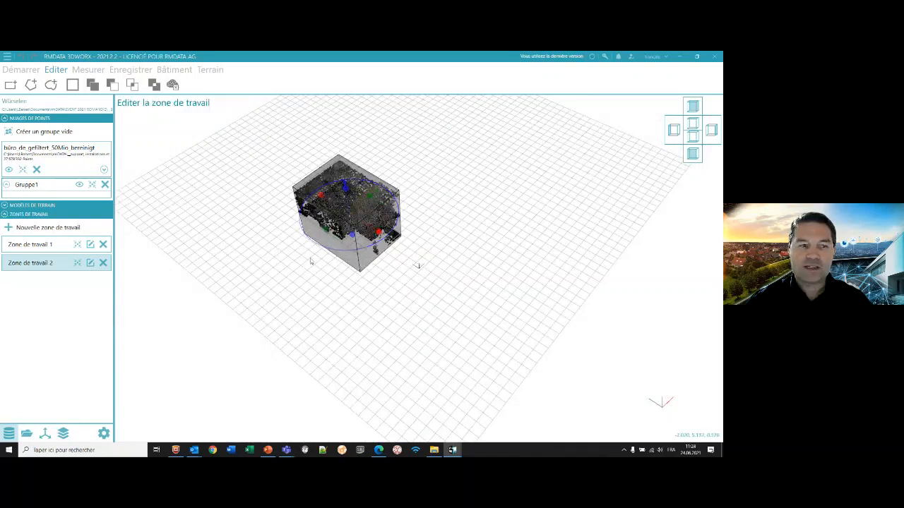
pyautogui.rightClick(178, 289)
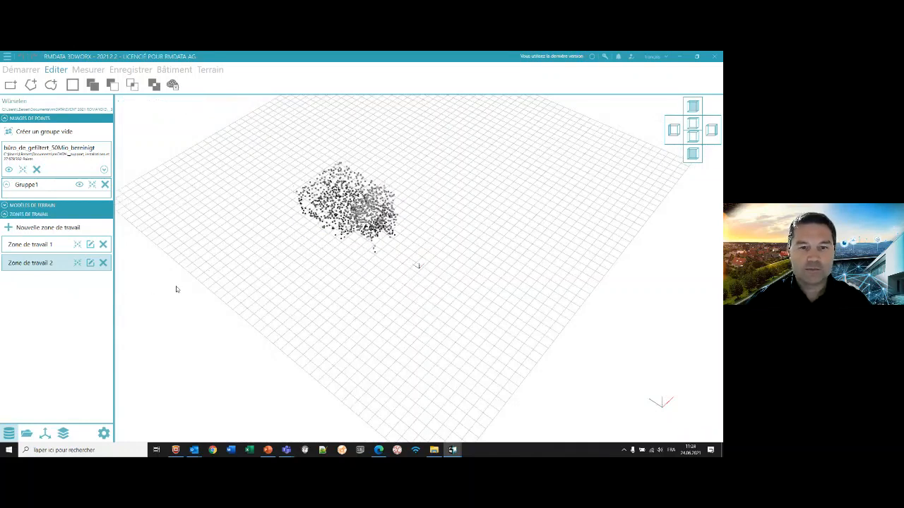
# - Centre the view on a cloud point inside the cropped interior and examine the furnished room from the side
pyautogui.scroll(2, 274, 218)
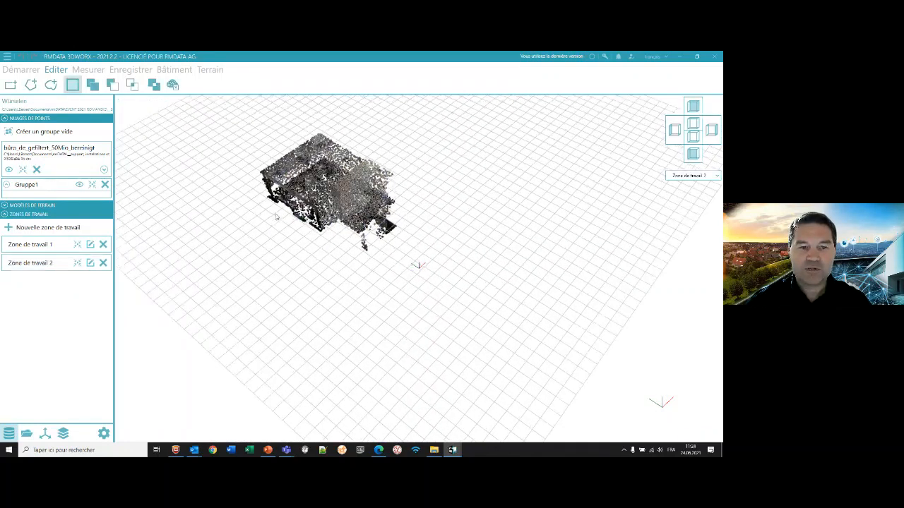
pyautogui.moveTo(273, 217); pyautogui.dragTo(343, 224, button='middle')
pyautogui.scroll(3, 344, 219)
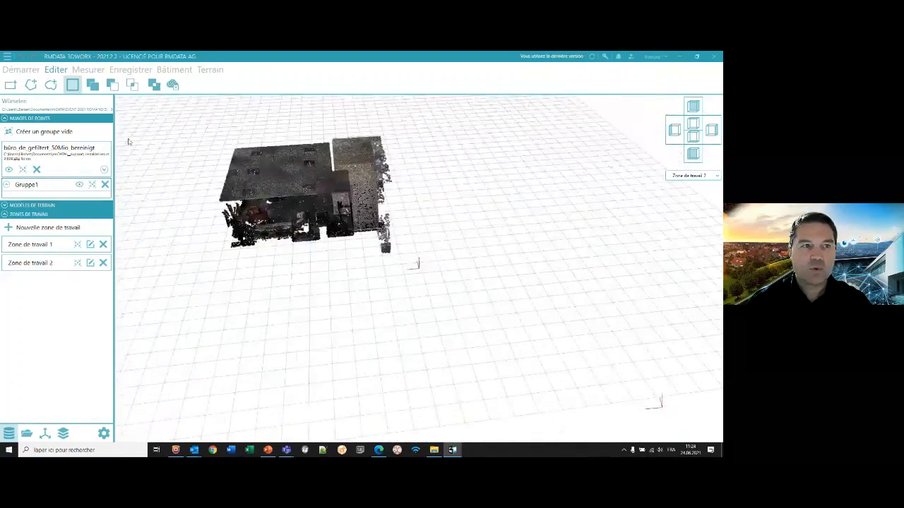
pyautogui.click(21, 69)
pyautogui.click(65, 85)
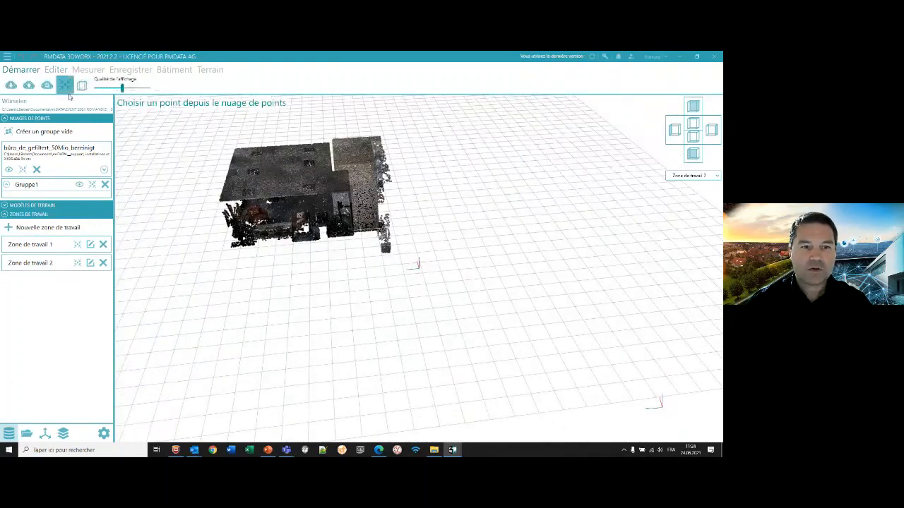
pyautogui.click(297, 205)
pyautogui.moveTo(415, 309); pyautogui.dragTo(422, 255, button='middle')
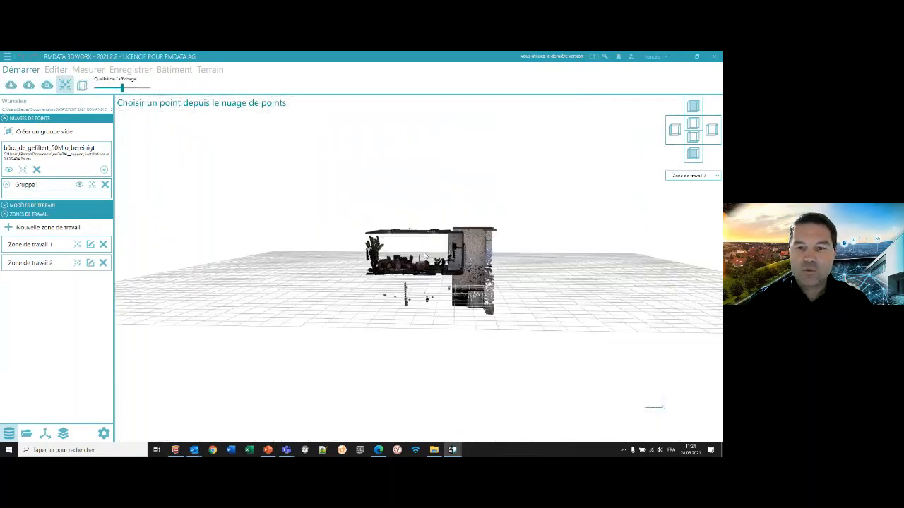
pyautogui.scroll(3, 429, 256)
pyautogui.scroll(5, 428, 256)
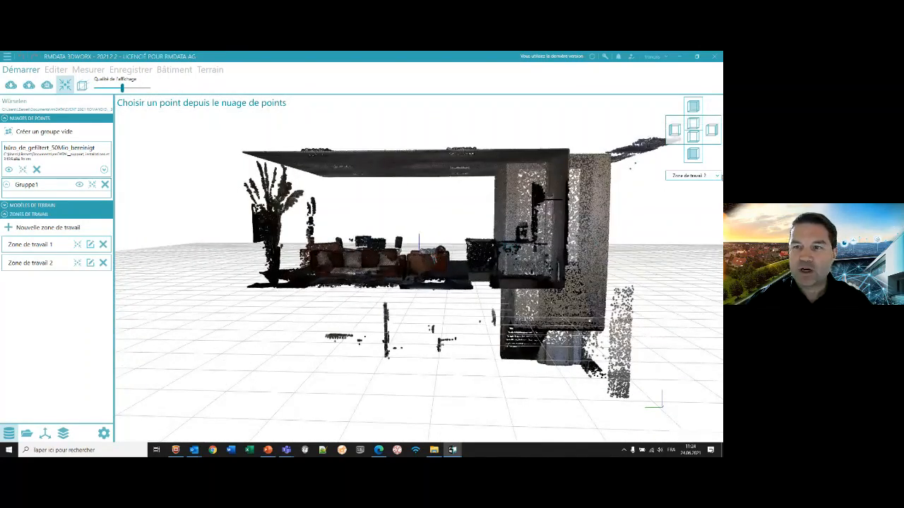
# - Examine the end wall and interior without any work zone, and limit the point cloud to Zone de travail 2 again
pyautogui.click(717, 177)
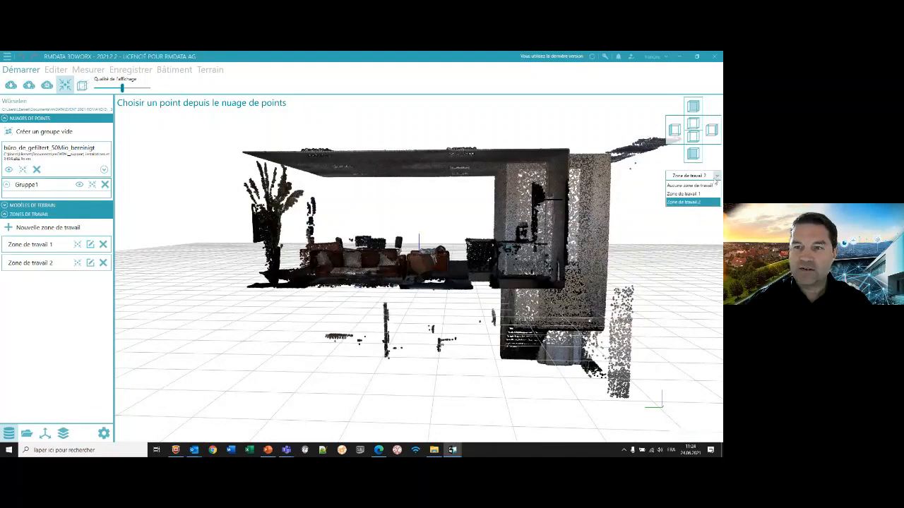
pyautogui.click(710, 185)
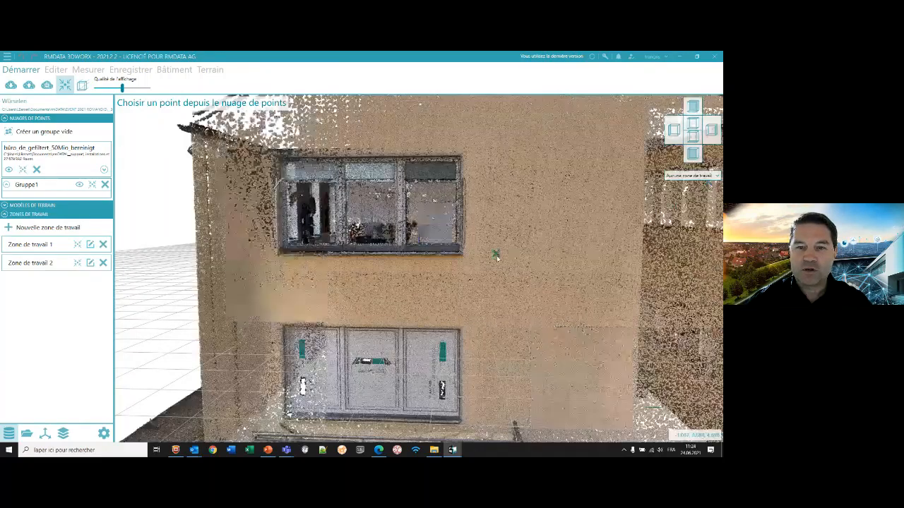
pyautogui.scroll(5, 440, 257)
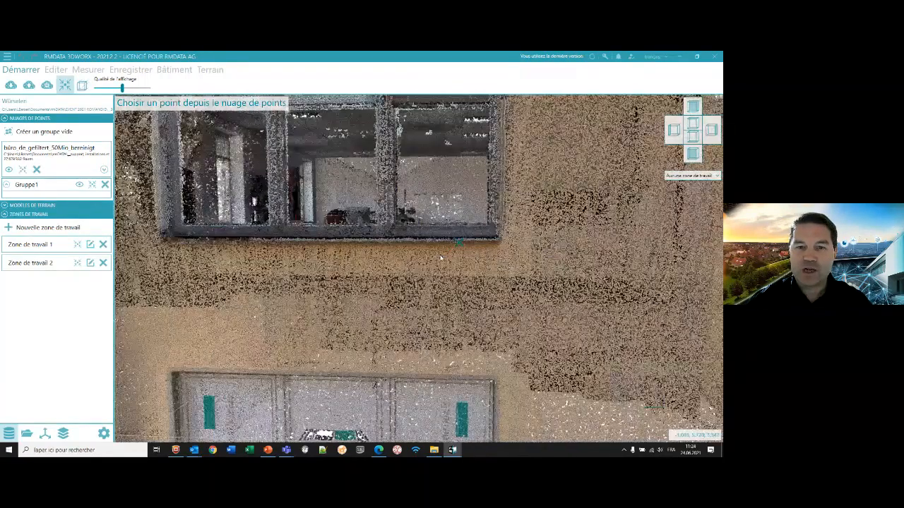
pyautogui.scroll(-5, 419, 237)
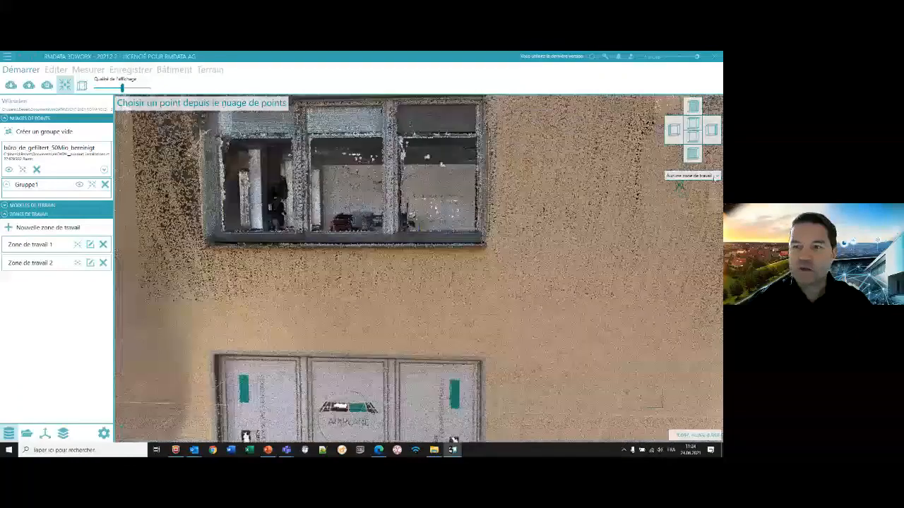
pyautogui.click(696, 175)
pyautogui.click(696, 202)
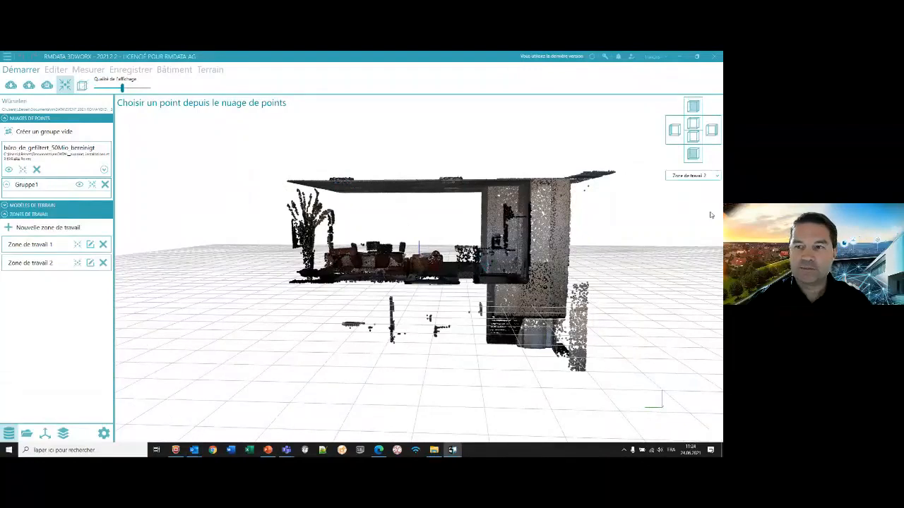
# - Display the whole building without any work zone, and list the project's saved results
pyautogui.click(692, 175)
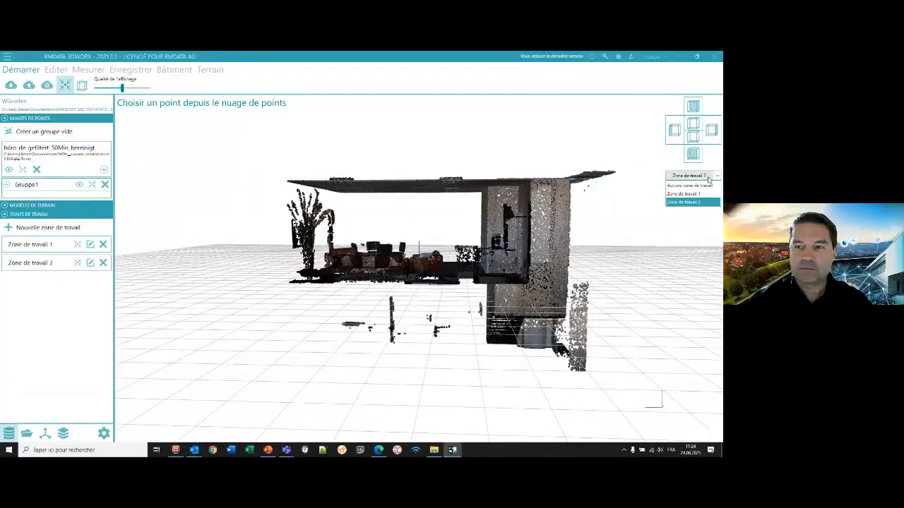
pyautogui.click(692, 186)
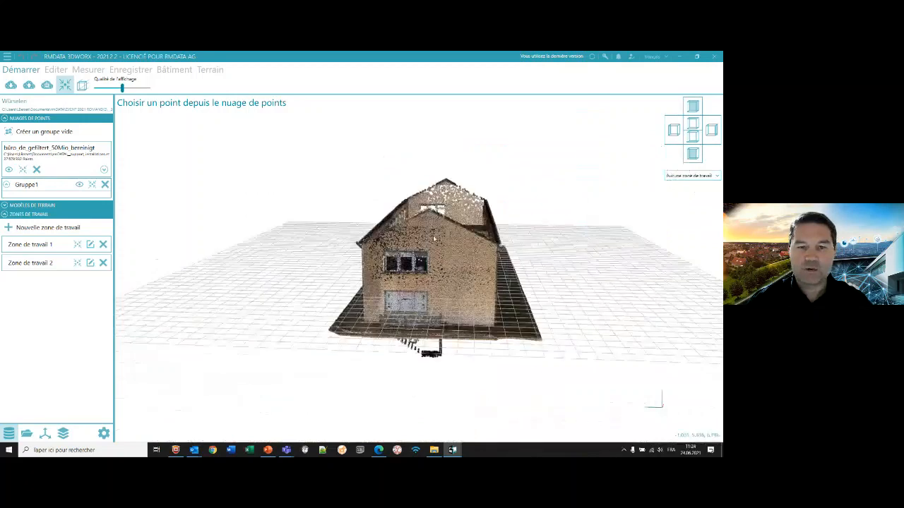
pyautogui.moveTo(470, 251)
pyautogui.mouseDown(button='middle')
pyautogui.moveTo(363, 220)
pyautogui.moveTo(387, 229)
pyautogui.mouseUp(button='middle')
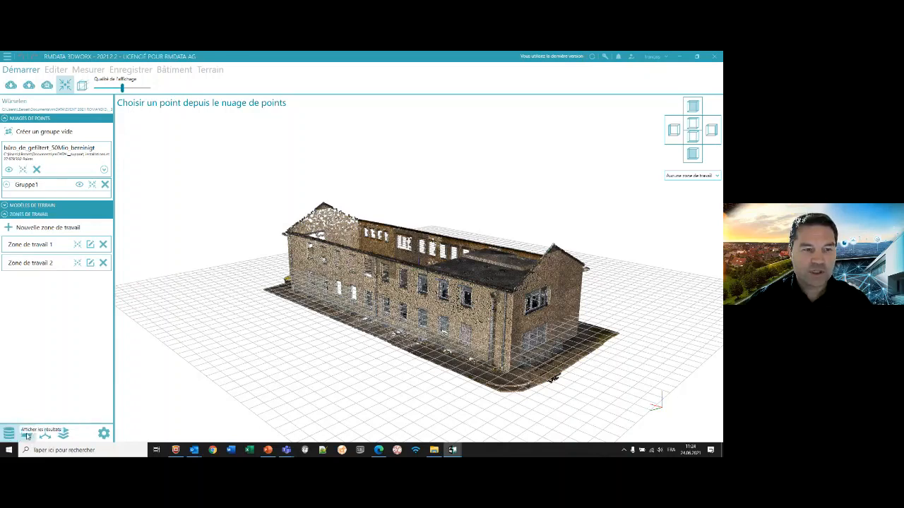
pyautogui.click(27, 434)
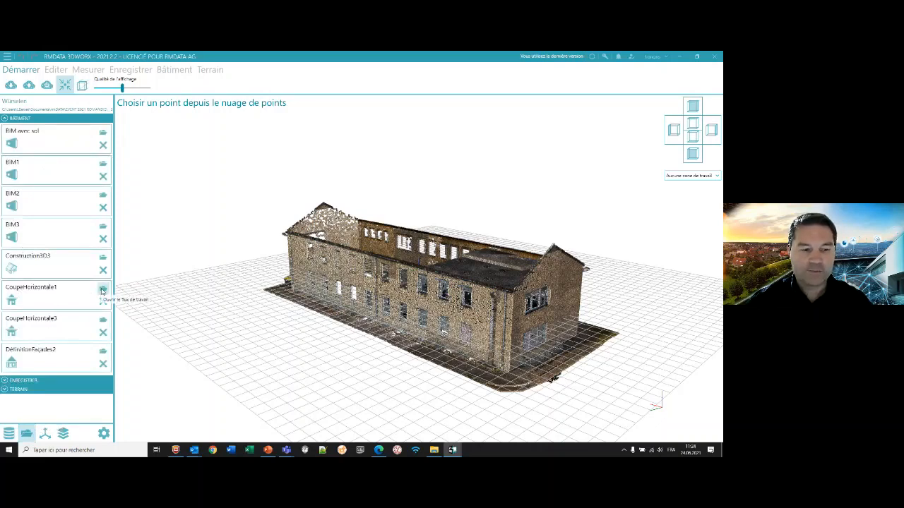
# - Define a new horizontal axis from a plane on the building's near gable wall, directed along the building's length
pyautogui.click(45, 433)
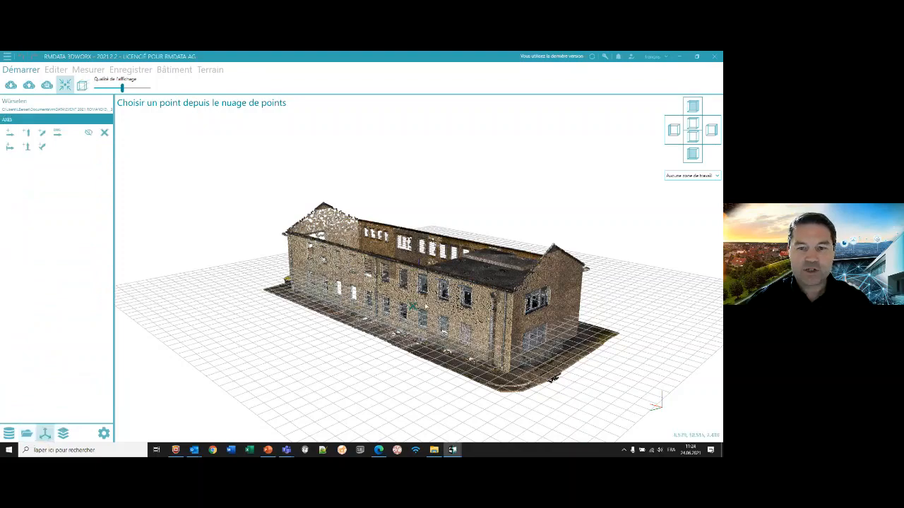
pyautogui.moveTo(413, 306); pyautogui.dragTo(273, 297)
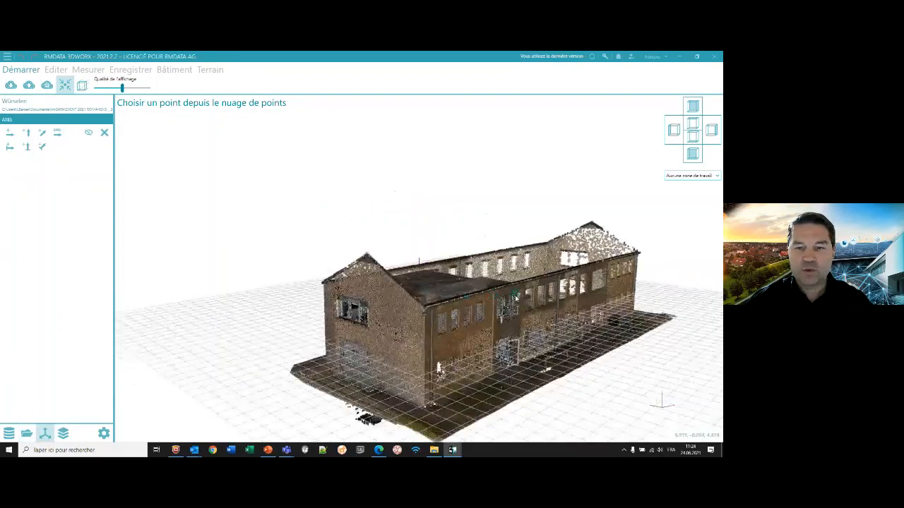
pyautogui.scroll(3, 515, 298)
pyautogui.moveTo(515, 298); pyautogui.dragTo(406, 282)
pyautogui.scroll(-2, 412, 276)
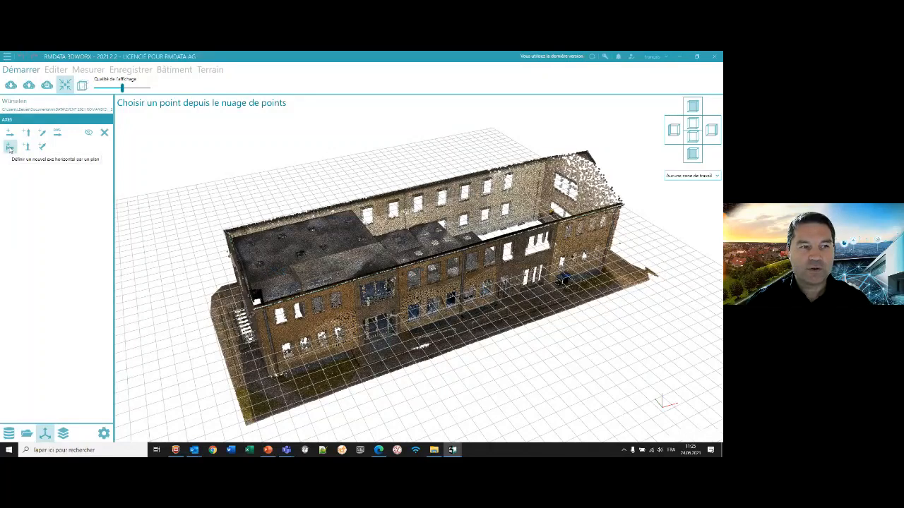
pyautogui.click(10, 148)
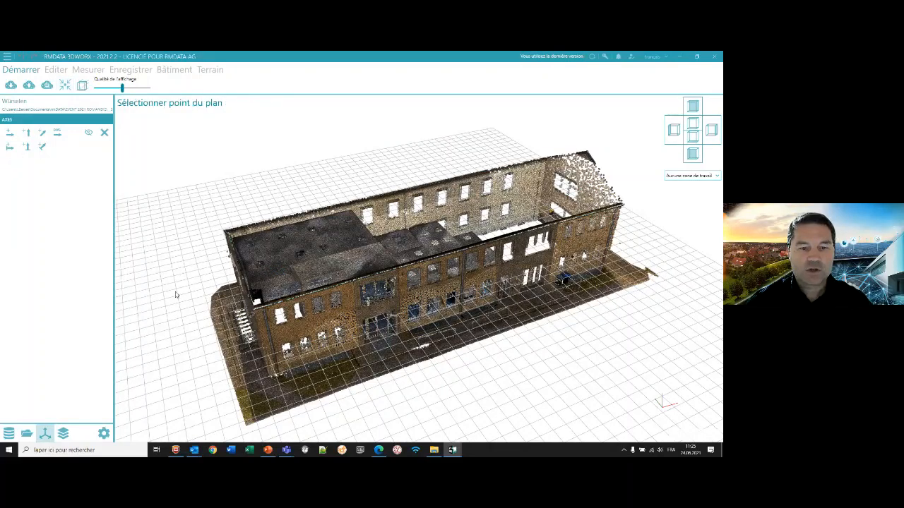
pyautogui.moveTo(176, 295); pyautogui.dragTo(207, 312)
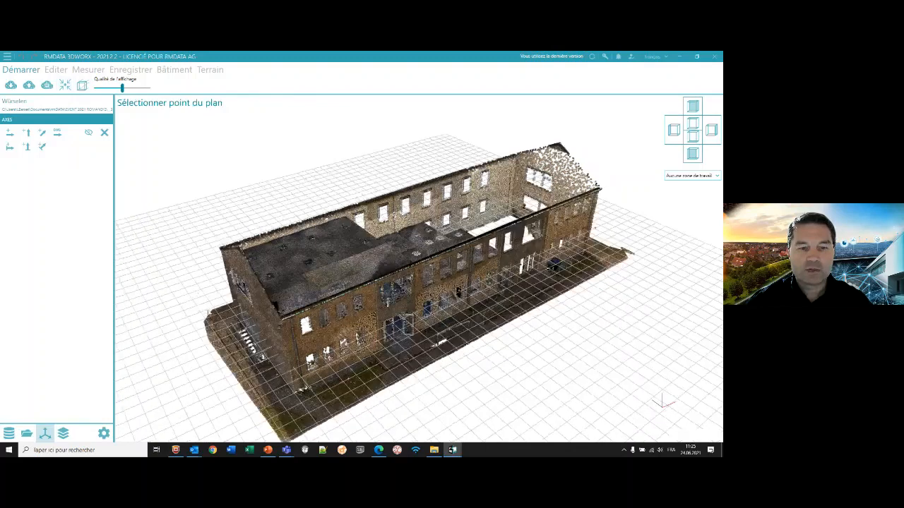
pyautogui.moveTo(259, 315); pyautogui.dragTo(266, 307, button='middle')
pyautogui.click(266, 307)
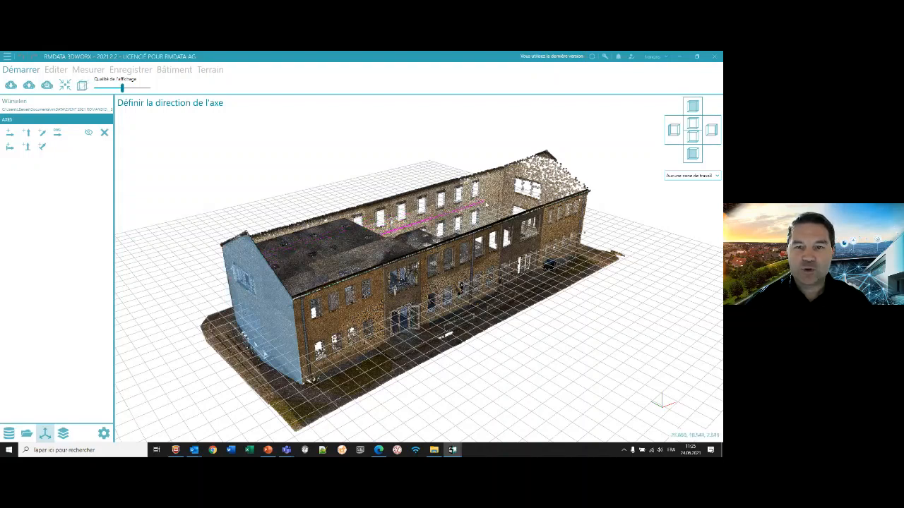
pyautogui.click(488, 204)
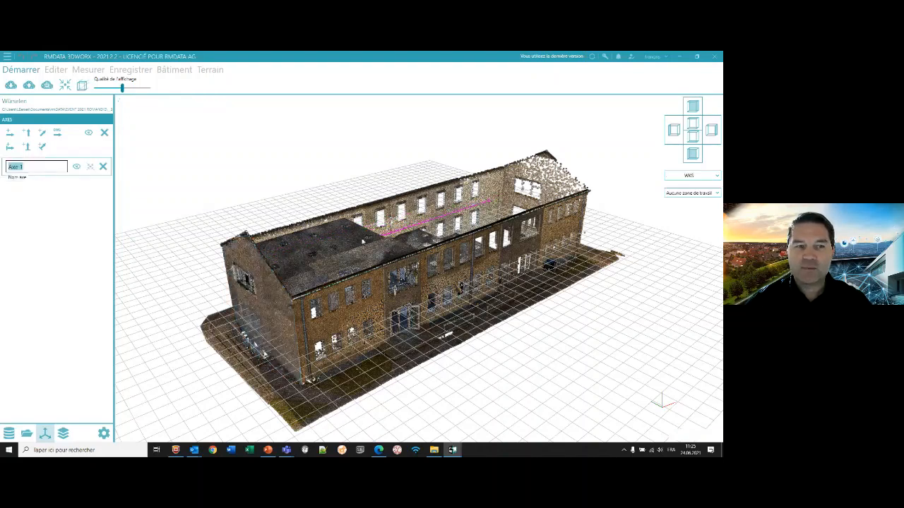
pyautogui.click(31, 166)
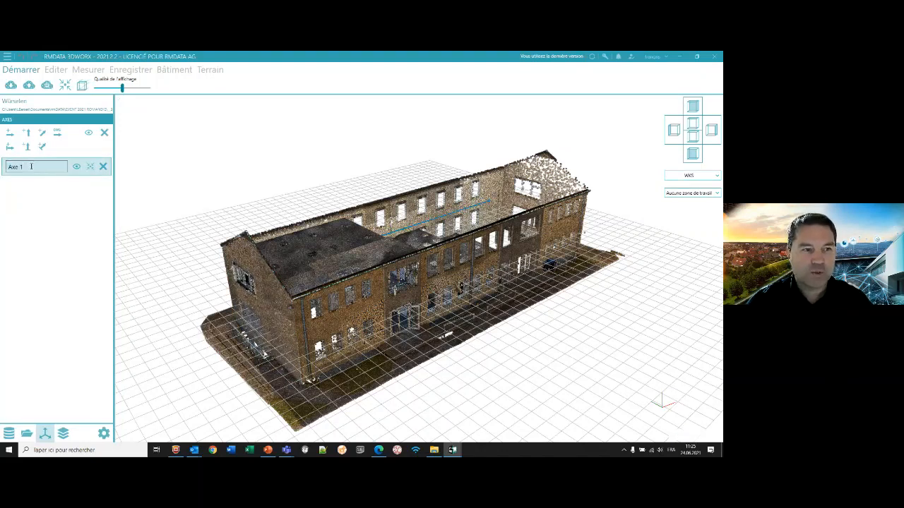
pyautogui.click(75, 171)
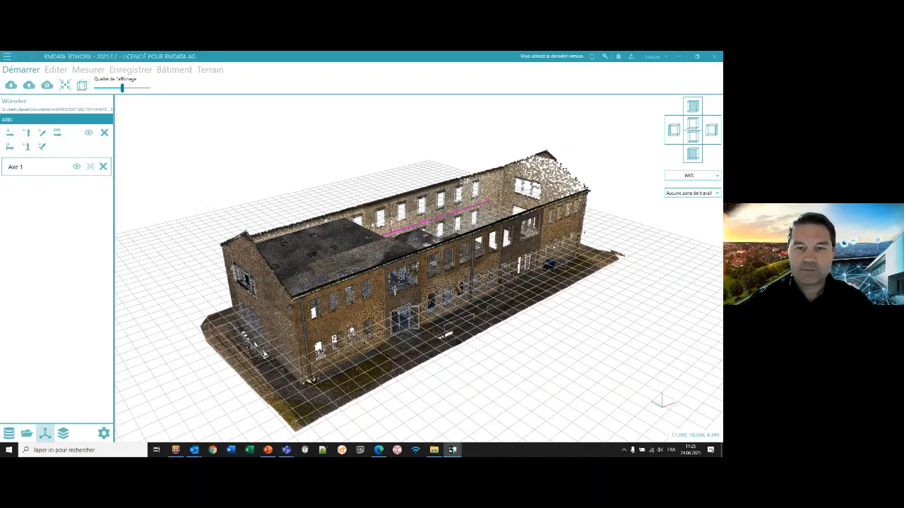
# - Try to define a second horizontal axis from a plane on the same gable wall
pyautogui.scroll(-4, 428, 290)
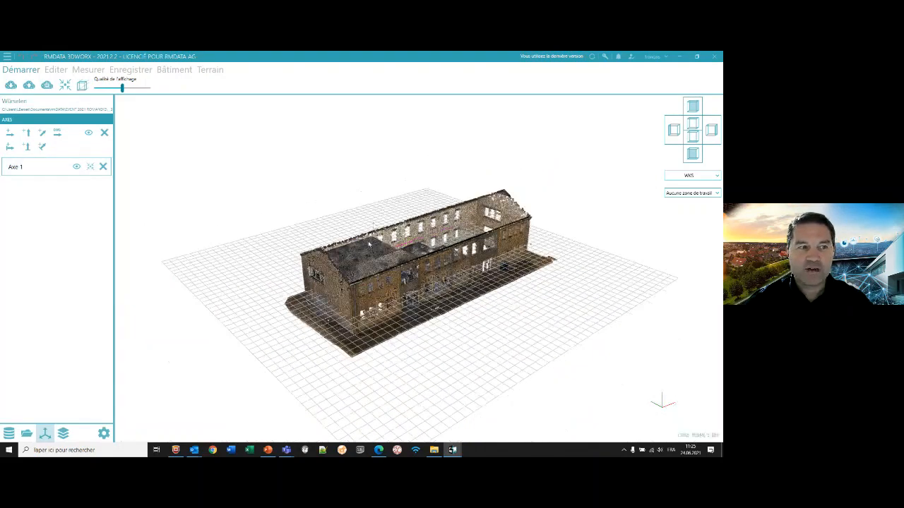
pyautogui.click(10, 148)
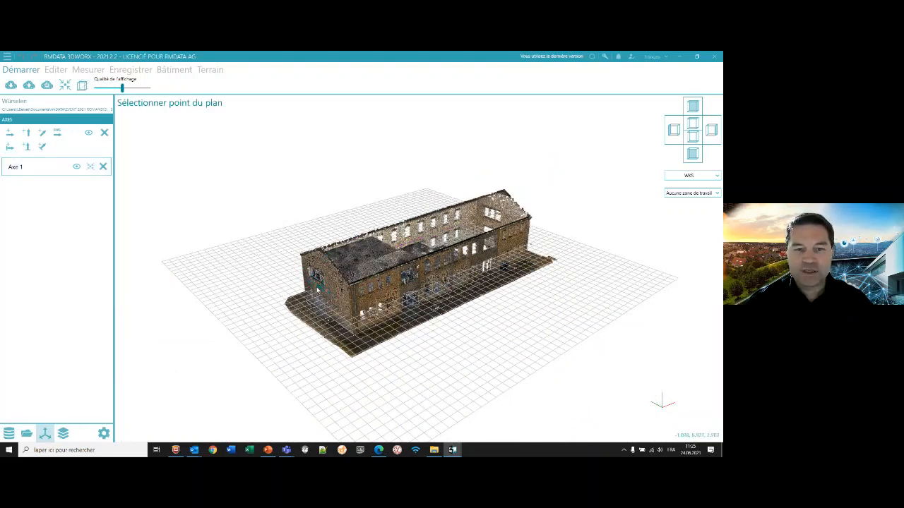
pyautogui.scroll(3, 317, 288)
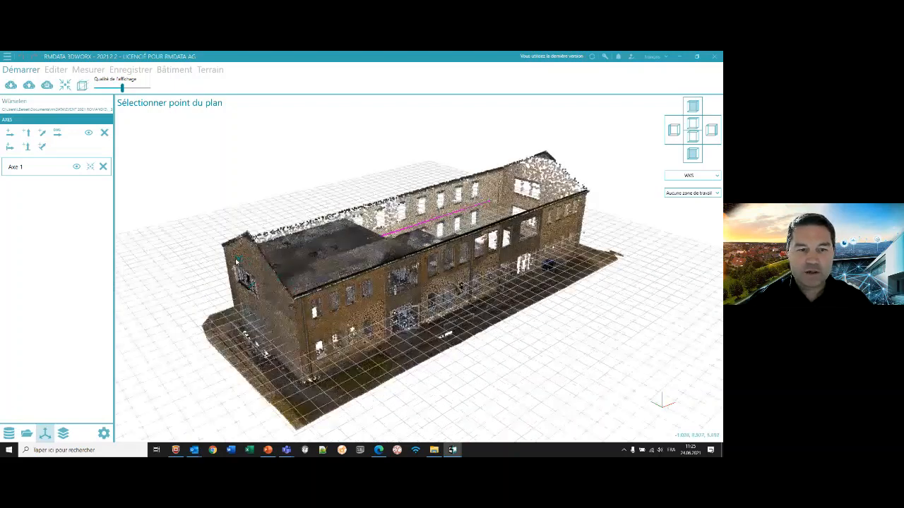
pyautogui.click(271, 309)
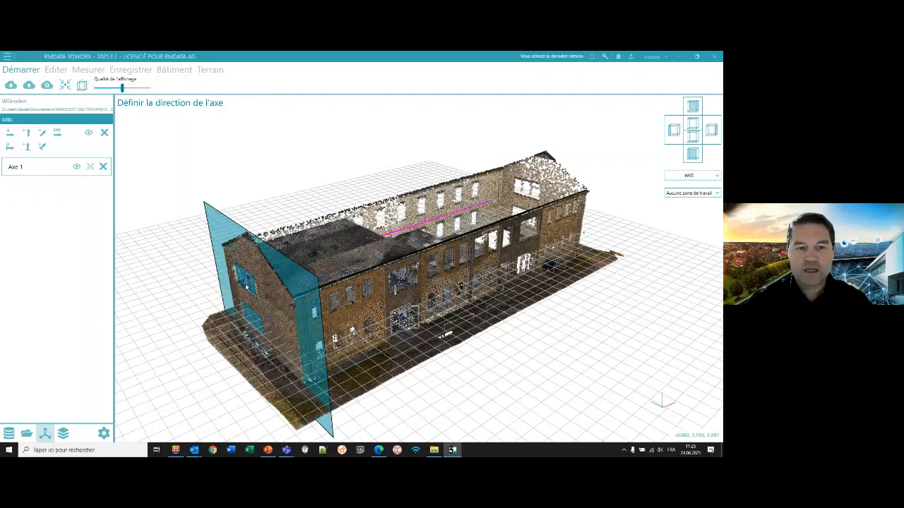
pyautogui.click(397, 243)
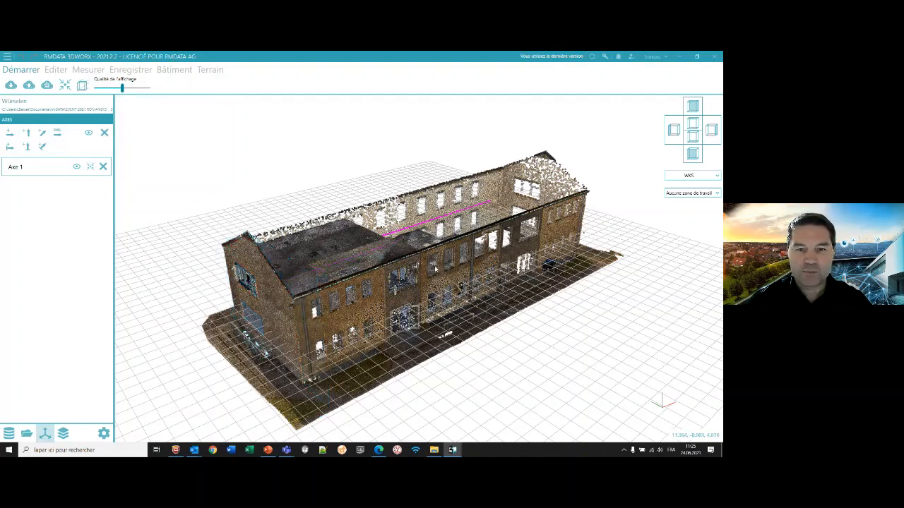
pyautogui.scroll(-5, 435, 268)
# - Review the CAD types and the colour of the Standard type, and return to the point cloud and work zone list
pyautogui.click(63, 433)
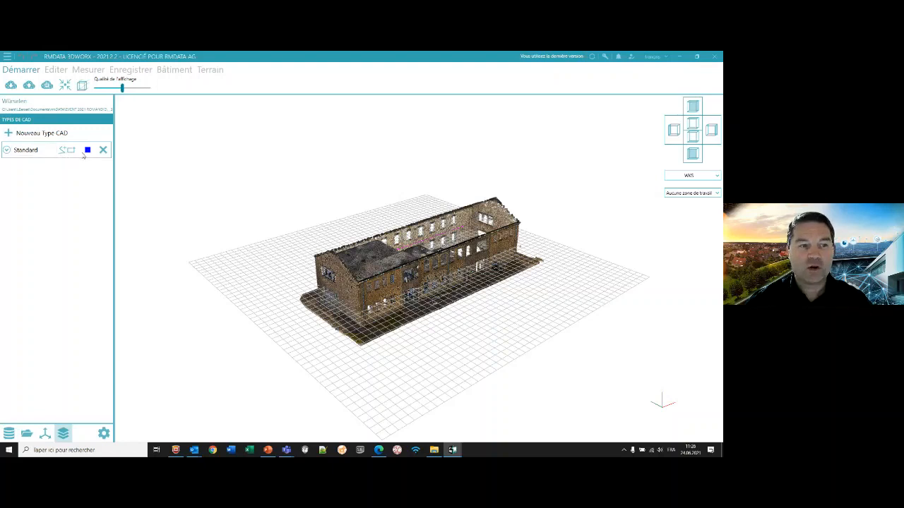
pyautogui.click(88, 151)
pyautogui.click(87, 151)
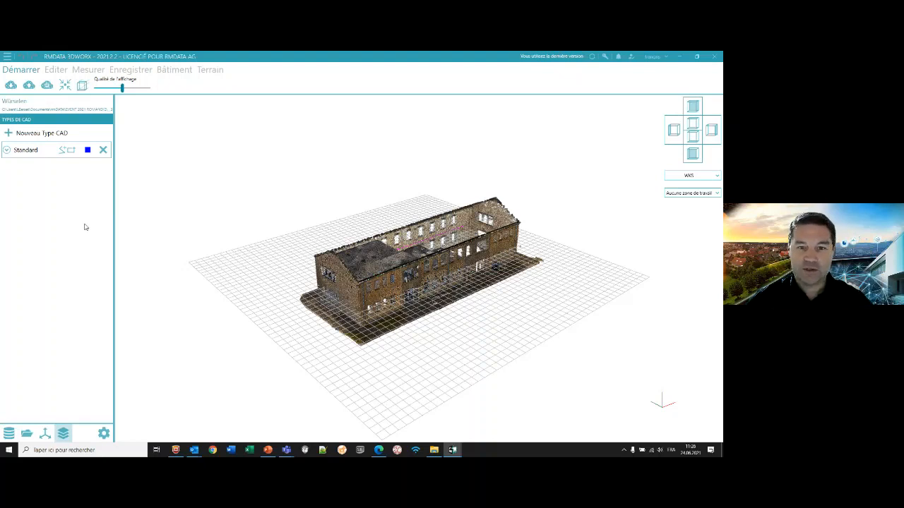
pyautogui.click(9, 434)
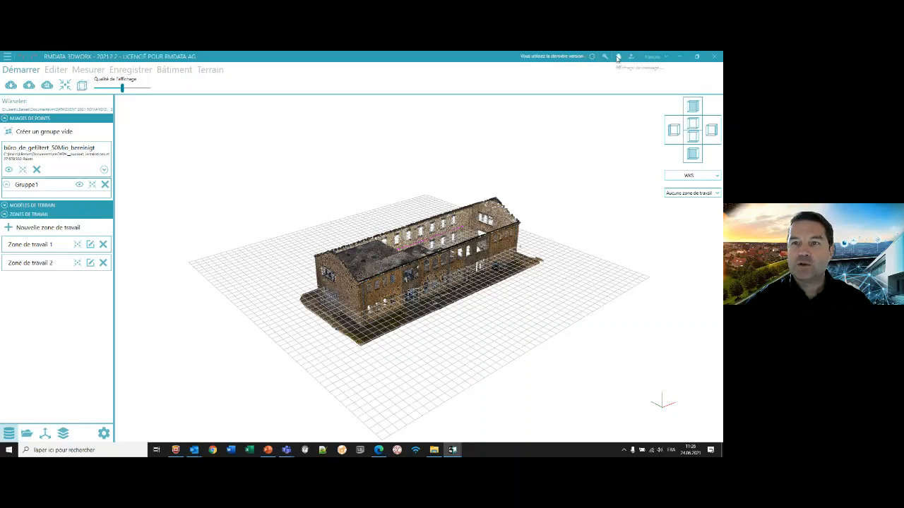
# - Read the news message about the new features in rmDATA 3DWorx version 2021.1, and check the interface language choices
pyautogui.click(618, 58)
pyautogui.click(248, 398)
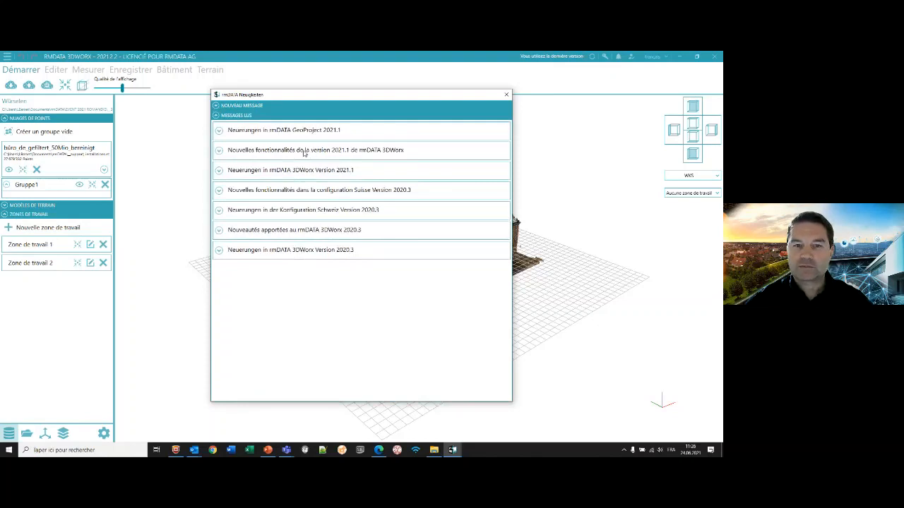
pyautogui.click(219, 152)
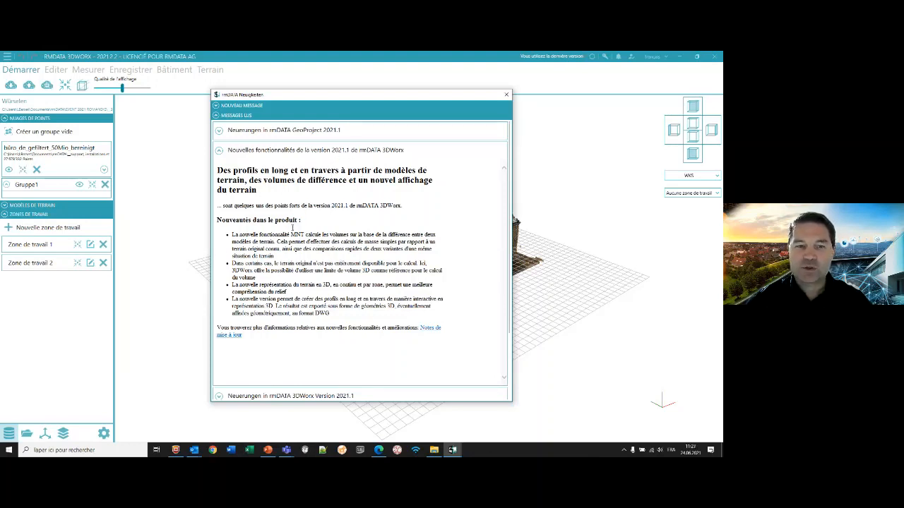
pyautogui.moveTo(240, 234); pyautogui.dragTo(304, 242)
pyautogui.moveTo(245, 263); pyautogui.dragTo(278, 263)
pyautogui.click(273, 282)
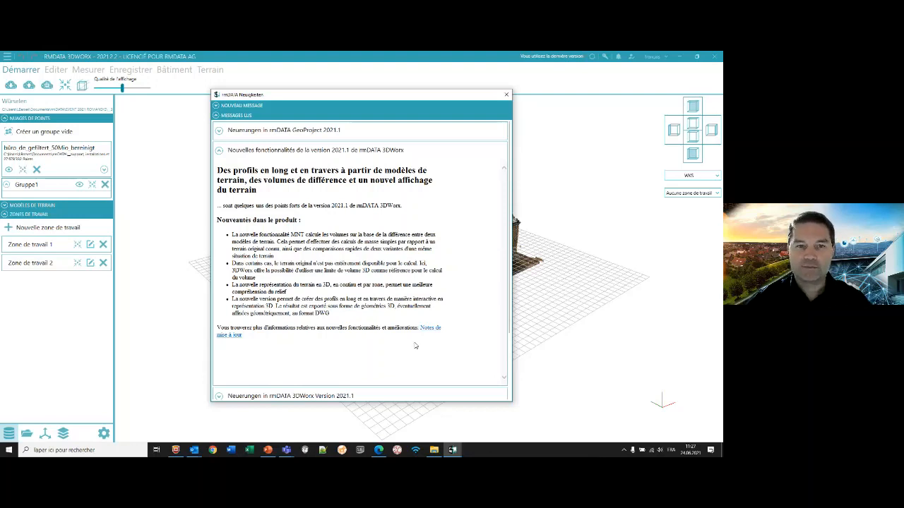
pyautogui.click(507, 96)
pyautogui.click(666, 58)
pyautogui.click(667, 60)
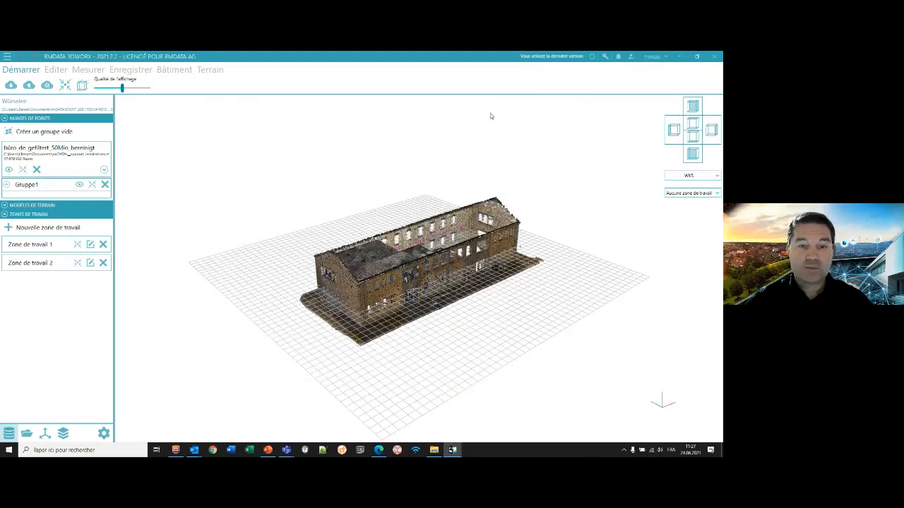
# - Start a new horizontal section of the building with its default name and open the definition of its cutting plane
pyautogui.scroll(-2, 415, 213)
pyautogui.scroll(5, 415, 212)
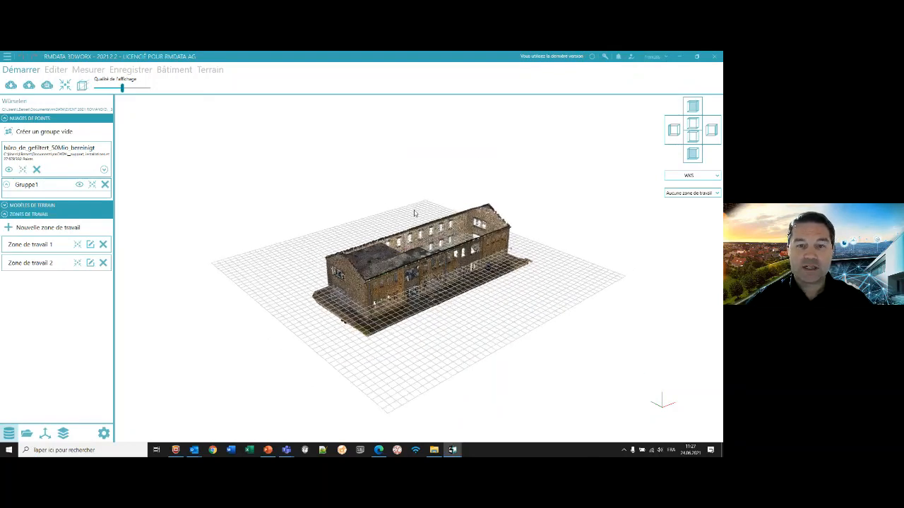
pyautogui.moveTo(394, 247); pyautogui.dragTo(422, 238, button='middle')
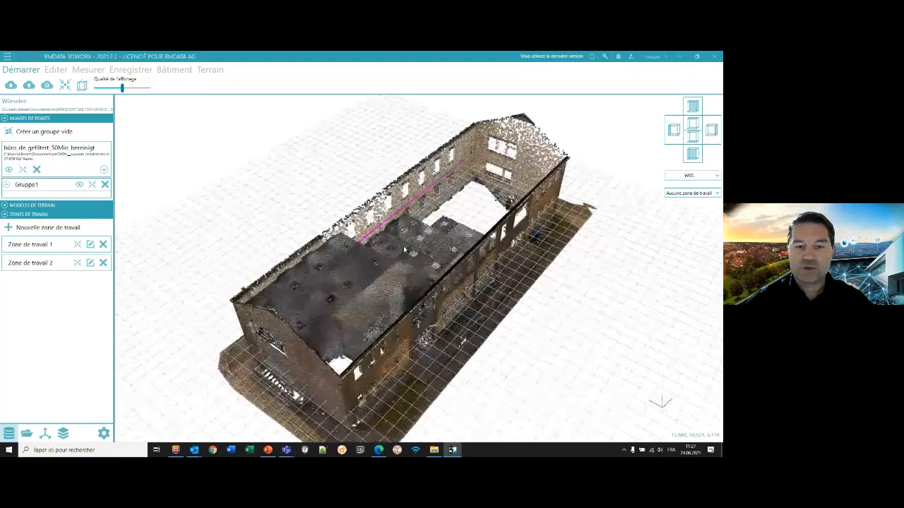
pyautogui.scroll(-1, 332, 125)
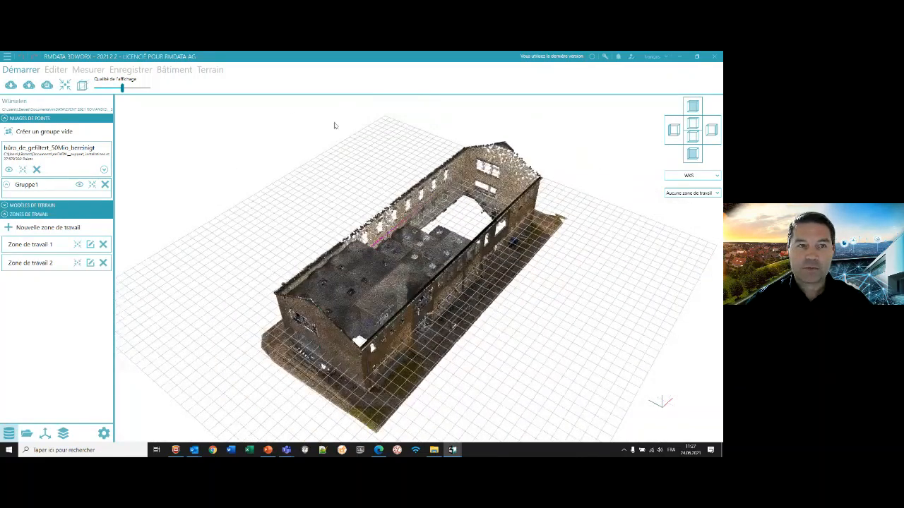
pyautogui.click(174, 70)
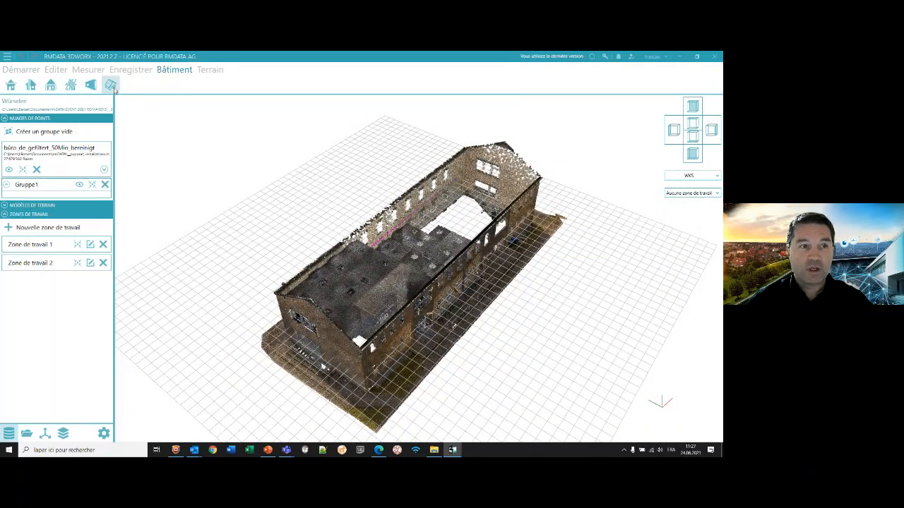
pyautogui.click(12, 85)
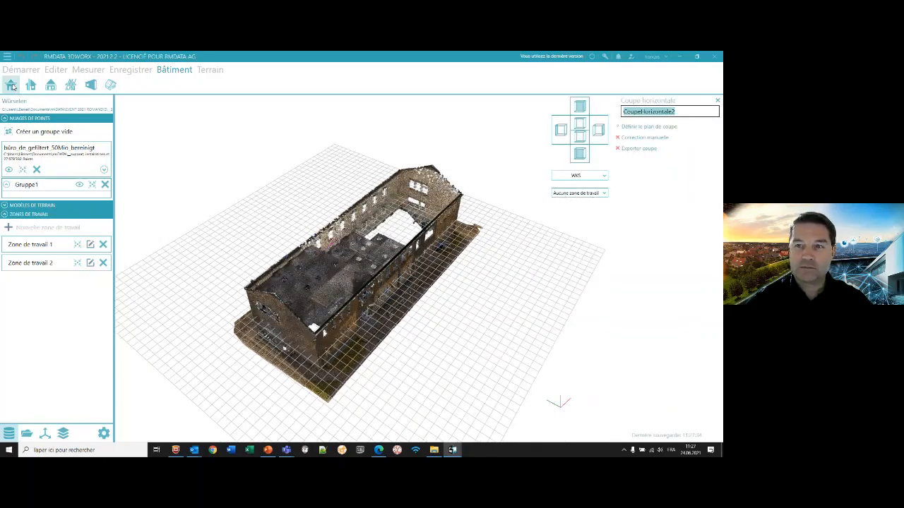
pyautogui.click(680, 111)
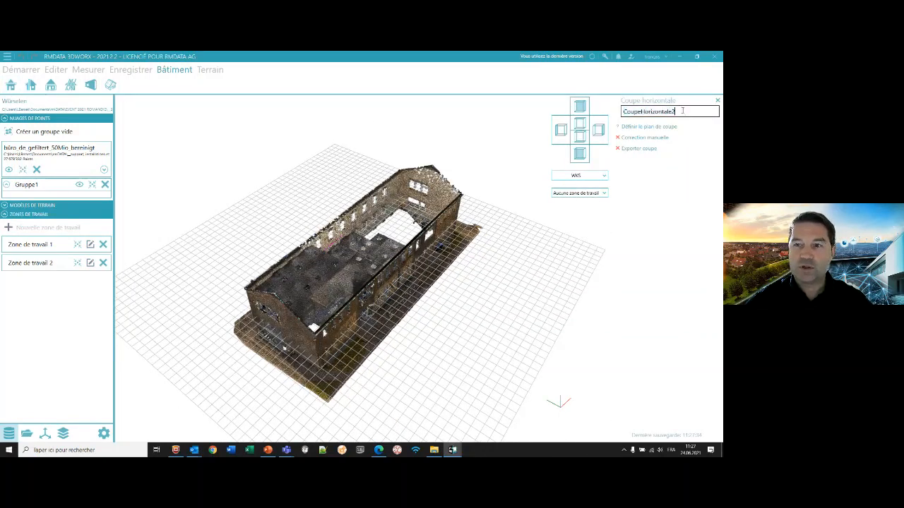
pyautogui.click(633, 127)
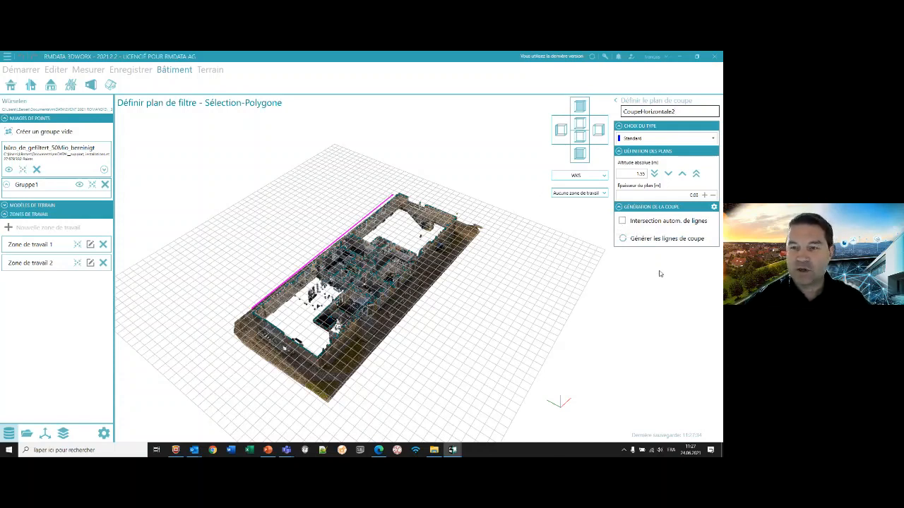
# - Raise and lower the horizontal cutting plane in coarse steps through the building
pyautogui.click(695, 173)
pyautogui.click(696, 174)
pyautogui.click(696, 173)
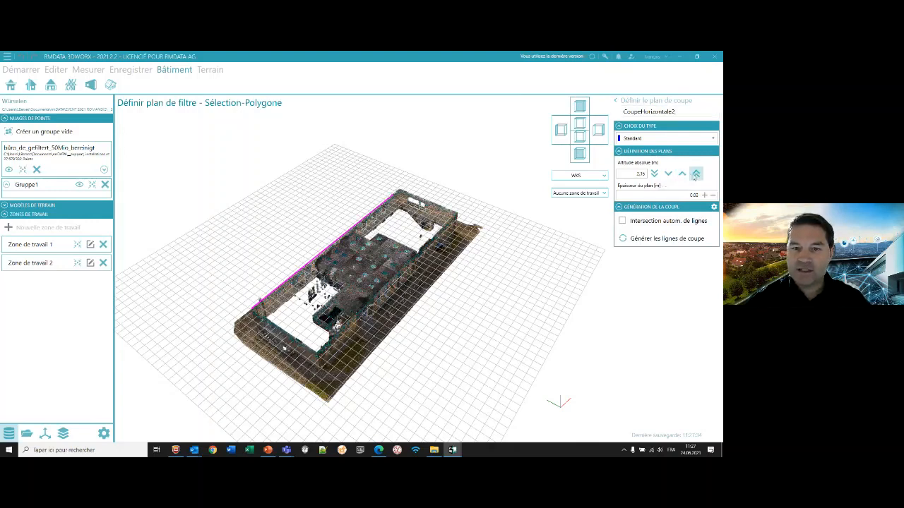
pyautogui.click(696, 174)
pyautogui.click(654, 174)
pyautogui.click(655, 174)
pyautogui.click(654, 173)
pyautogui.click(654, 174)
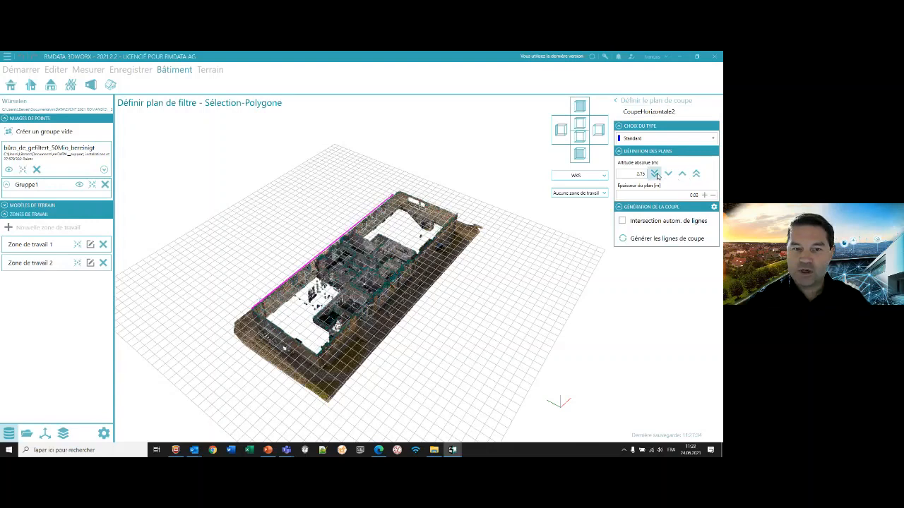
pyautogui.click(655, 174)
pyautogui.click(655, 174)
# - Set the cutting plane's absolute altitude to 1.50 m and its thickness to 0.05 m
pyautogui.doubleClick(631, 173)
pyautogui.write('1')
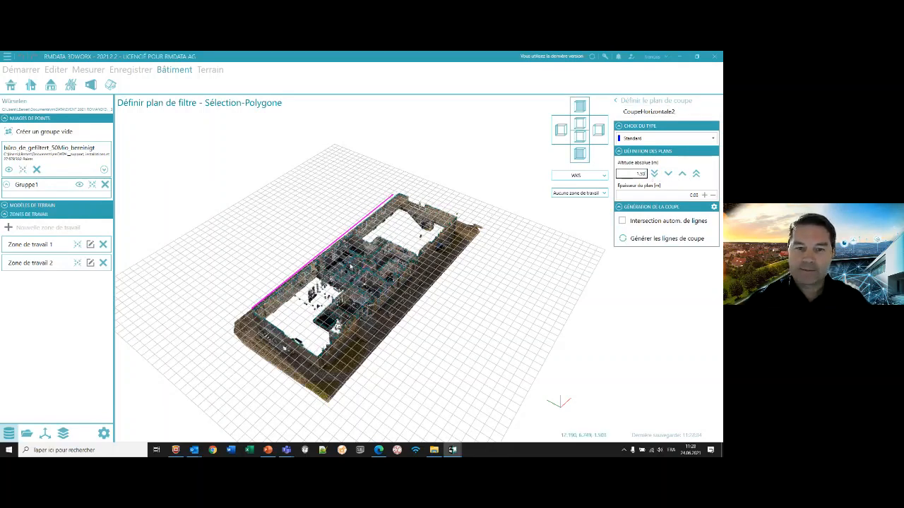
pyautogui.scroll(10, 351, 265)
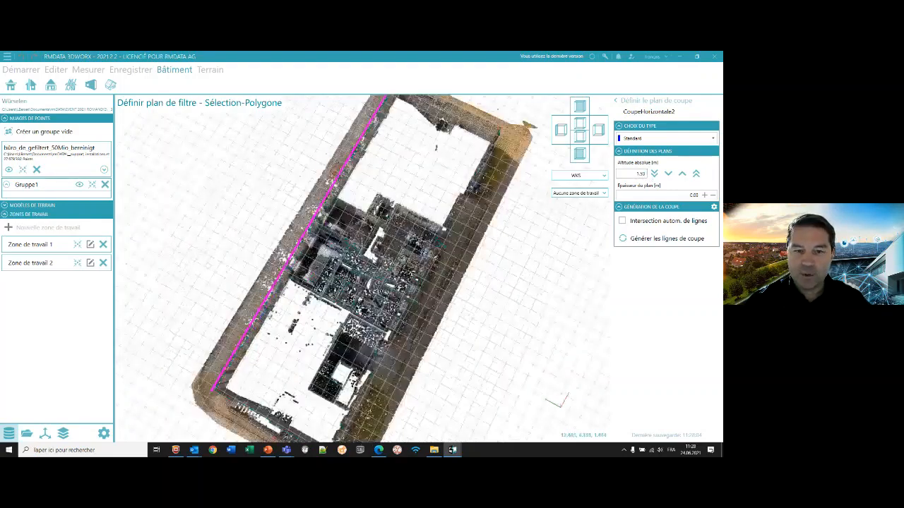
pyautogui.scroll(5, 351, 266)
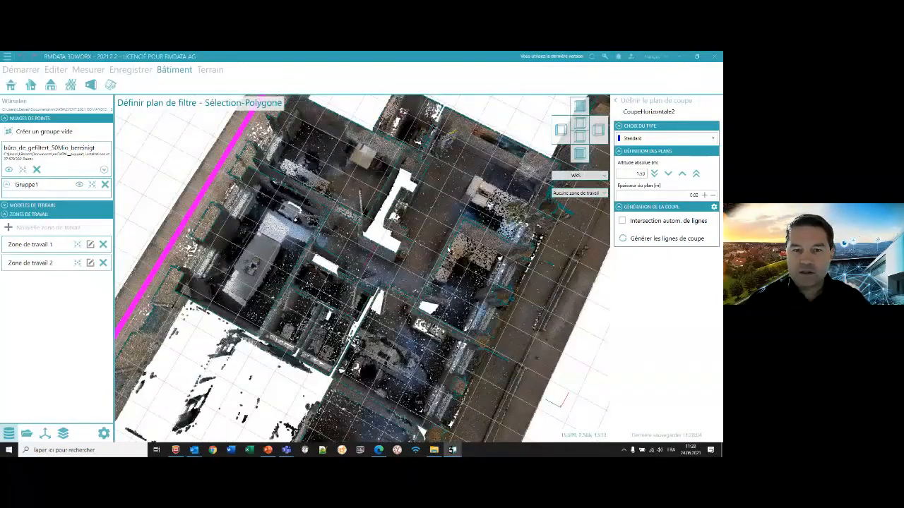
pyautogui.moveTo(422, 284); pyautogui.dragTo(602, 224, button='middle')
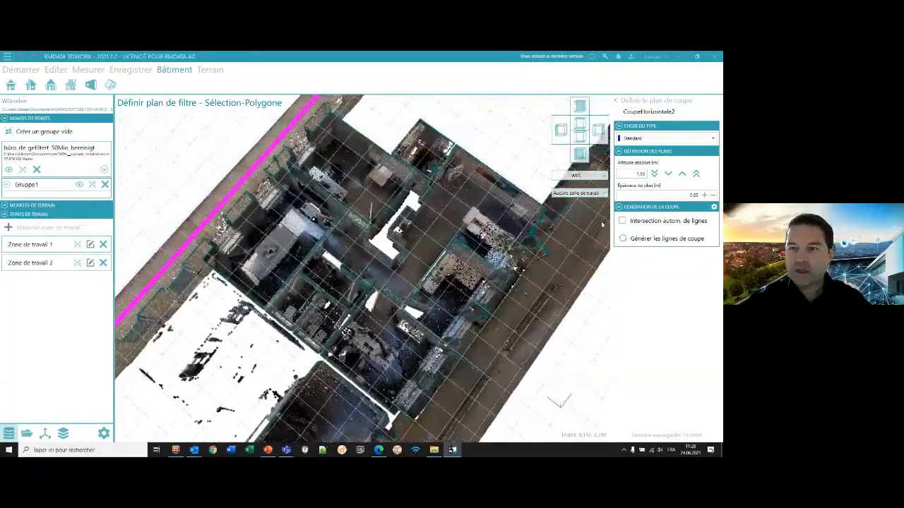
pyautogui.click(703, 195)
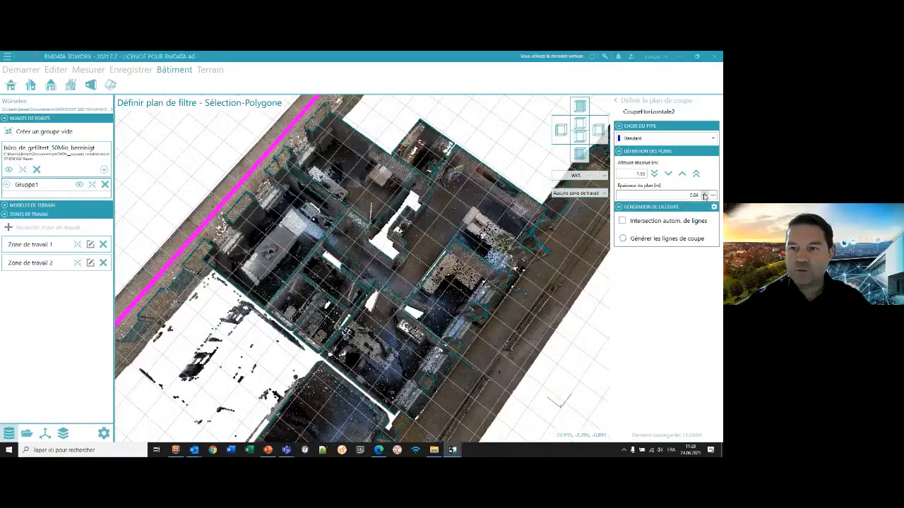
pyautogui.click(713, 195)
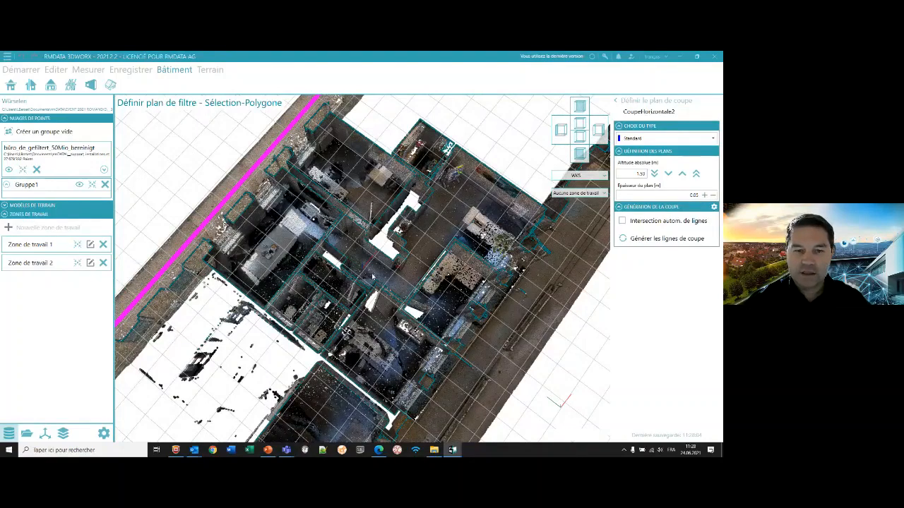
# - Examine the highlighted section points along the interior walls up close and across the whole building
pyautogui.scroll(6, 373, 277)
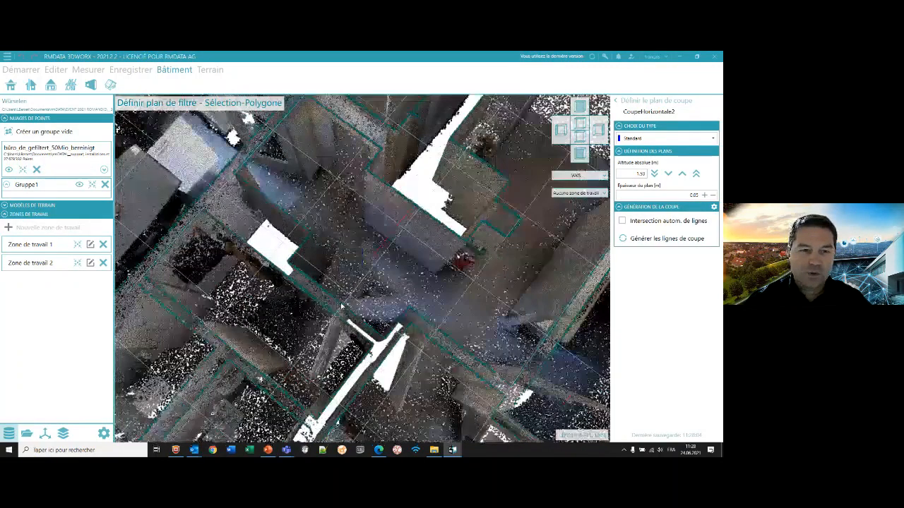
pyautogui.scroll(3, 341, 305)
pyautogui.scroll(2, 290, 305)
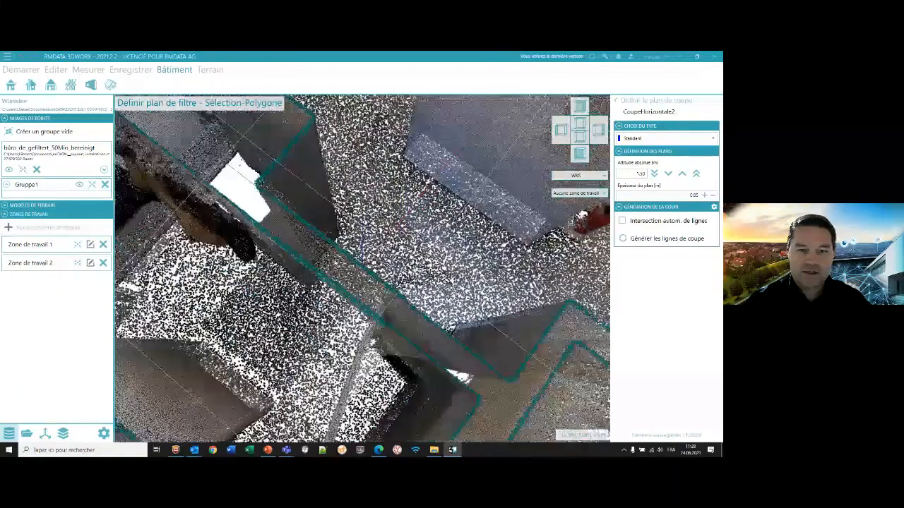
pyautogui.scroll(2, 290, 305)
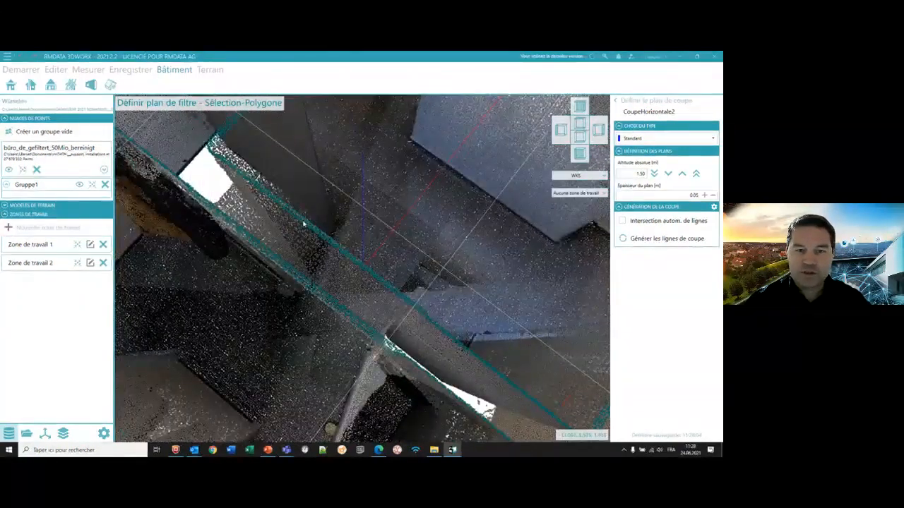
pyautogui.scroll(-6, 304, 224)
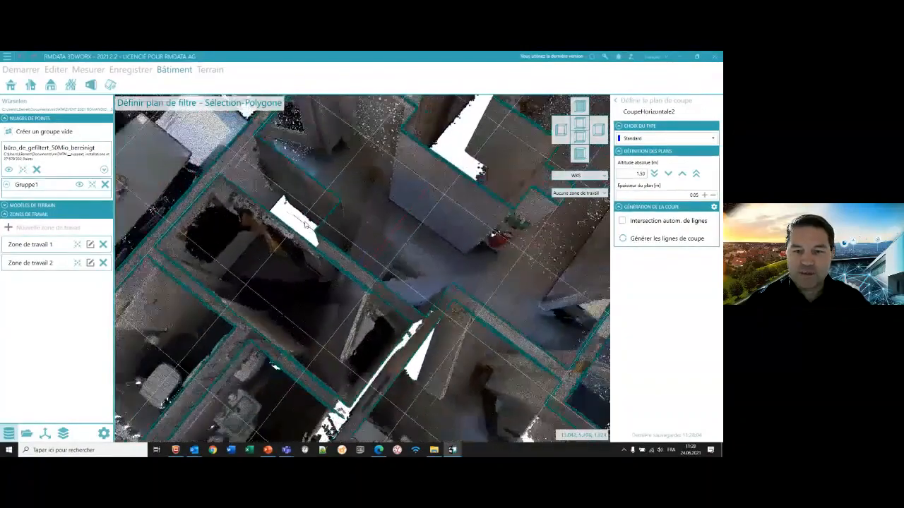
pyautogui.scroll(-6, 305, 224)
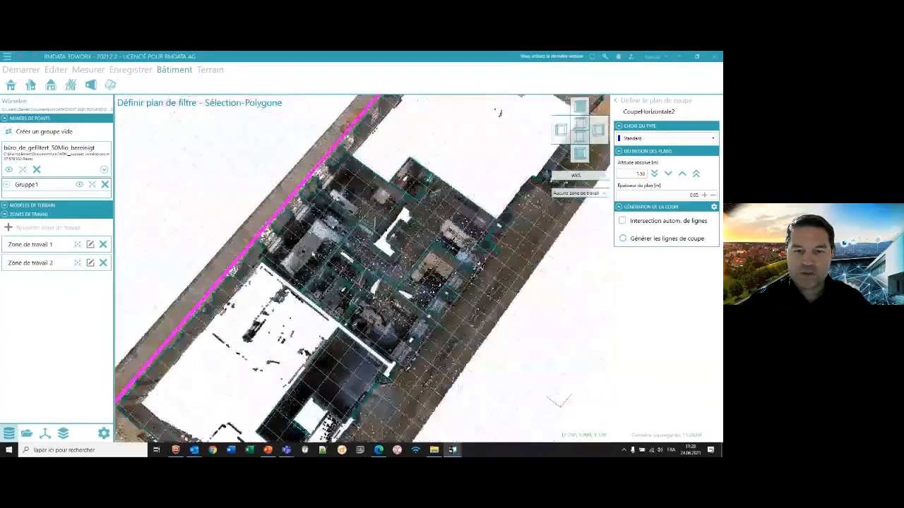
pyautogui.scroll(-3, 352, 256)
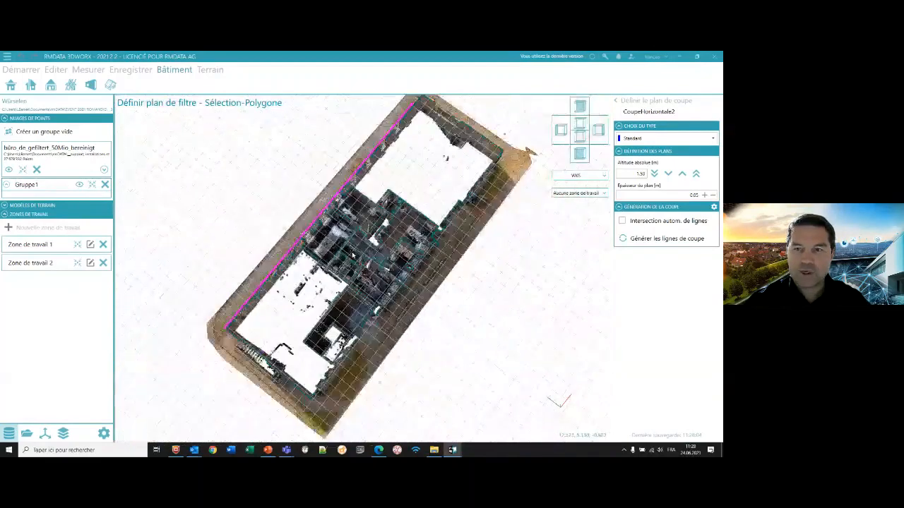
# - Generate the section lines with automatic line intersection enabled and return to the horizontal section's task list
pyautogui.click(622, 221)
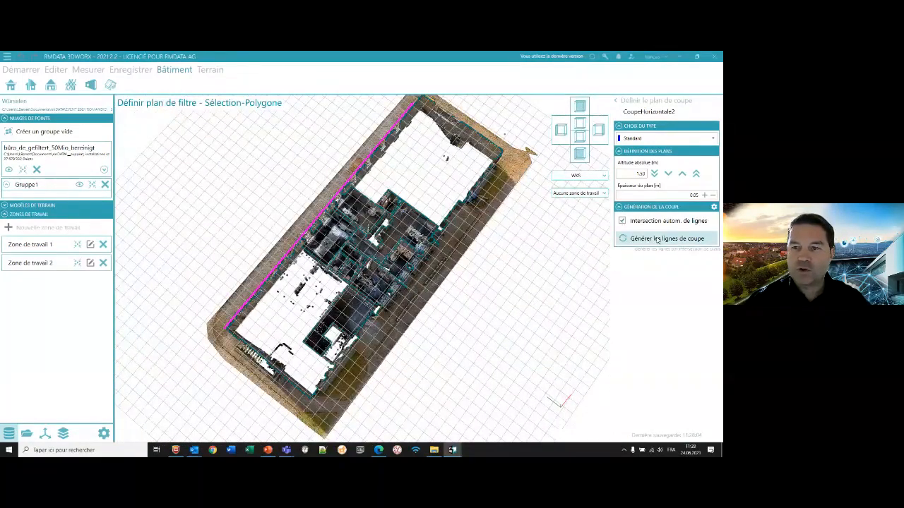
pyautogui.click(626, 238)
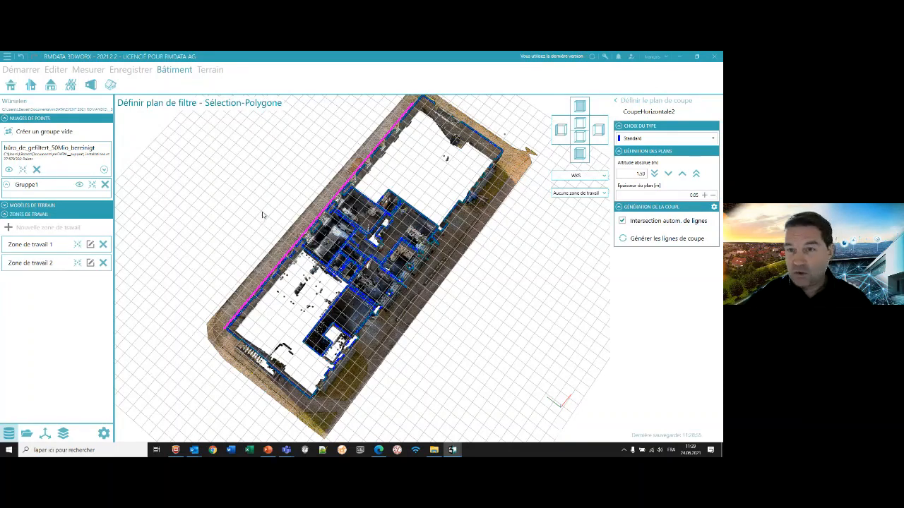
pyautogui.scroll(-2, 262, 215)
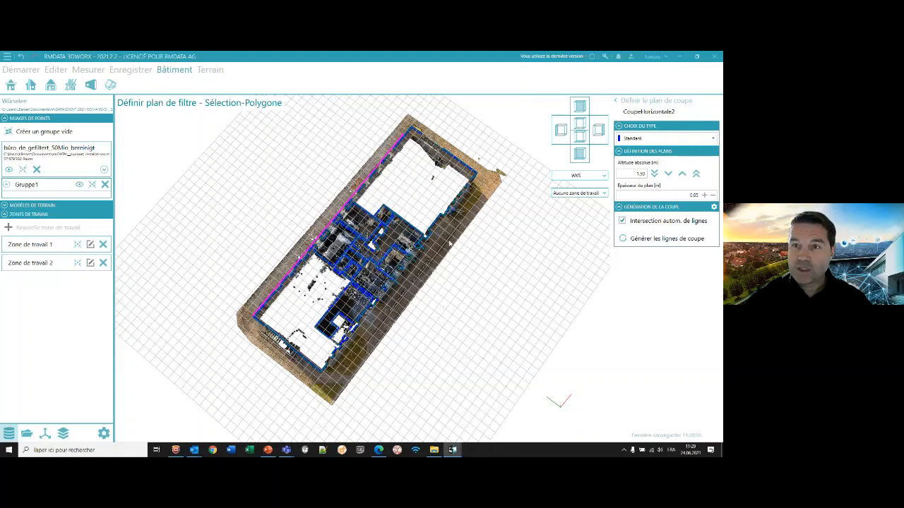
pyautogui.click(617, 103)
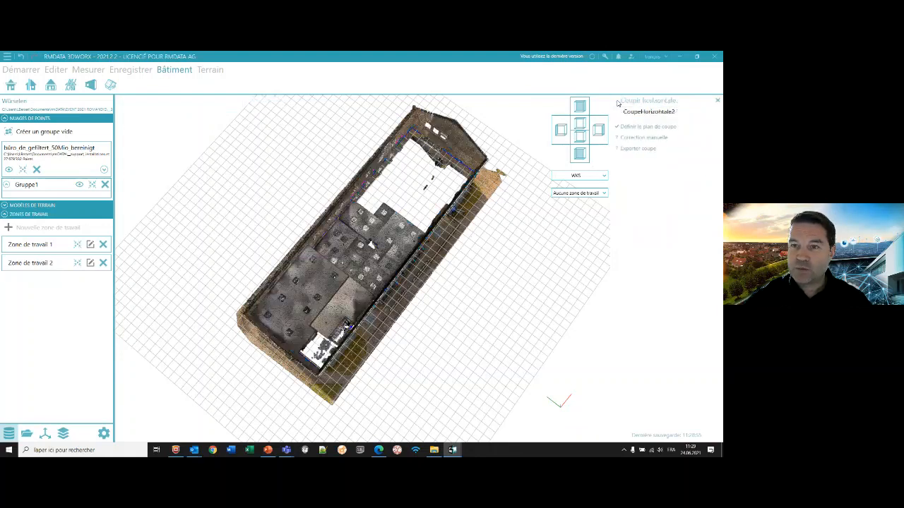
# - Open the manual correction of the horizontal section and bring the whole floor plan into view
pyautogui.click(648, 110)
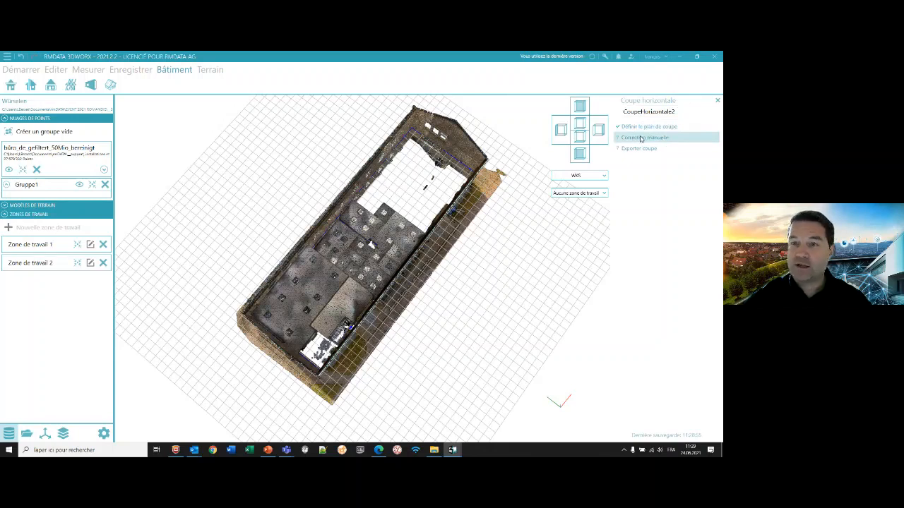
pyautogui.click(640, 139)
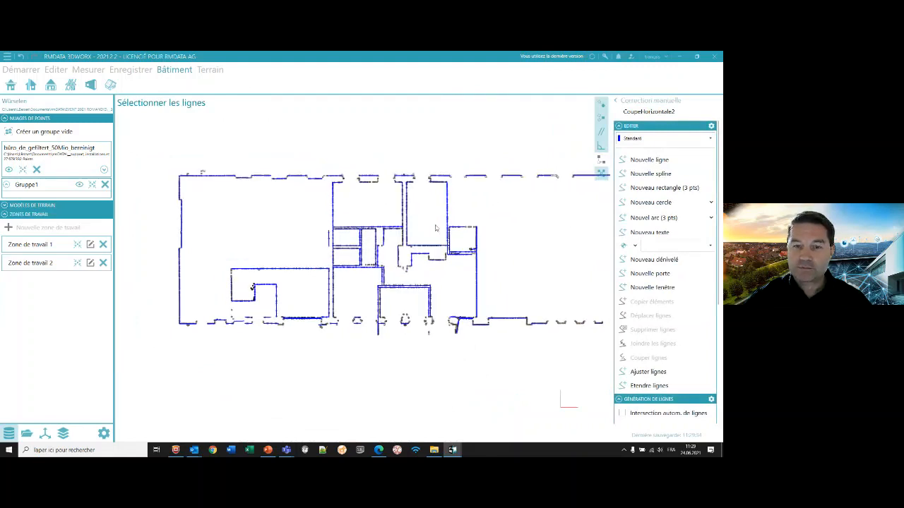
pyautogui.scroll(-1, 435, 228)
pyautogui.scroll(1, 435, 228)
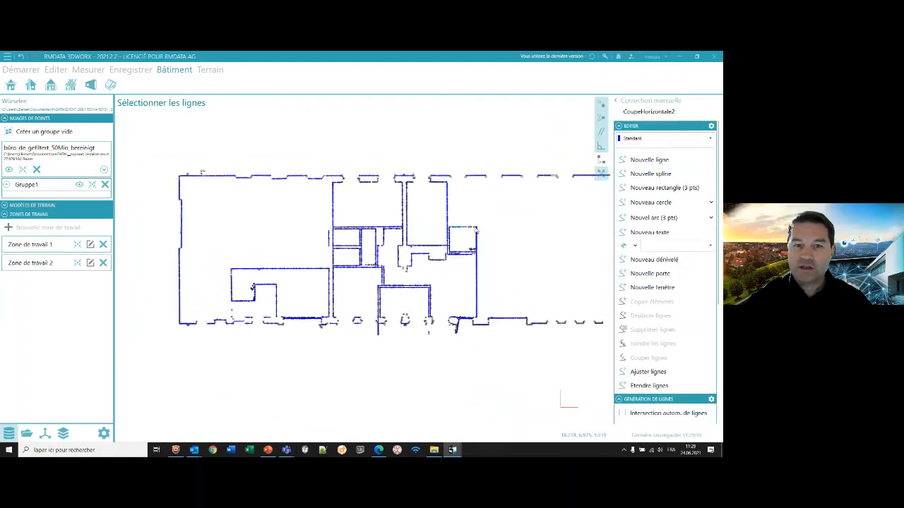
pyautogui.moveTo(480, 232); pyautogui.dragTo(430, 234, button='middle')
pyautogui.scroll(-1, 387, 238)
pyautogui.scroll(2, 387, 238)
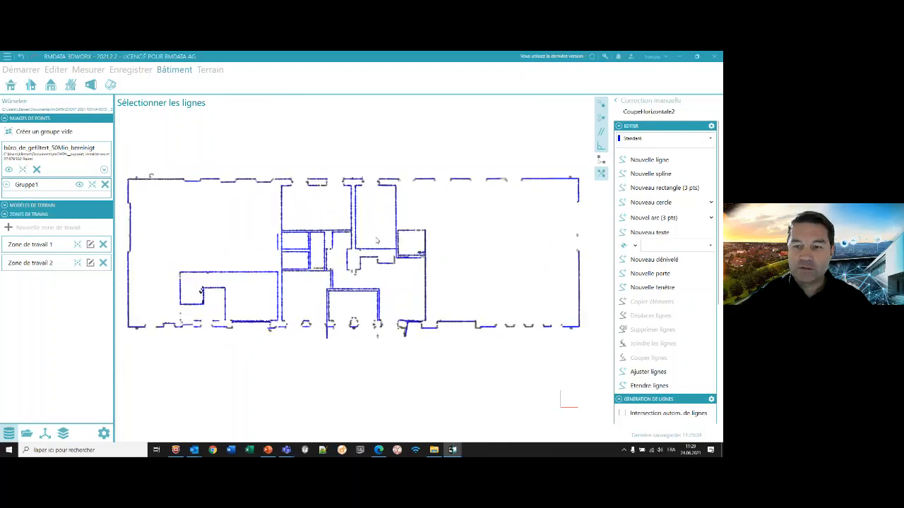
# - Change the section lines from the 2D plan to the 3D view and look at them obliquely
pyautogui.scroll(-1, 663, 303)
pyautogui.scroll(-2, 663, 303)
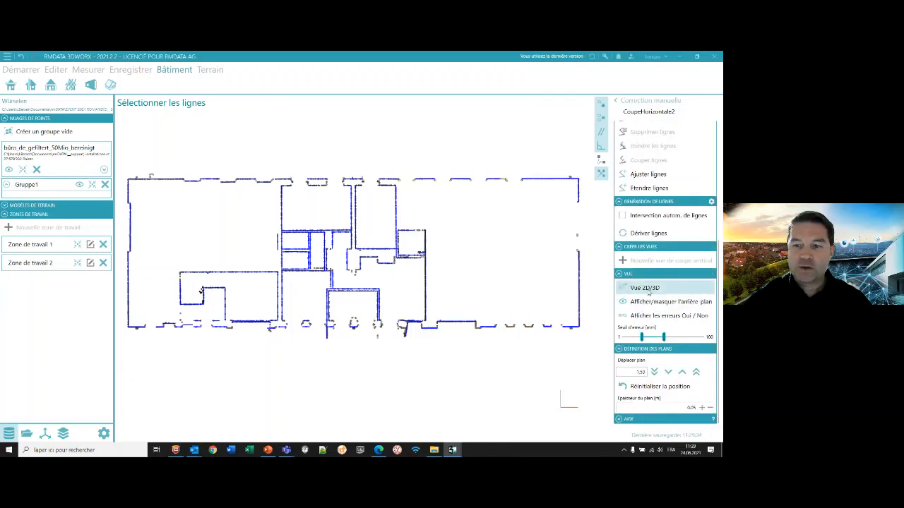
pyautogui.click(645, 288)
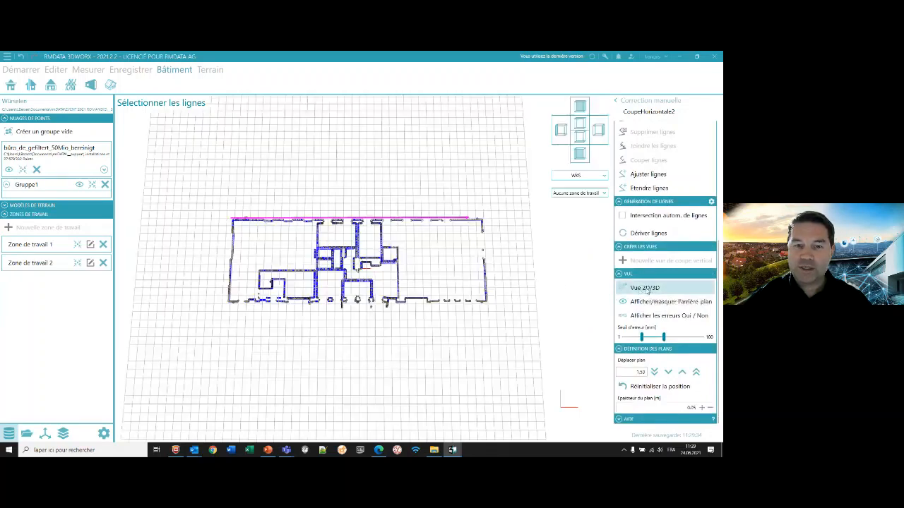
pyautogui.moveTo(412, 272); pyautogui.dragTo(398, 237, button='middle')
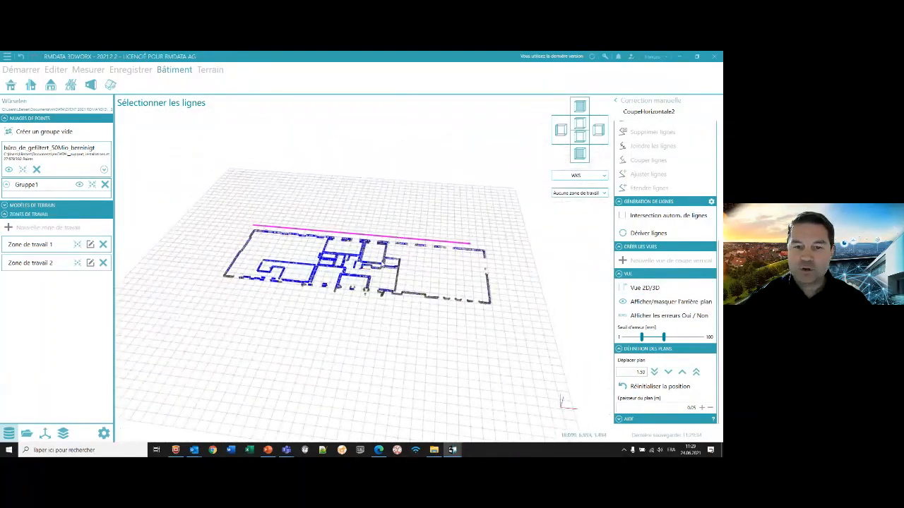
pyautogui.scroll(5, 383, 265)
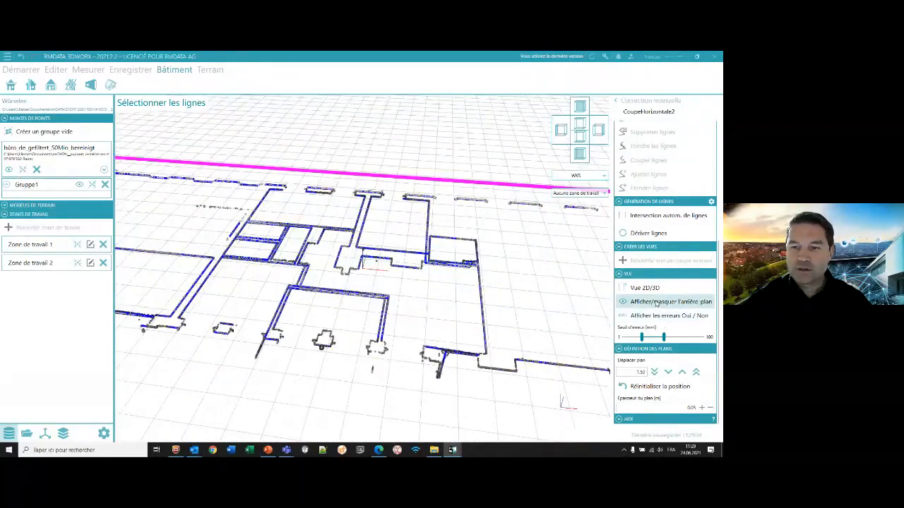
# - Show the background point cloud below the section lines and look into the rooms from an oblique angle
pyautogui.click(657, 303)
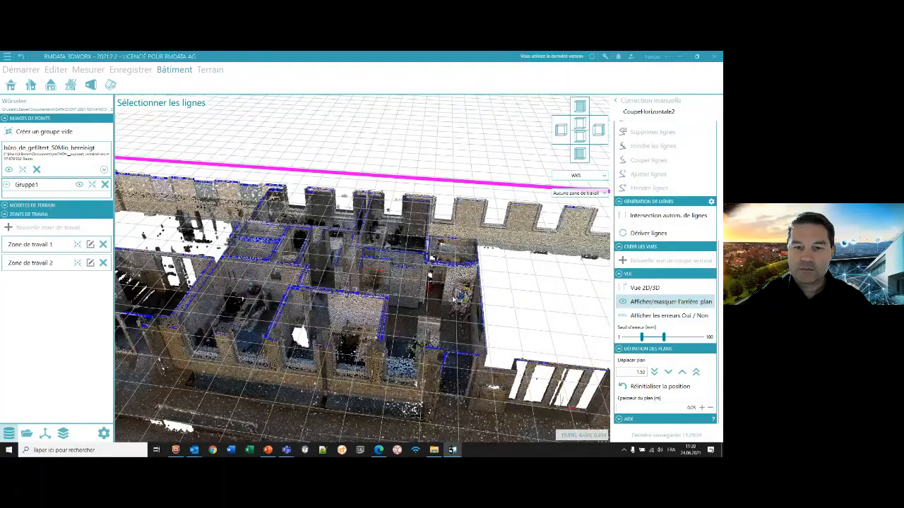
pyautogui.moveTo(453, 298); pyautogui.dragTo(412, 382, button='middle')
pyautogui.scroll(3, 417, 282)
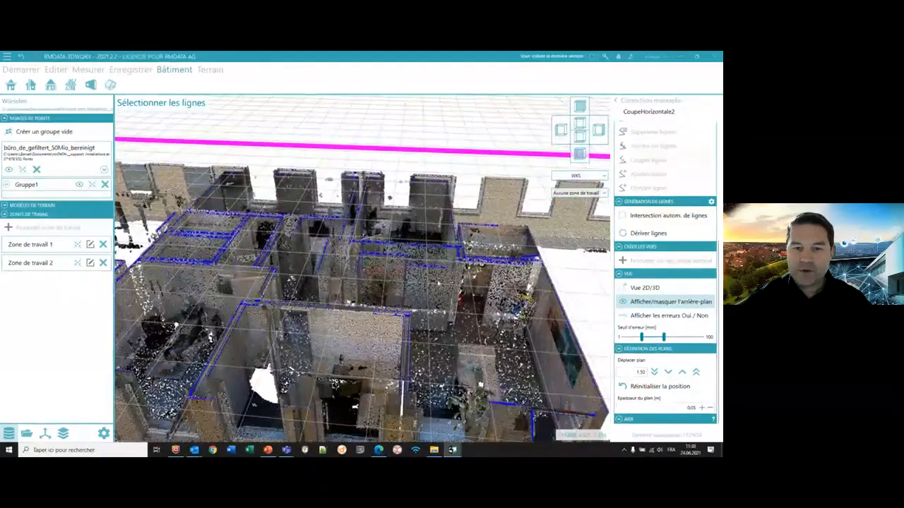
# - Measure the height difference from the entrance floor up to the doorway's upper edge with Nouveau dénivelé
pyautogui.scroll(3, 404, 280)
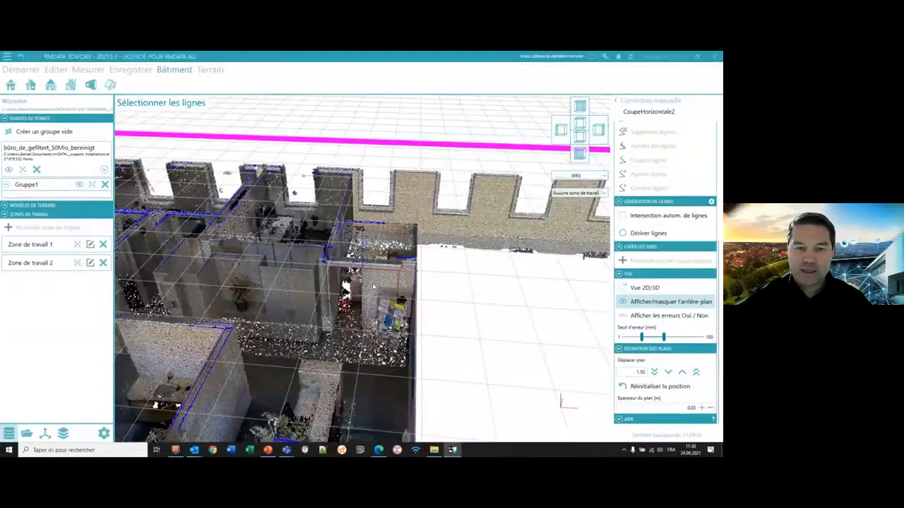
pyautogui.moveTo(362, 289); pyautogui.dragTo(374, 289, button='middle')
pyautogui.scroll(5, 654, 181)
pyautogui.scroll(5, 653, 182)
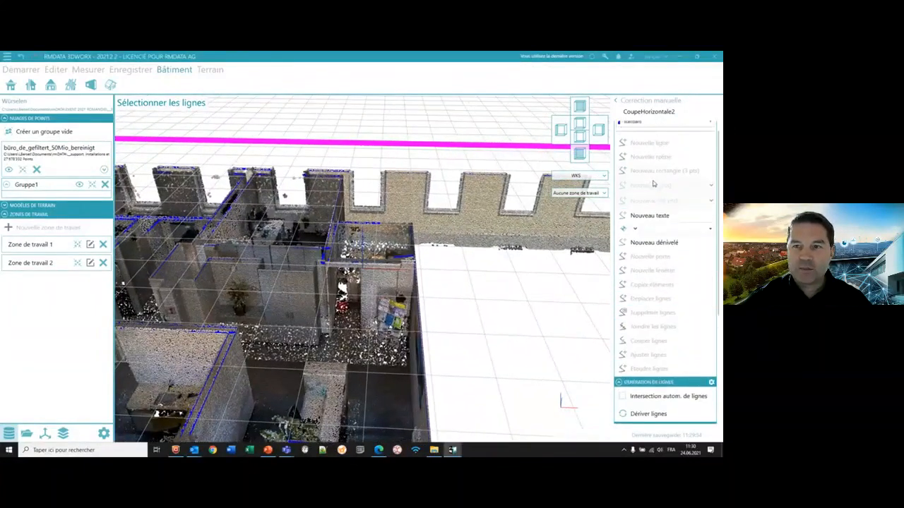
pyautogui.click(654, 242)
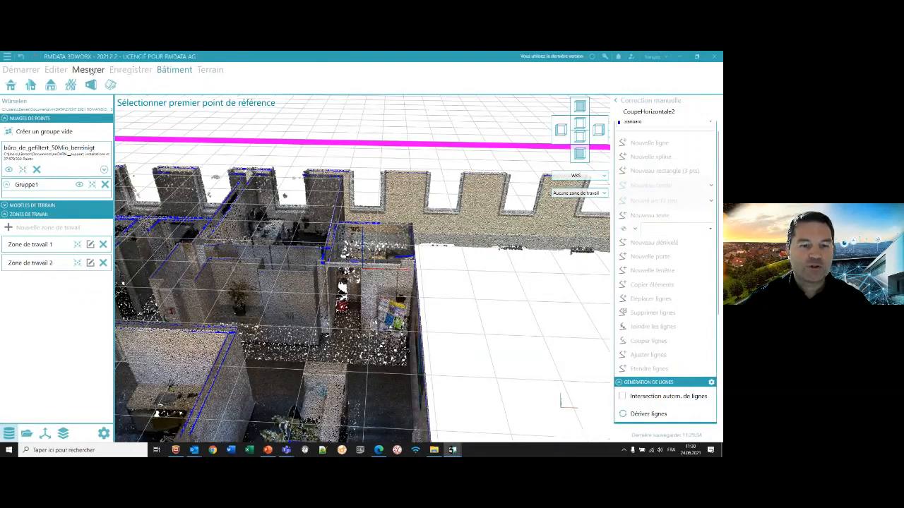
pyautogui.click(351, 334)
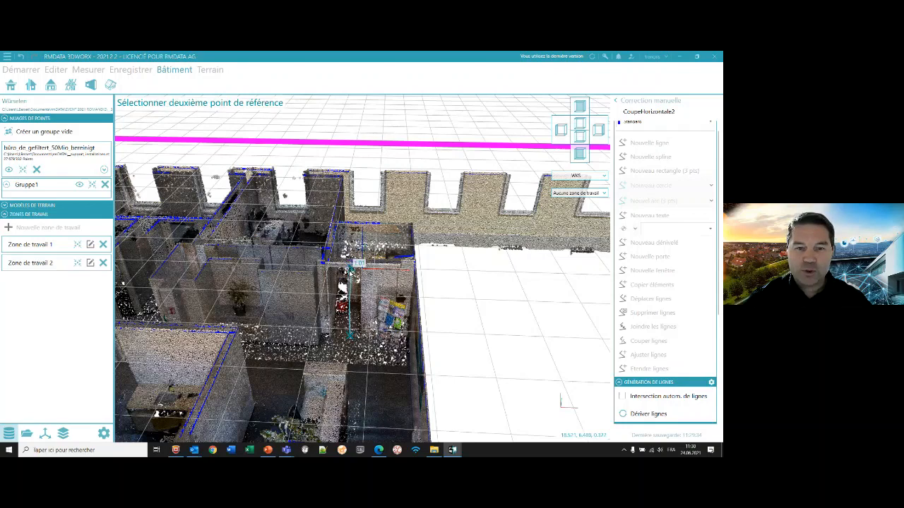
pyautogui.scroll(2, 350, 268)
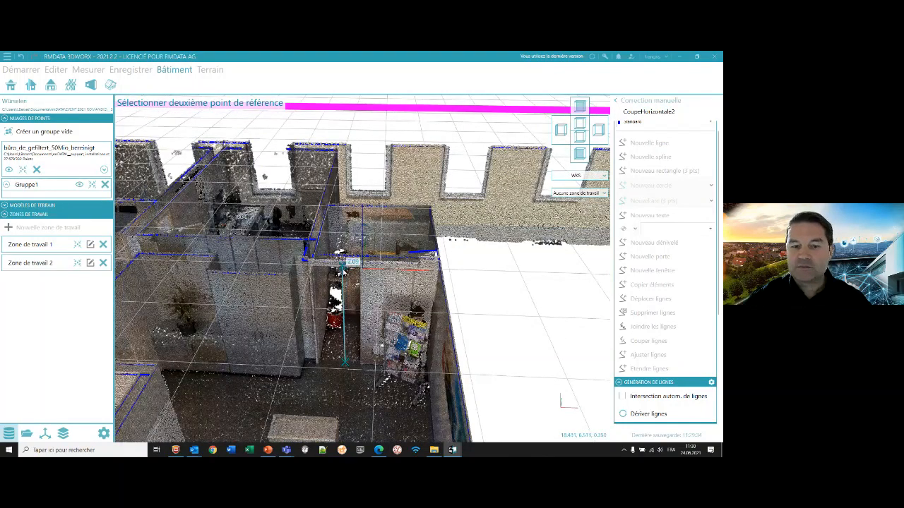
pyautogui.click(344, 269)
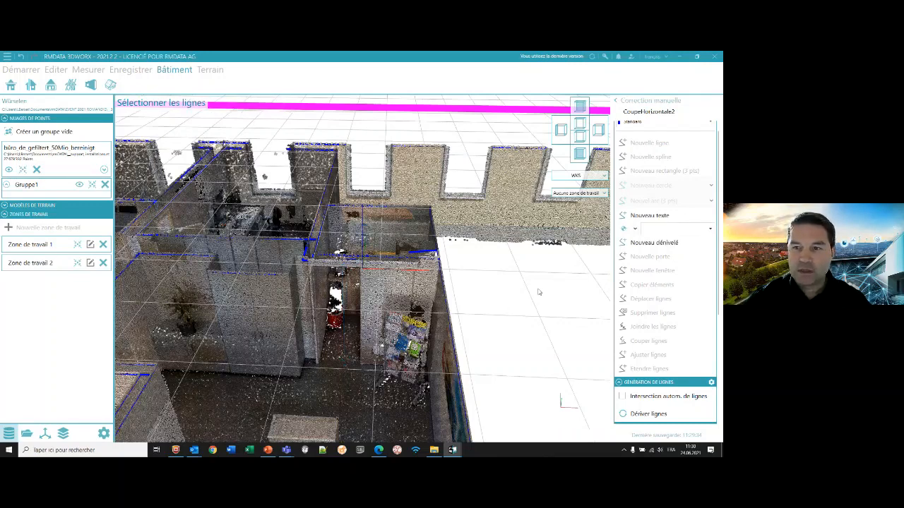
# - Place the text label "ENTREE" on the floor of the entrance hall in front of the doorway
pyautogui.click(649, 215)
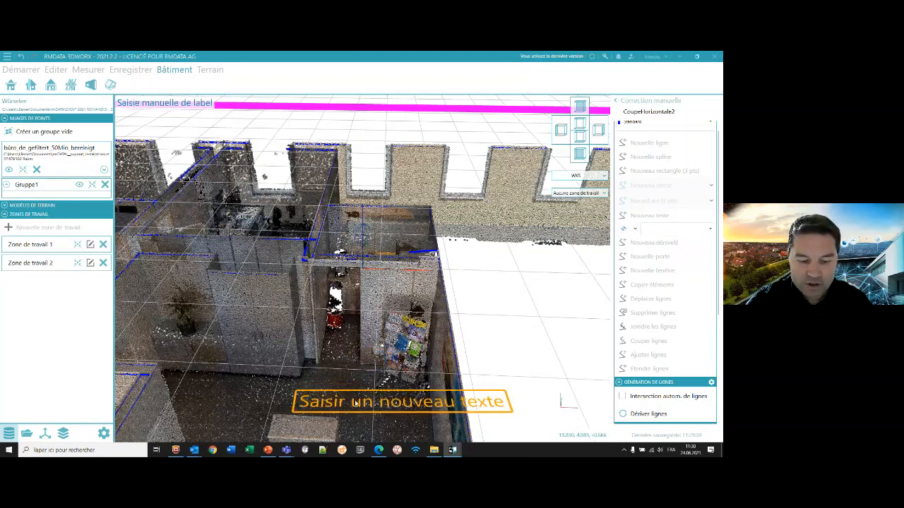
pyautogui.write('ENTREE')
pyautogui.press('Return')
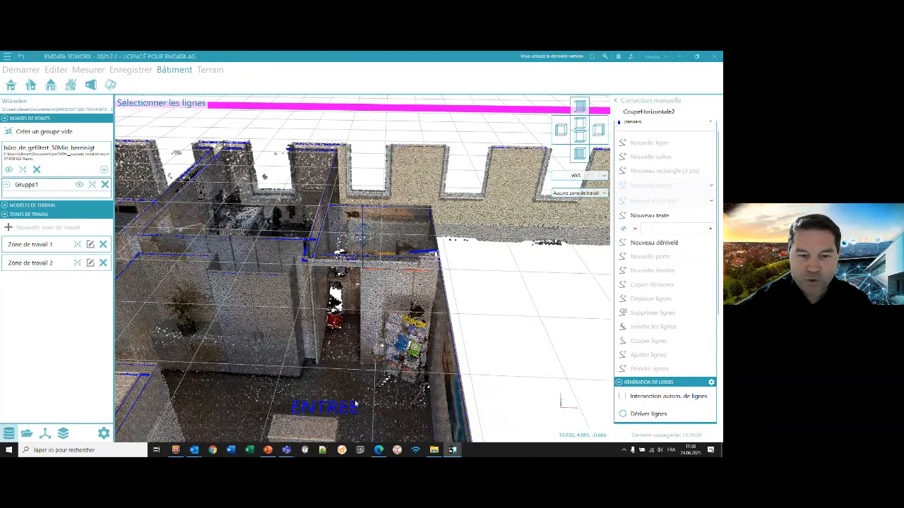
# - Look over the labelled entrance hall in the 3D view and return the section to the 2D plan
pyautogui.scroll(-2, 354, 370)
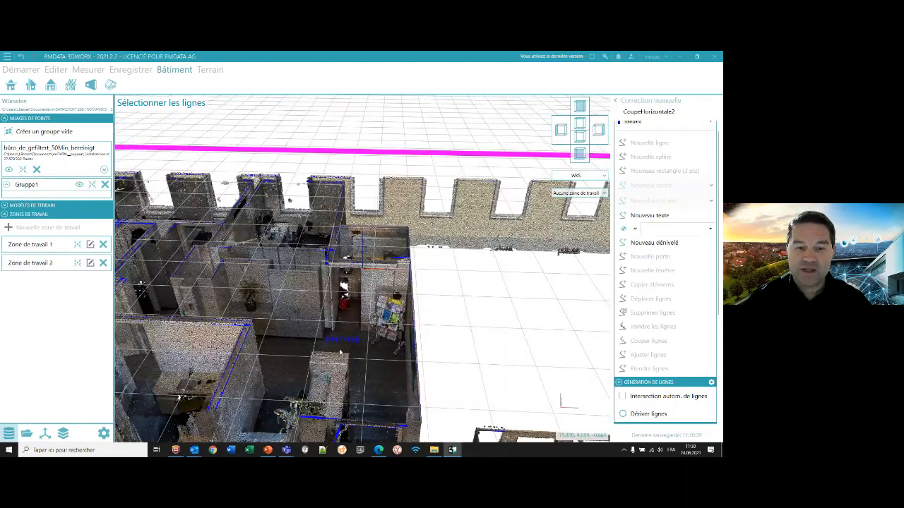
pyautogui.scroll(-1, 339, 347)
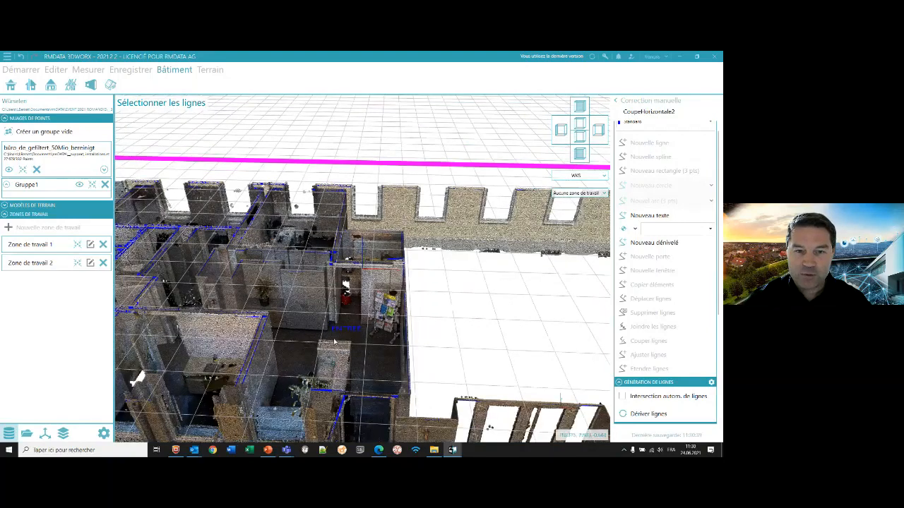
pyautogui.scroll(-1, 335, 341)
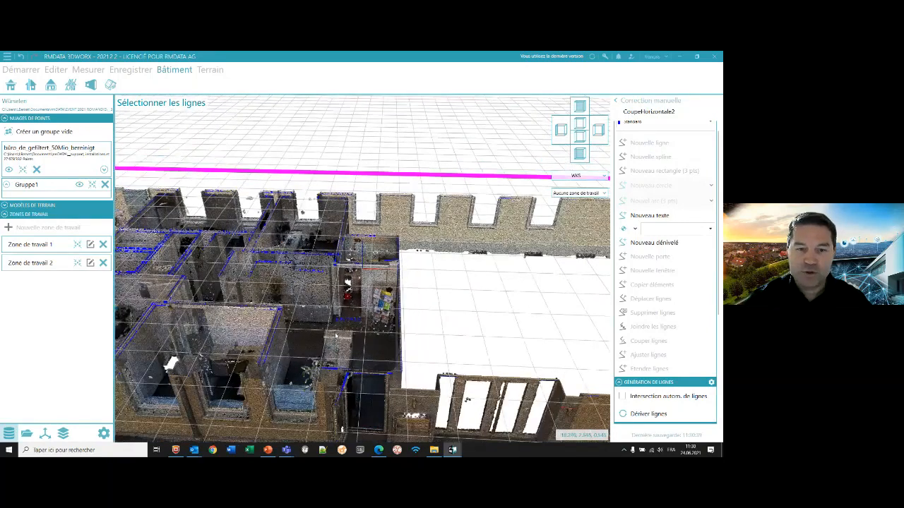
pyautogui.scroll(-3, 644, 311)
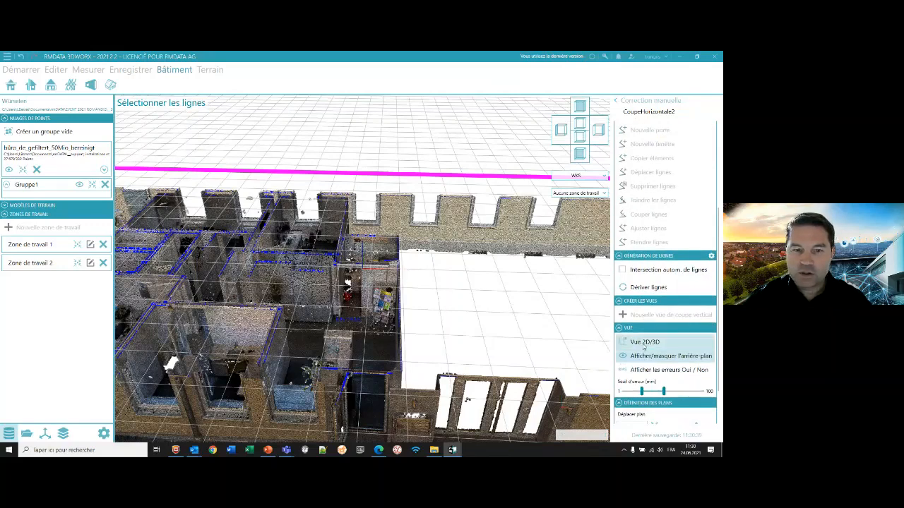
pyautogui.click(643, 344)
pyautogui.scroll(4, 353, 317)
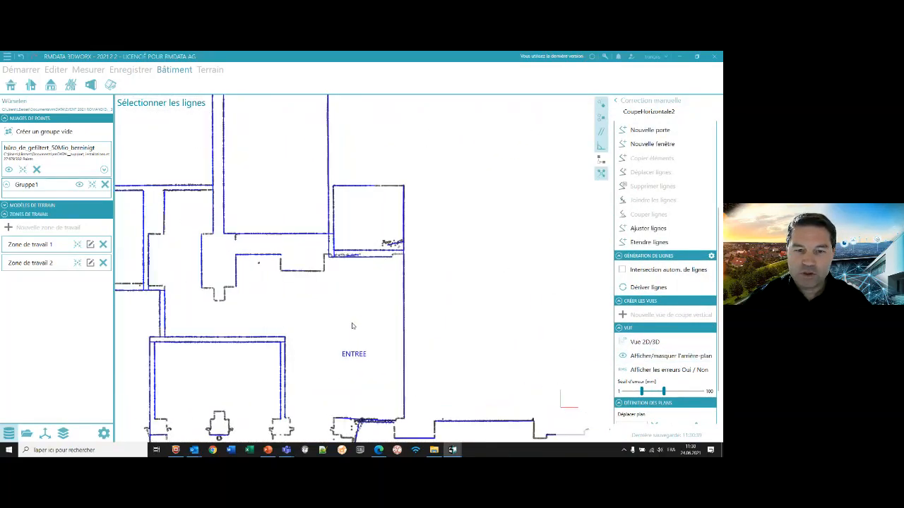
# - Adjust the upper wall line of the small room above the ENTREE label with Ajuster lignes and end the command
pyautogui.scroll(1, 643, 212)
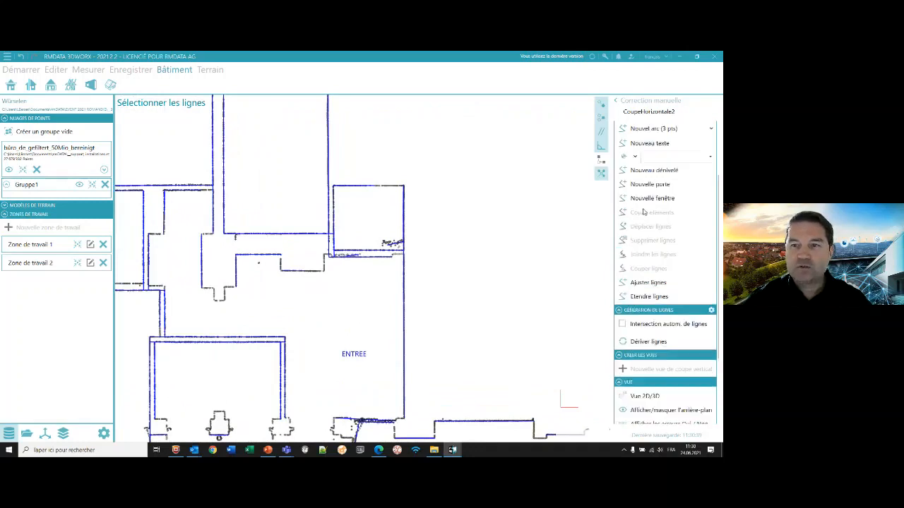
pyautogui.scroll(2, 643, 211)
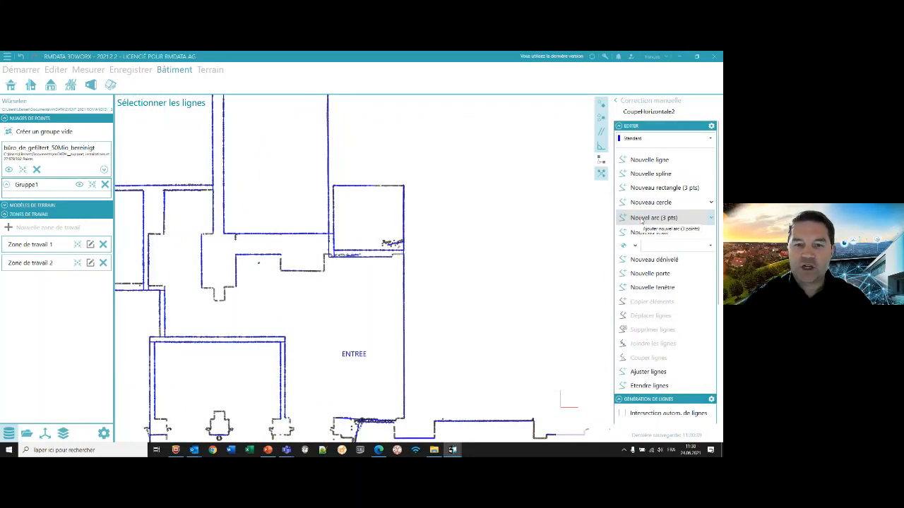
pyautogui.click(369, 186)
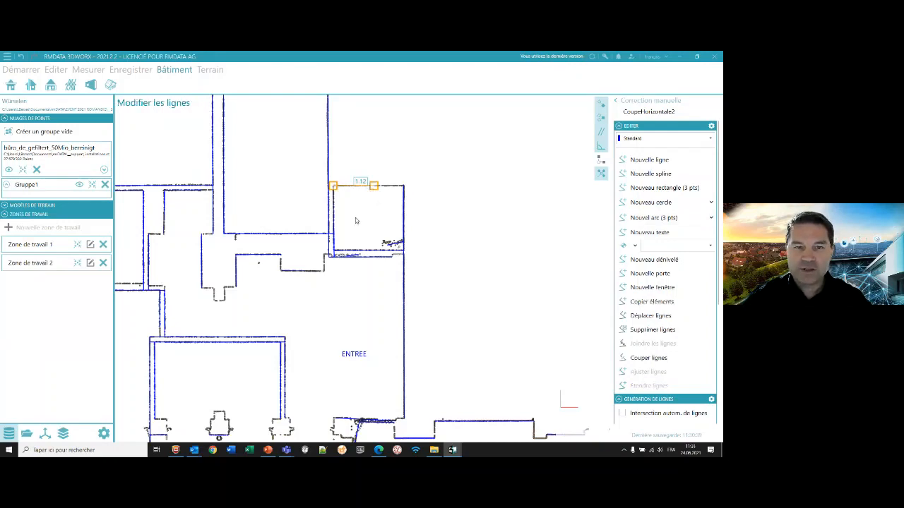
pyautogui.click(520, 237)
pyautogui.scroll(-1, 618, 262)
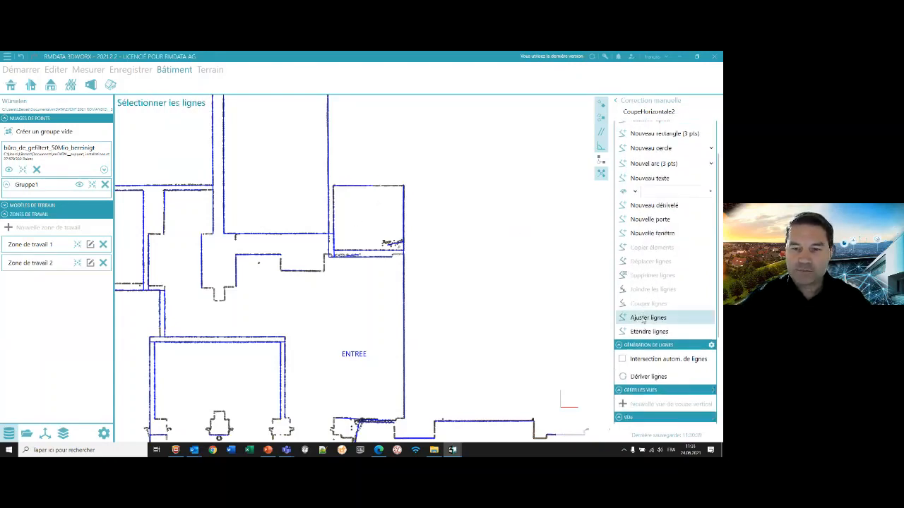
pyautogui.click(641, 318)
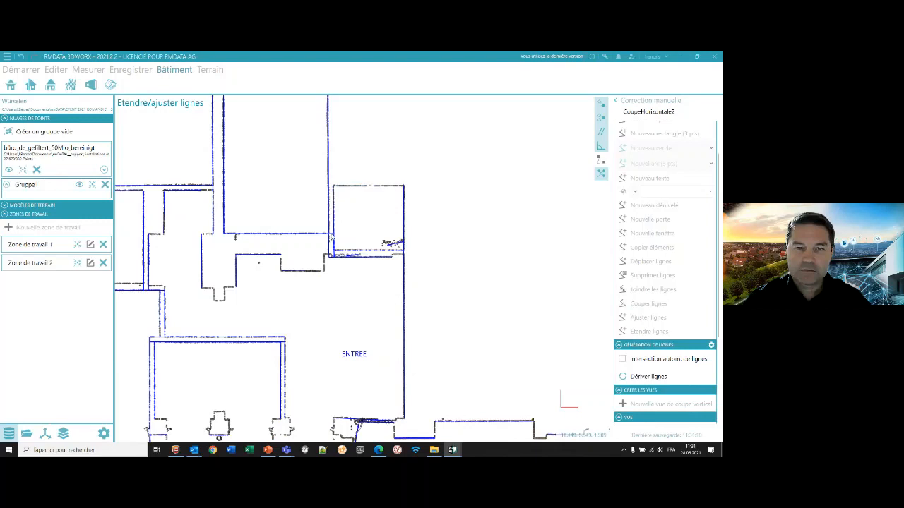
pyautogui.scroll(3, 332, 238)
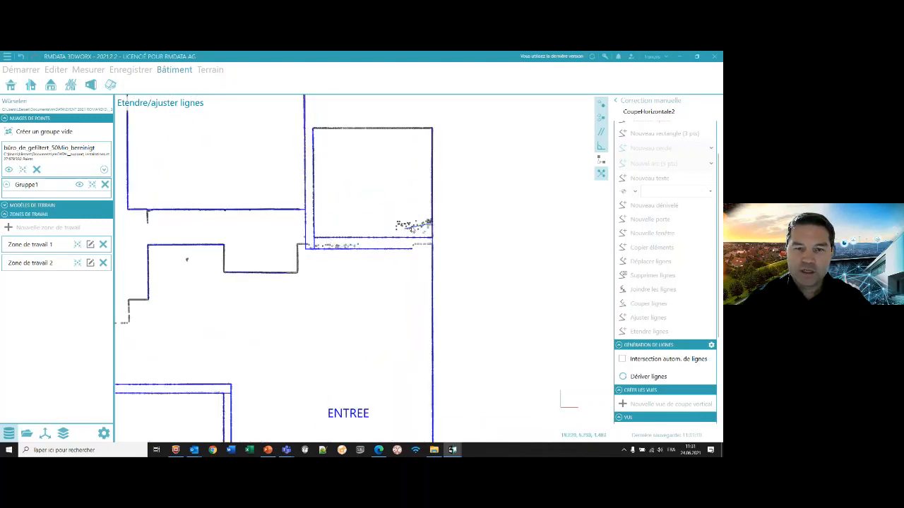
pyautogui.scroll(-1, 465, 226)
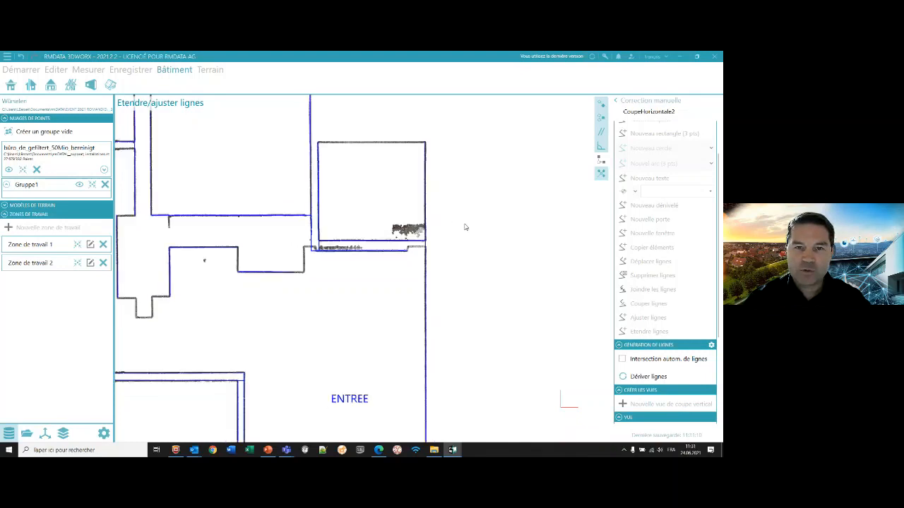
pyautogui.press('Escape')
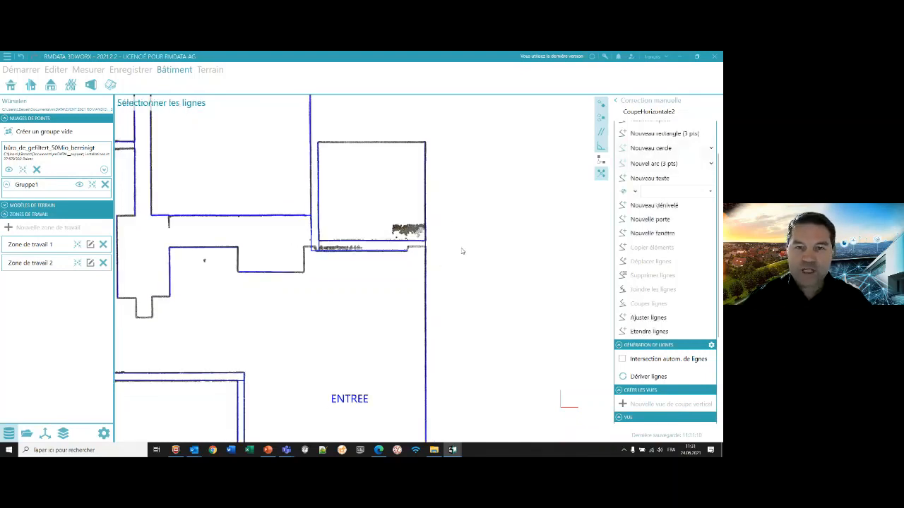
pyautogui.press('space')
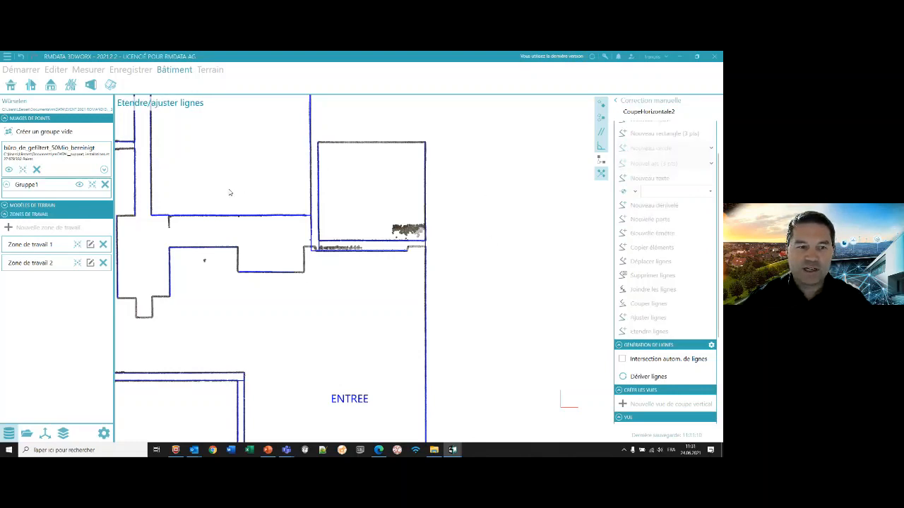
pyautogui.scroll(-1, 187, 286)
pyautogui.moveTo(249, 285); pyautogui.dragTo(436, 268, button='middle')
pyautogui.scroll(2, 282, 290)
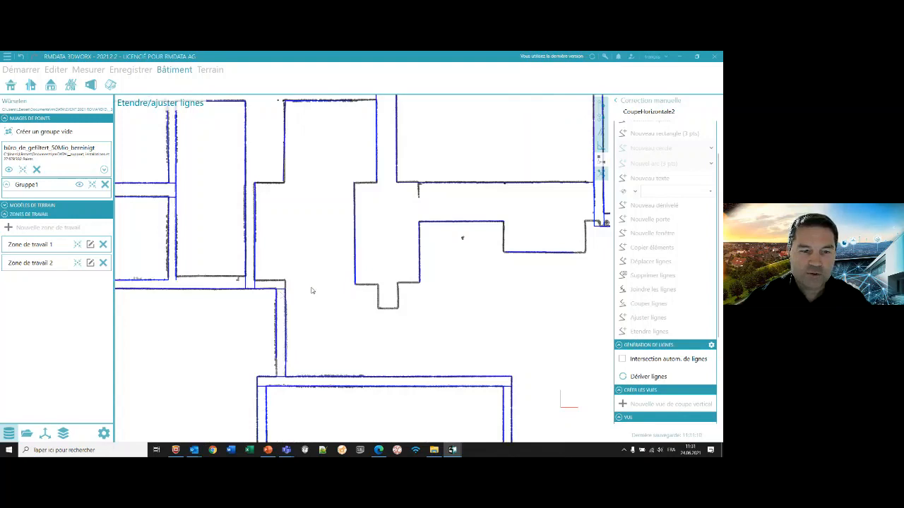
pyautogui.moveTo(283, 291); pyautogui.dragTo(330, 265, button='middle')
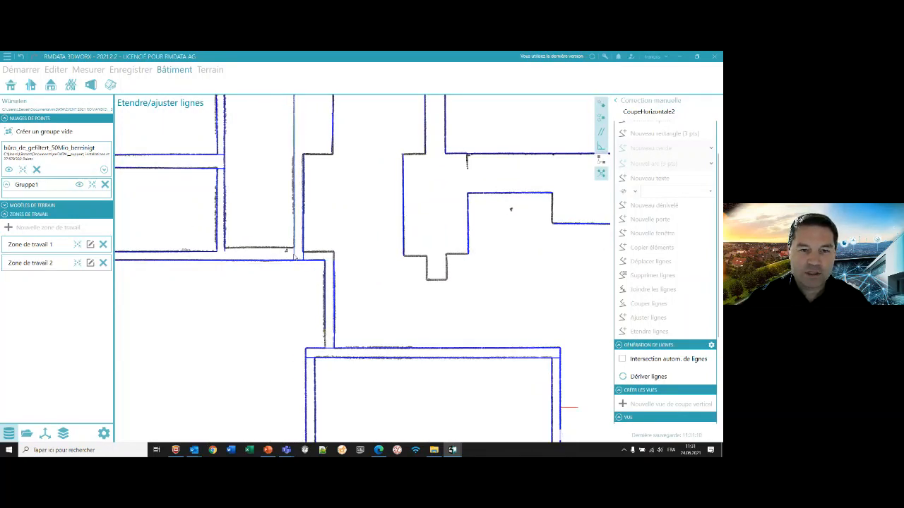
pyautogui.scroll(-2, 355, 286)
pyautogui.scroll(-1, 375, 284)
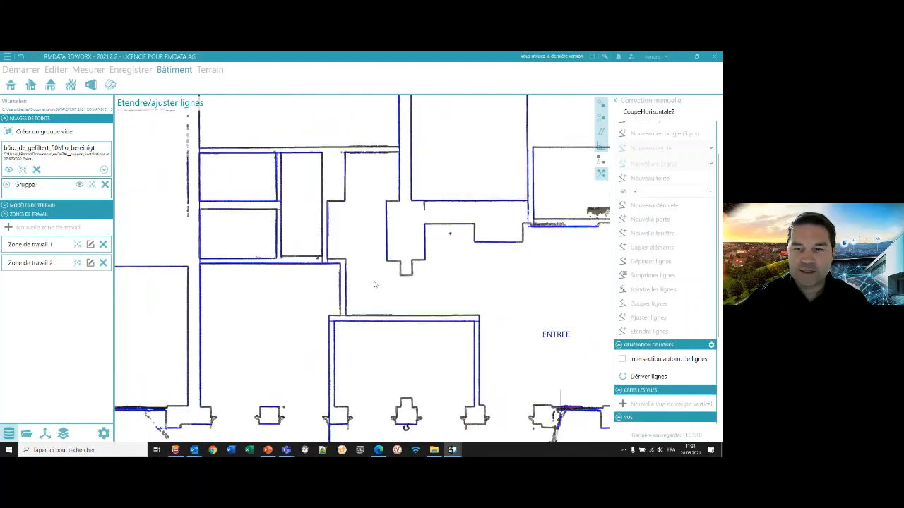
pyautogui.press('Escape')
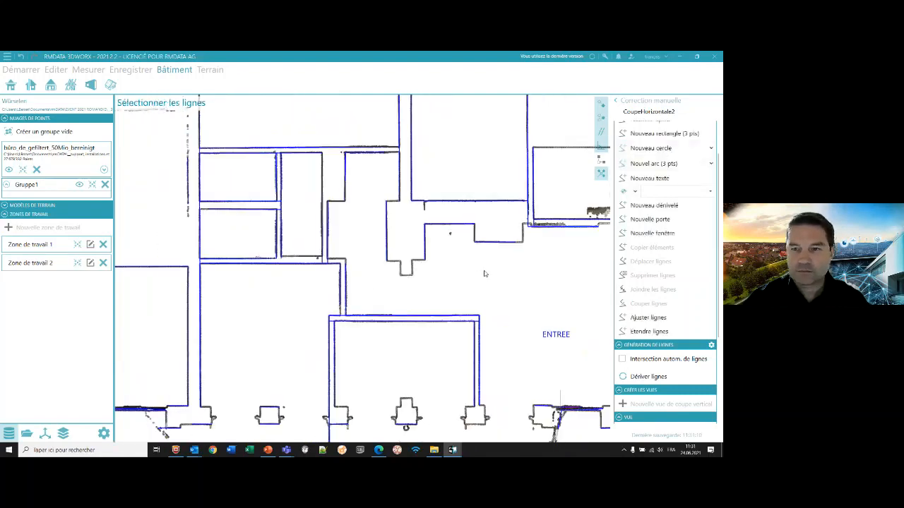
# - Extend the two side wall lines of the large room containing the stepped recess, taking the outer one up to the façade line
pyautogui.click(633, 319)
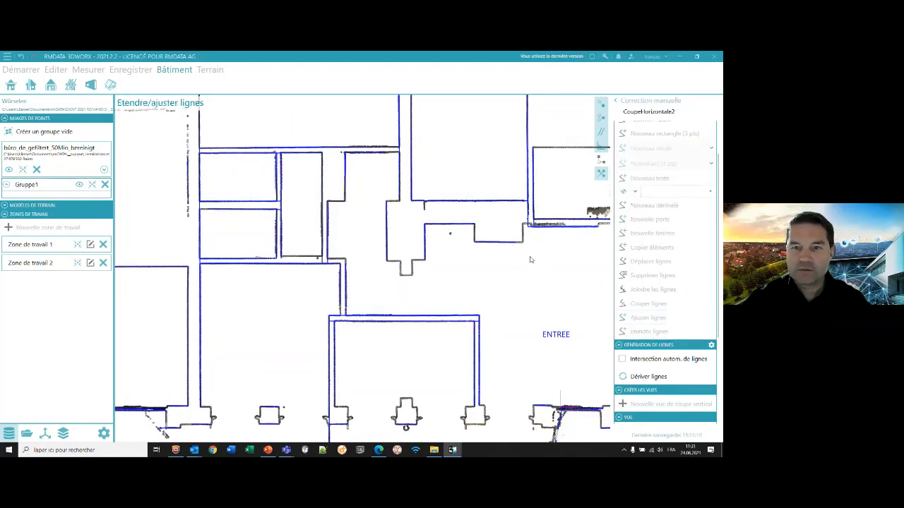
pyautogui.scroll(-1, 529, 260)
pyautogui.moveTo(430, 174); pyautogui.dragTo(410, 229, button='middle')
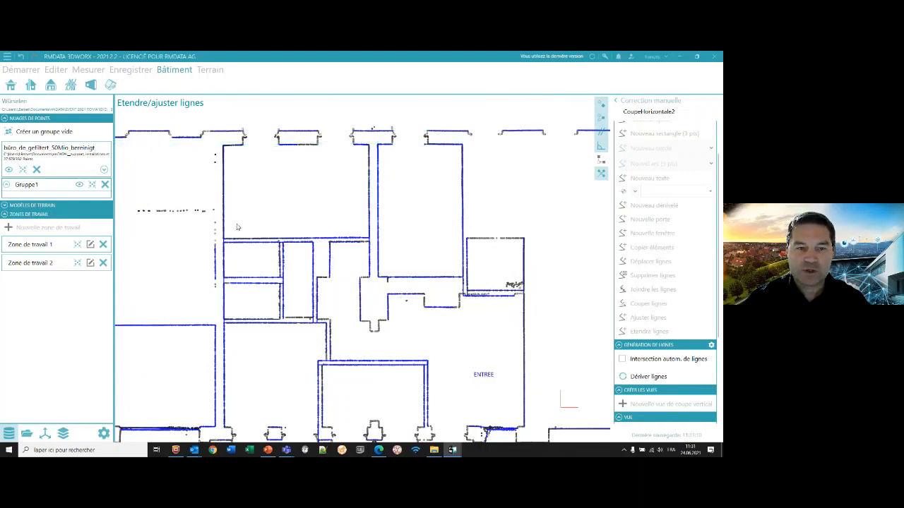
pyautogui.moveTo(179, 262); pyautogui.dragTo(383, 257, button='middle')
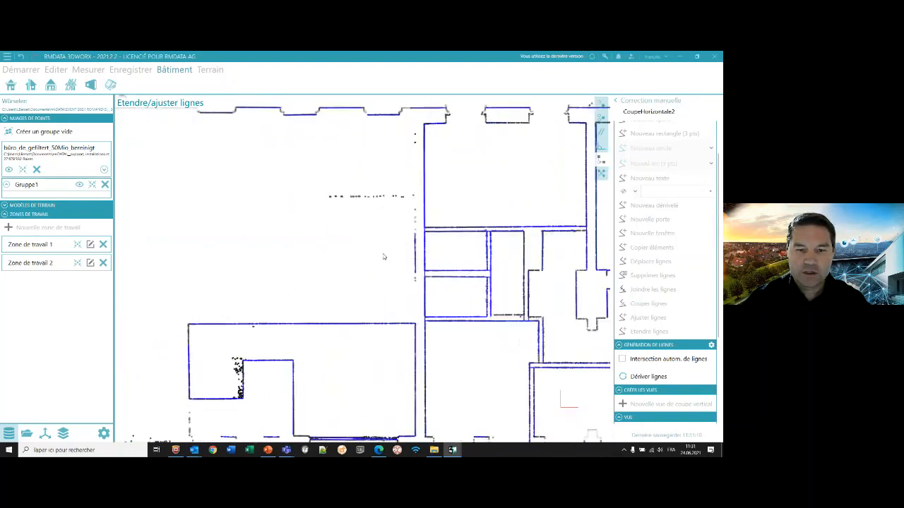
pyautogui.click(415, 332)
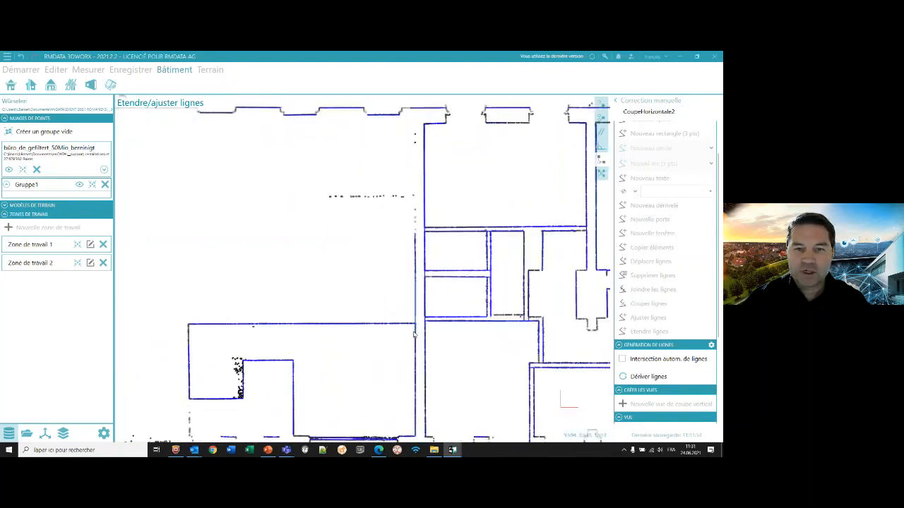
pyautogui.click(188, 353)
pyautogui.moveTo(244, 206); pyautogui.dragTo(262, 257, button='middle')
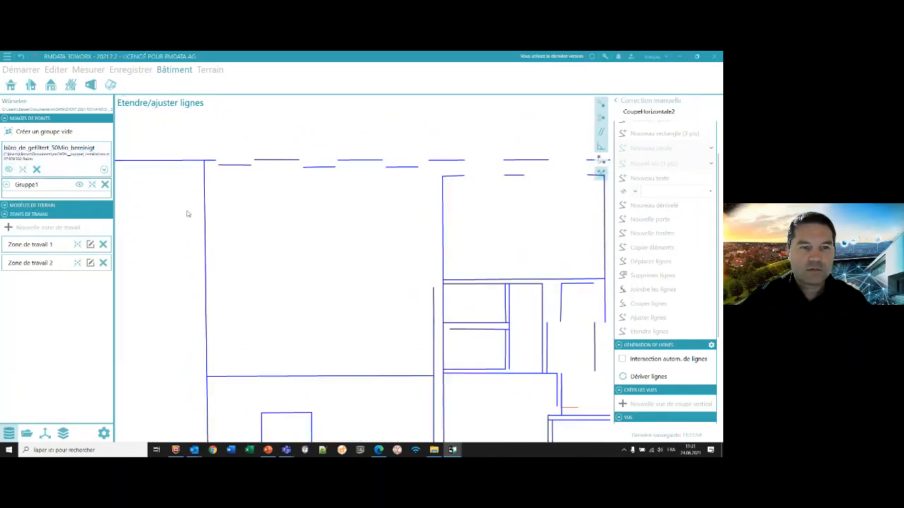
# - Check at close range how the extended wall line meets the façade line, without and with the point cloud
pyautogui.scroll(4, 190, 160)
pyautogui.scroll(-4, 363, 236)
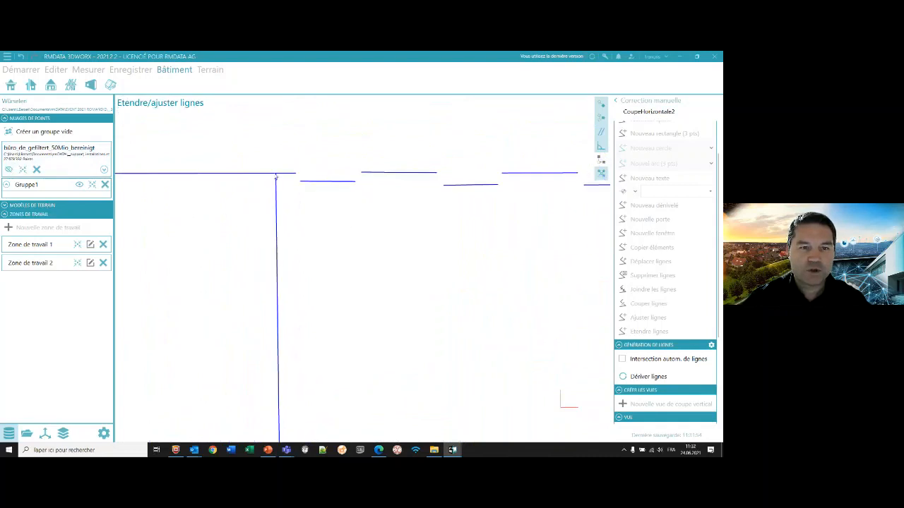
pyautogui.scroll(-3, 381, 258)
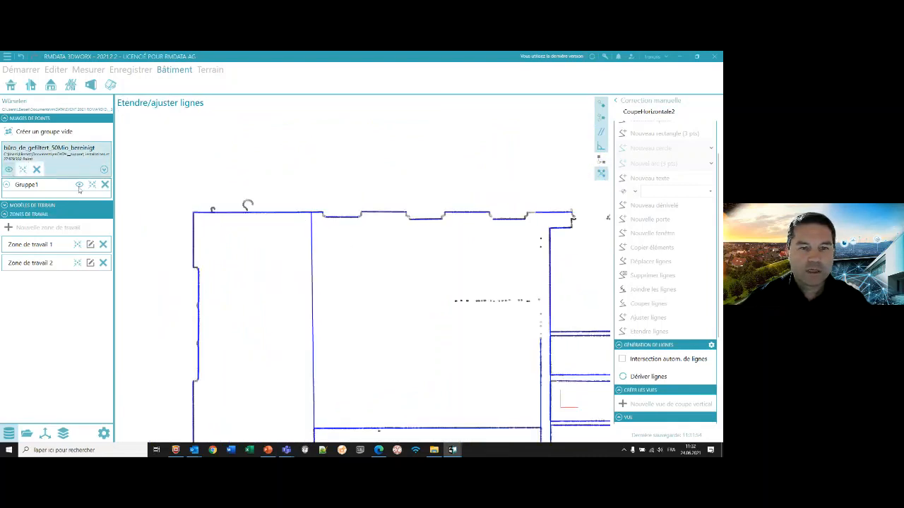
pyautogui.scroll(2, 648, 240)
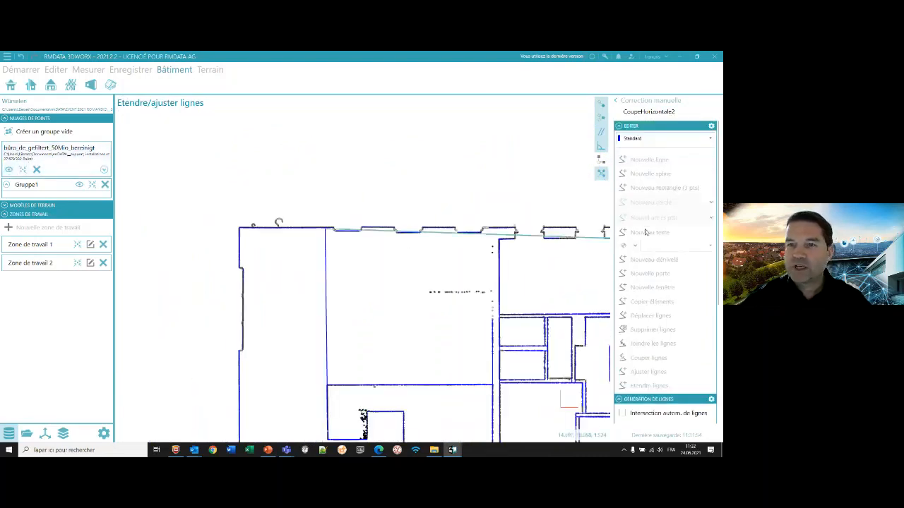
pyautogui.scroll(1, 583, 179)
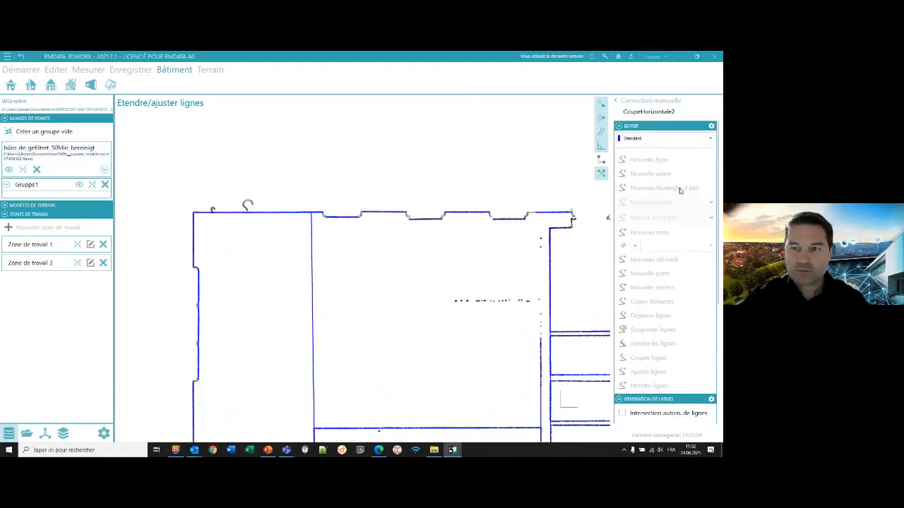
# - Try drawing a new line along the upper façade from the end of the short façade segment, using the Prolongation/Perpendiculaire snap
pyautogui.press('Escape')
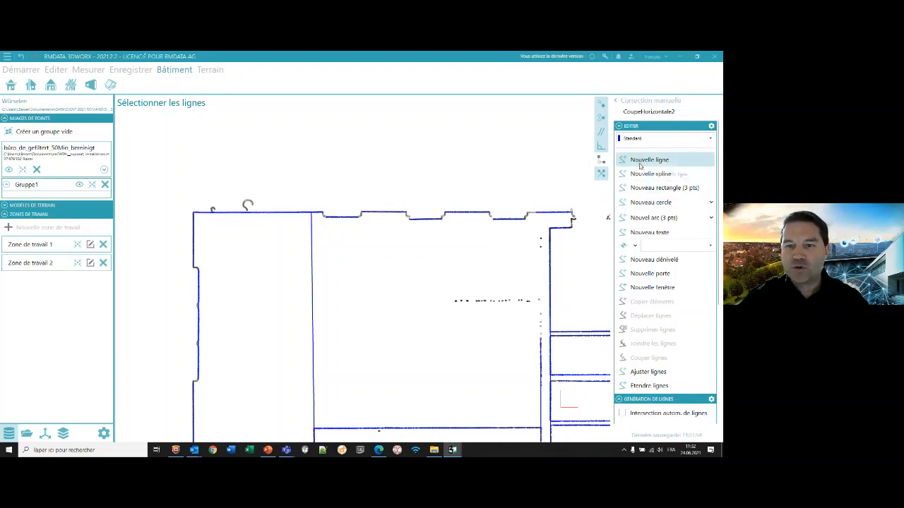
pyautogui.click(538, 216)
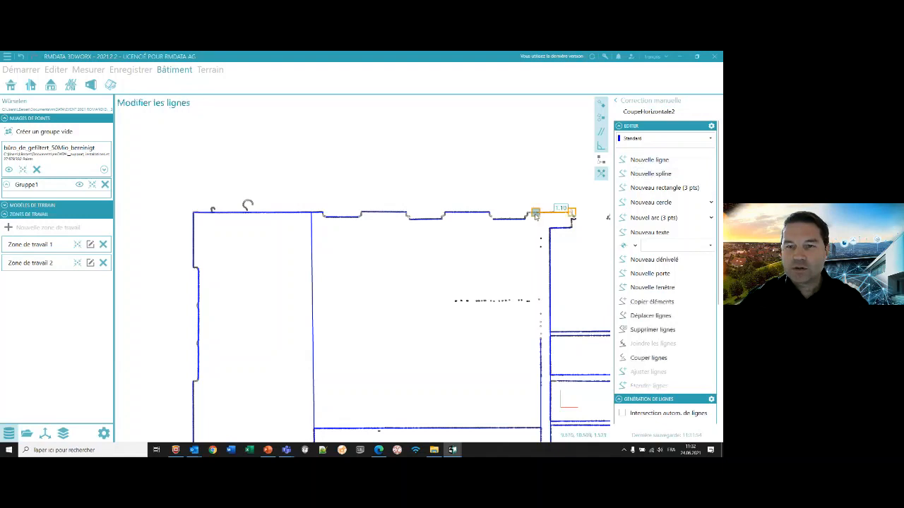
pyautogui.moveTo(529, 212)
pyautogui.mouseDown()
pyautogui.moveTo(486, 196)
pyautogui.moveTo(460, 209)
pyautogui.moveTo(139, 212)
pyautogui.moveTo(304, 212)
pyautogui.moveTo(417, 137)
pyautogui.moveTo(466, 156)
pyautogui.moveTo(470, 196)
pyautogui.moveTo(511, 200)
pyautogui.moveTo(515, 228)
pyautogui.moveTo(517, 205)
pyautogui.mouseUp()
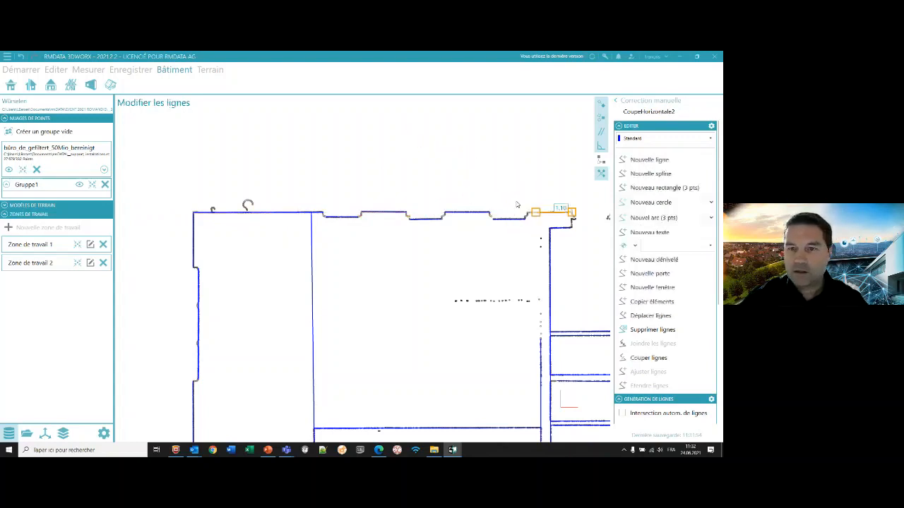
pyautogui.click(639, 173)
pyautogui.press('Escape')
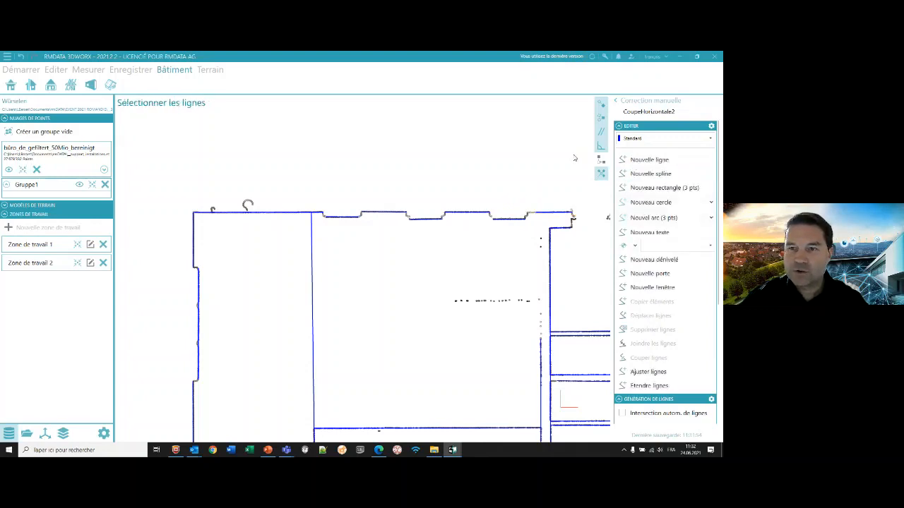
pyautogui.click(642, 159)
pyautogui.click(539, 214)
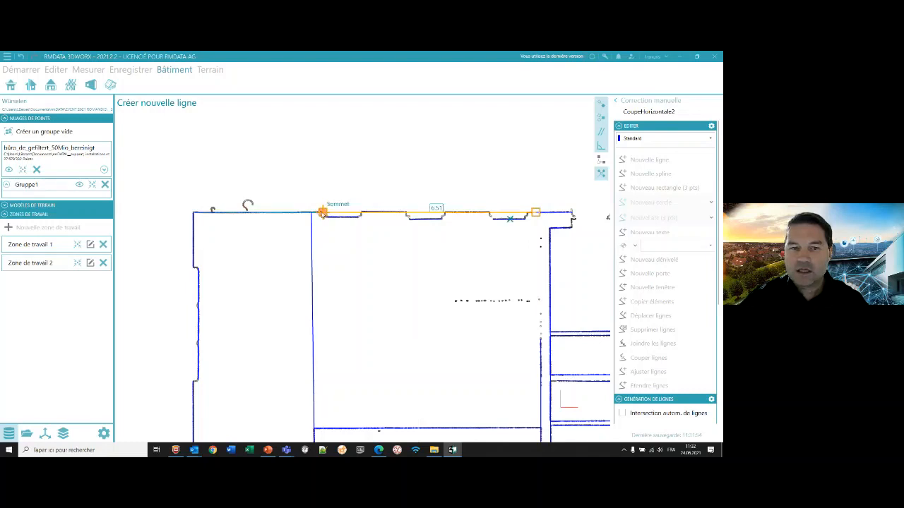
pyautogui.click(400, 215)
pyautogui.press('Escape')
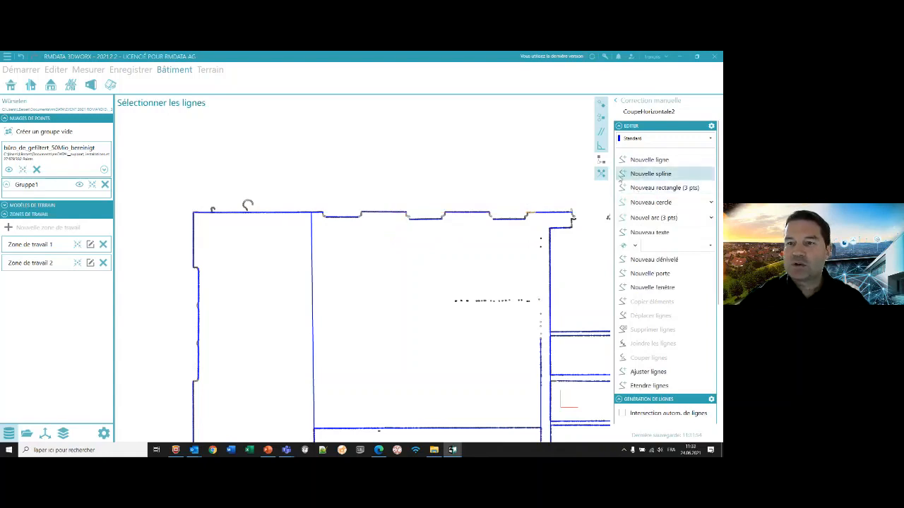
# - Look over the horizontal section from the upper façade recesses to the rooms and the lower façade
pyautogui.moveTo(537, 156); pyautogui.dragTo(533, 169, button='middle')
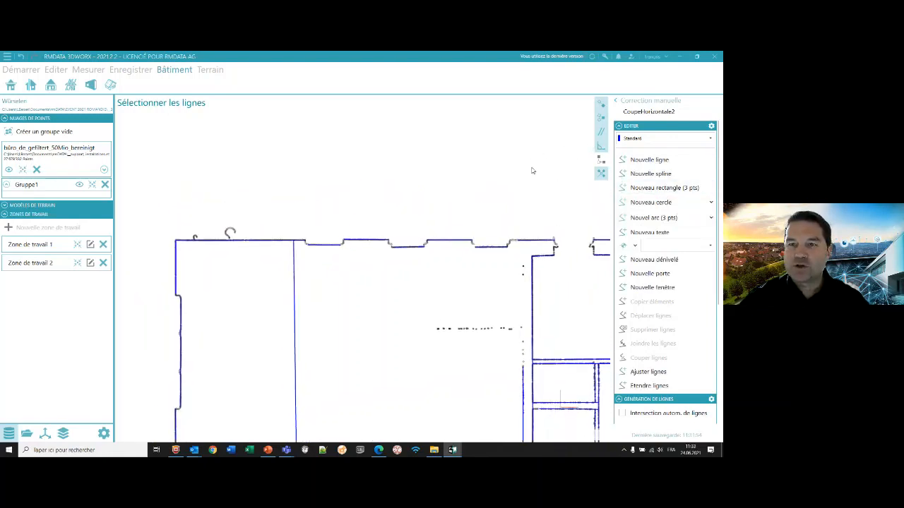
pyautogui.scroll(1, 556, 138)
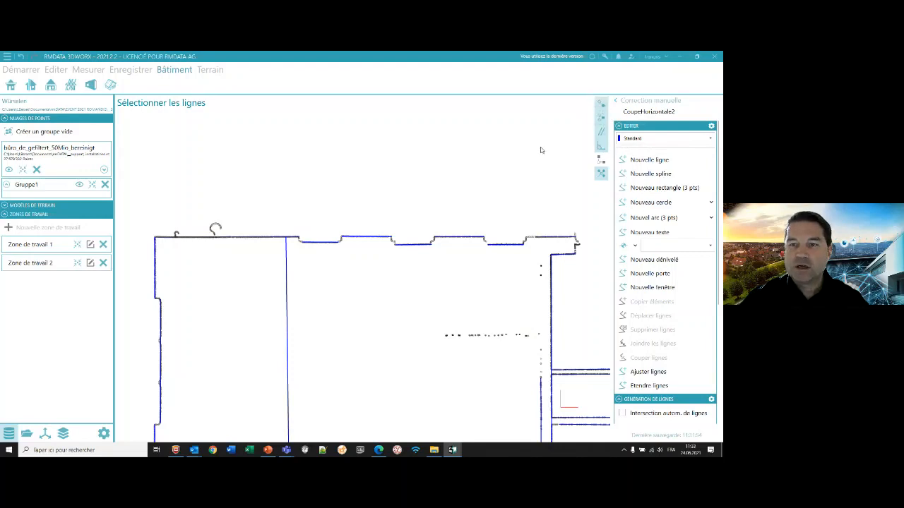
pyautogui.scroll(-3, 491, 164)
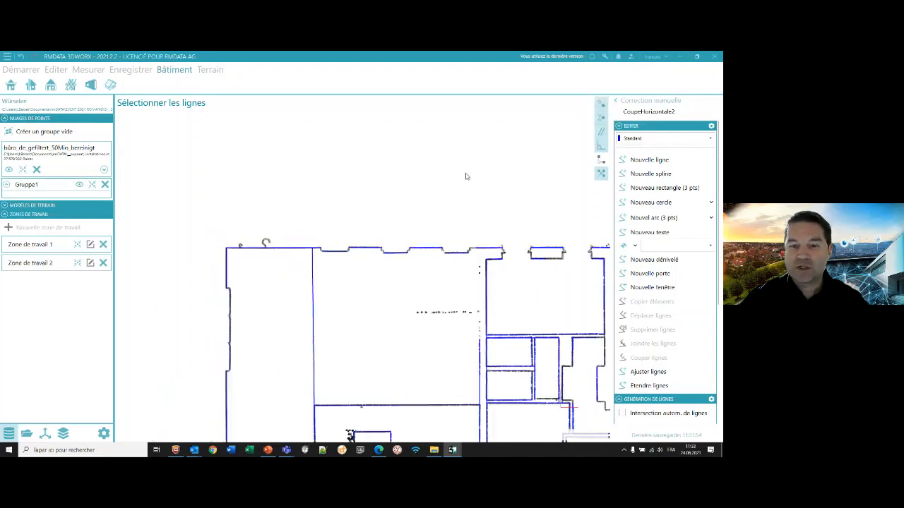
pyautogui.moveTo(411, 283); pyautogui.dragTo(370, 245, button='middle')
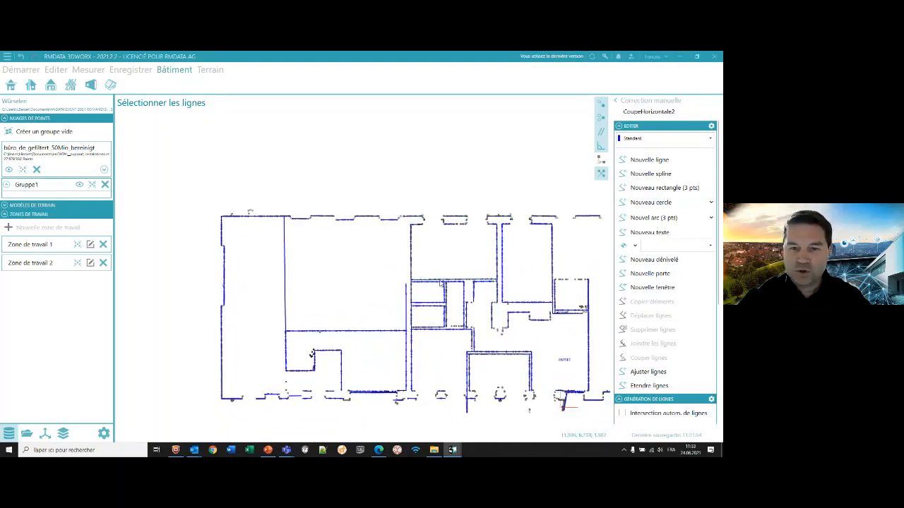
pyautogui.moveTo(458, 262); pyautogui.dragTo(419, 224, button='middle')
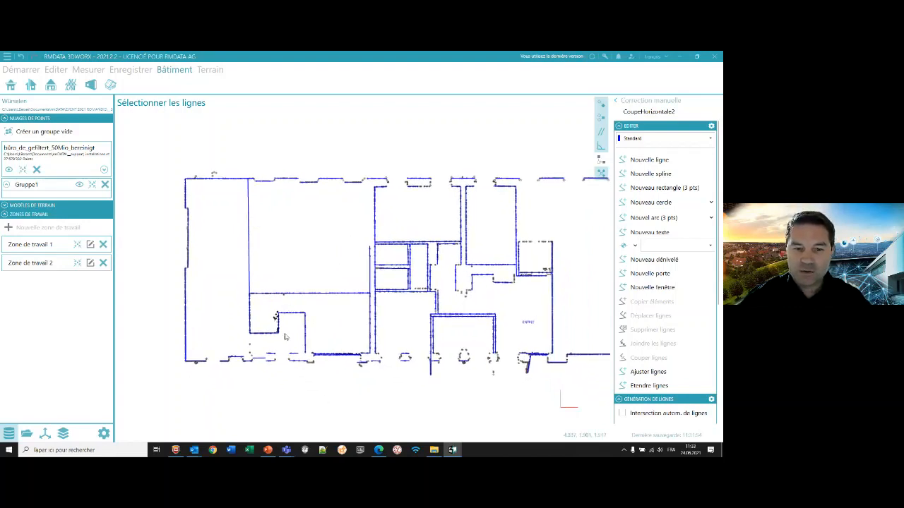
pyautogui.scroll(2, 333, 367)
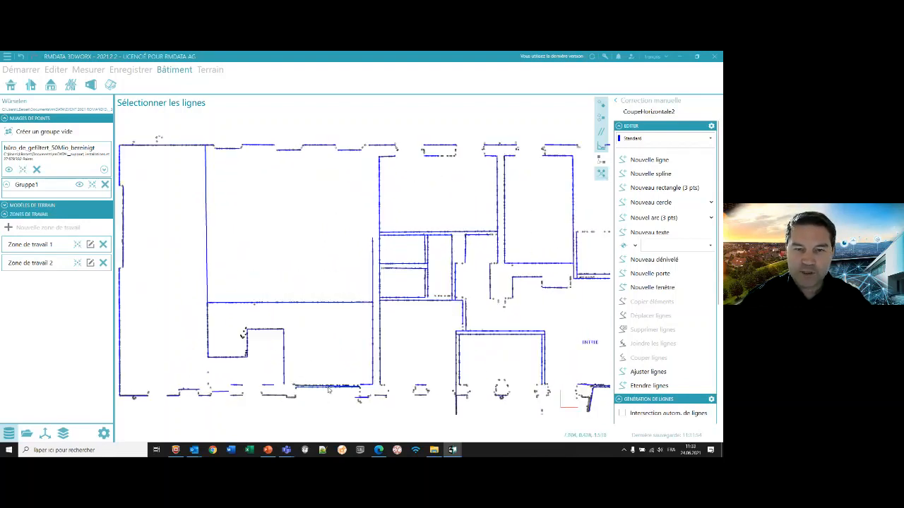
pyautogui.scroll(-2, 341, 303)
pyautogui.scroll(-1, 338, 279)
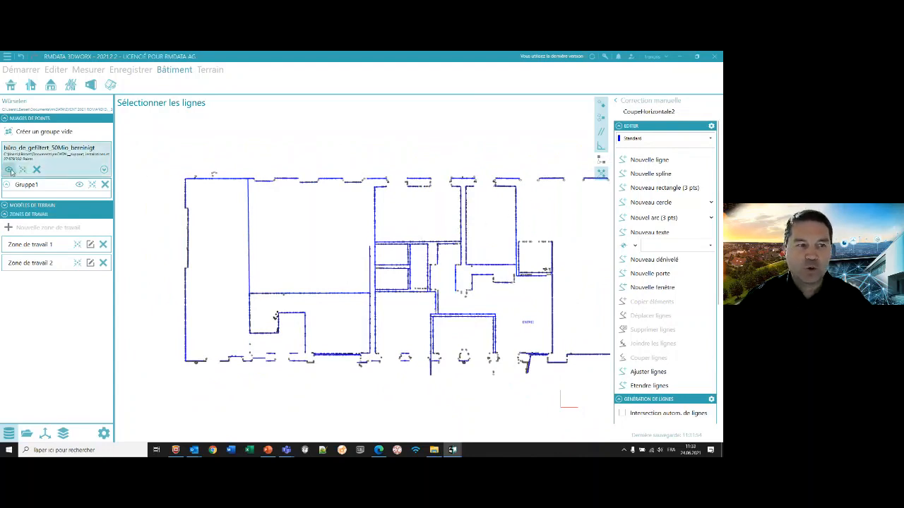
# - Leave manual correction, open the section's export settings and enable Exporter orthophoto
pyautogui.click(616, 103)
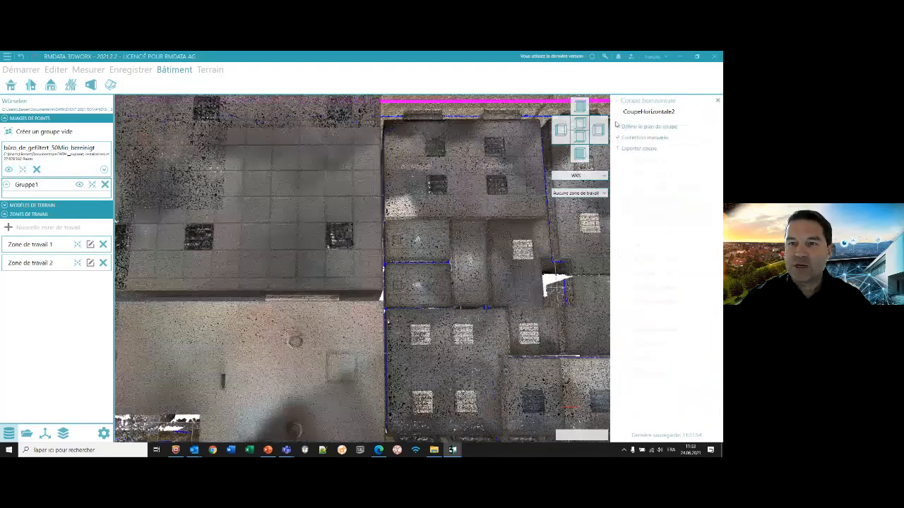
pyautogui.click(639, 150)
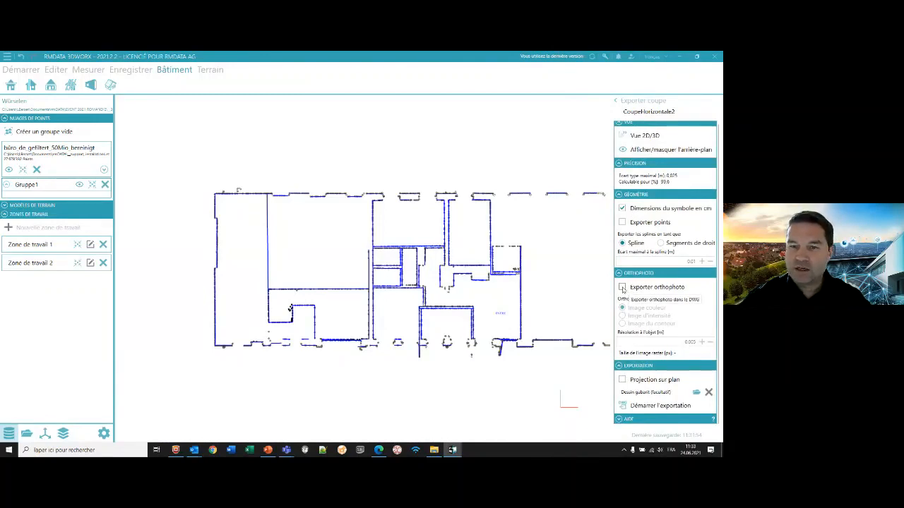
pyautogui.click(621, 287)
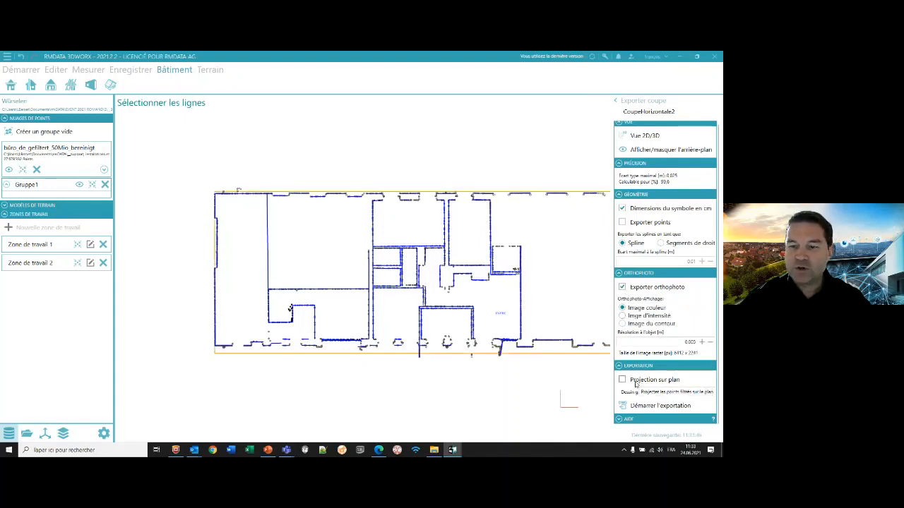
# - Return to the section's manual correction and show it in 3D with the point cloud background visible
pyautogui.click(616, 103)
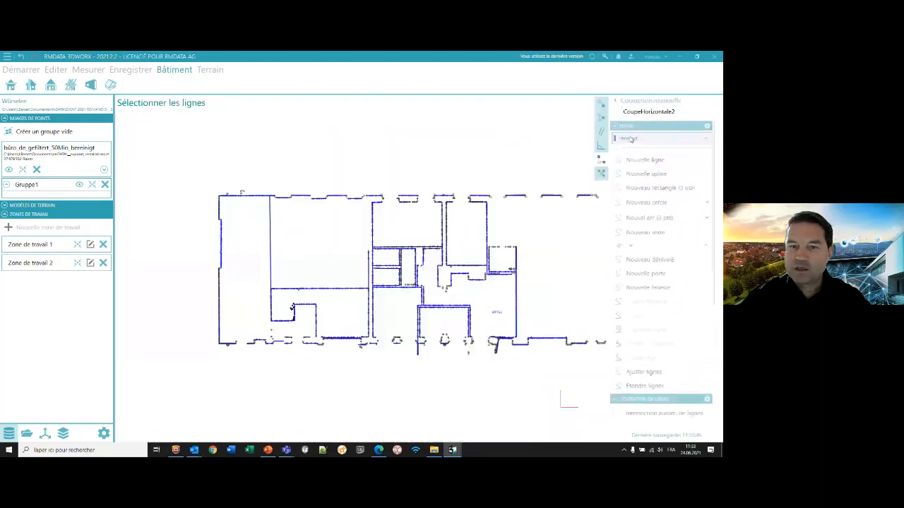
pyautogui.scroll(-2, 626, 351)
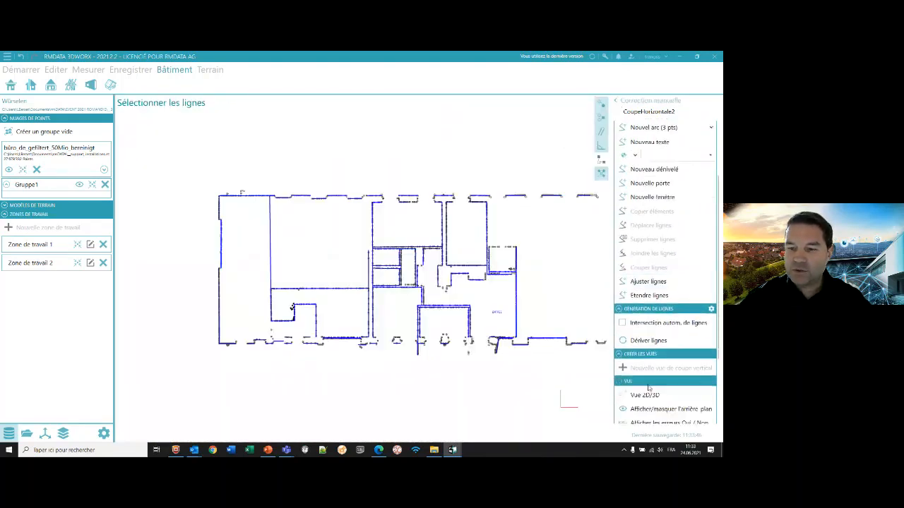
pyautogui.scroll(-2, 638, 356)
pyautogui.click(645, 395)
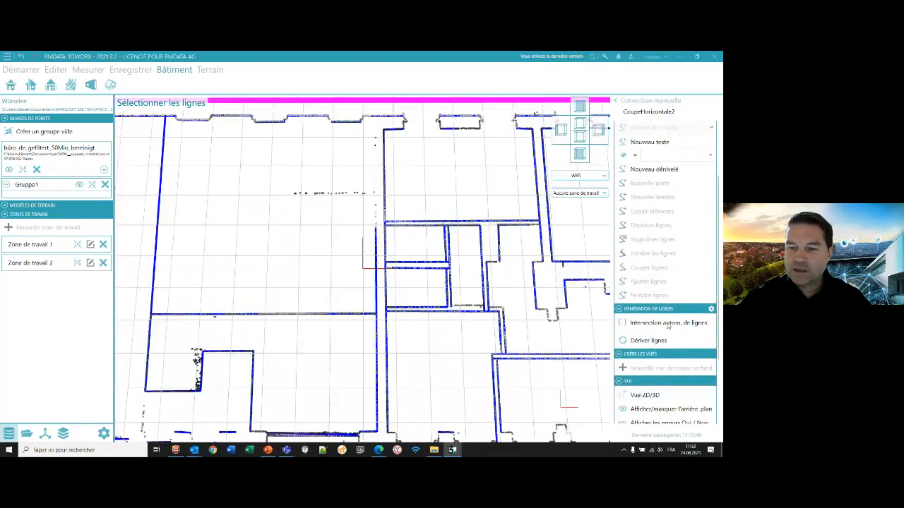
pyautogui.scroll(-1, 639, 396)
pyautogui.click(639, 396)
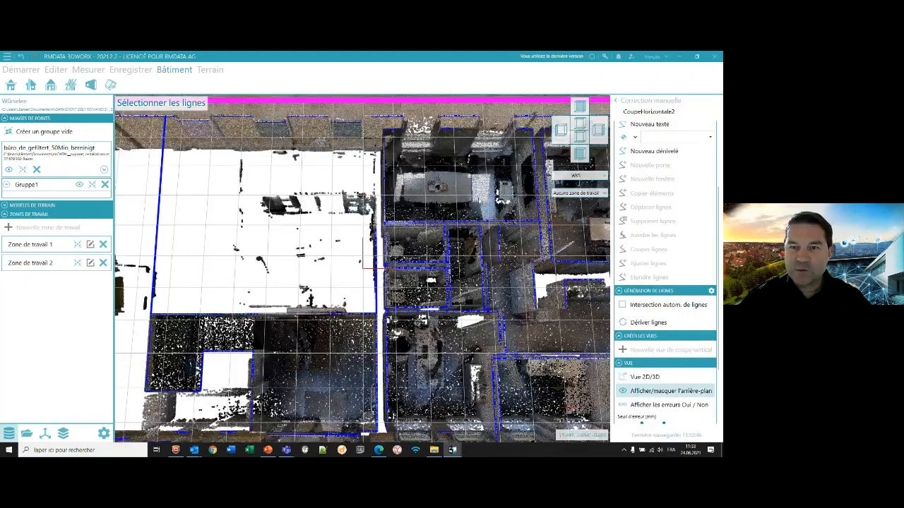
# - Raise the section plane to the head of the façade windows, setting it to 2.01
pyautogui.scroll(-2, 487, 176)
pyautogui.moveTo(487, 176); pyautogui.dragTo(446, 184, button='middle')
pyautogui.scroll(2, 446, 184)
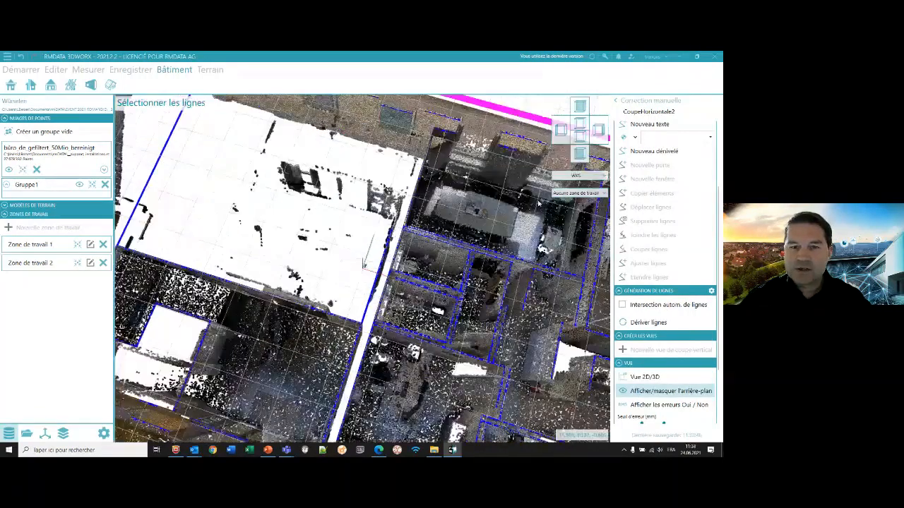
pyautogui.scroll(-2, 362, 264)
pyautogui.scroll(3, 366, 193)
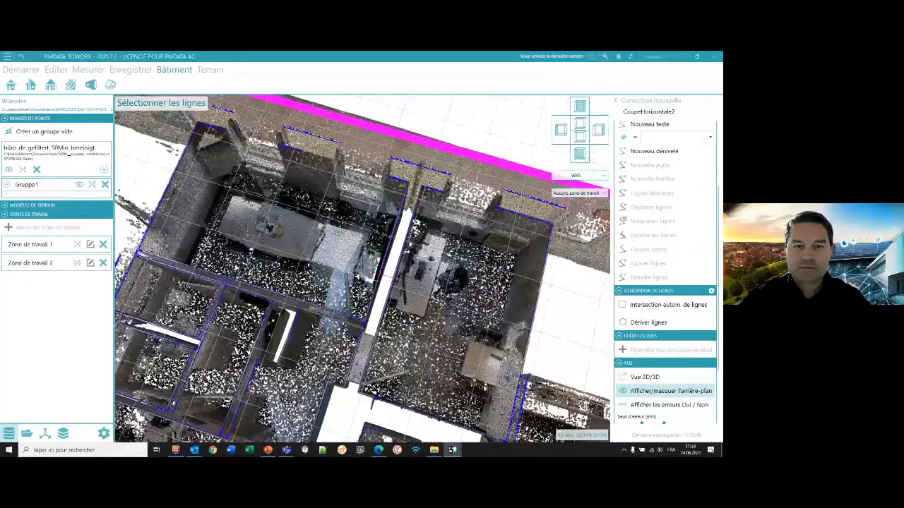
pyautogui.moveTo(366, 193); pyautogui.dragTo(402, 180, button='middle')
pyautogui.scroll(-3, 678, 346)
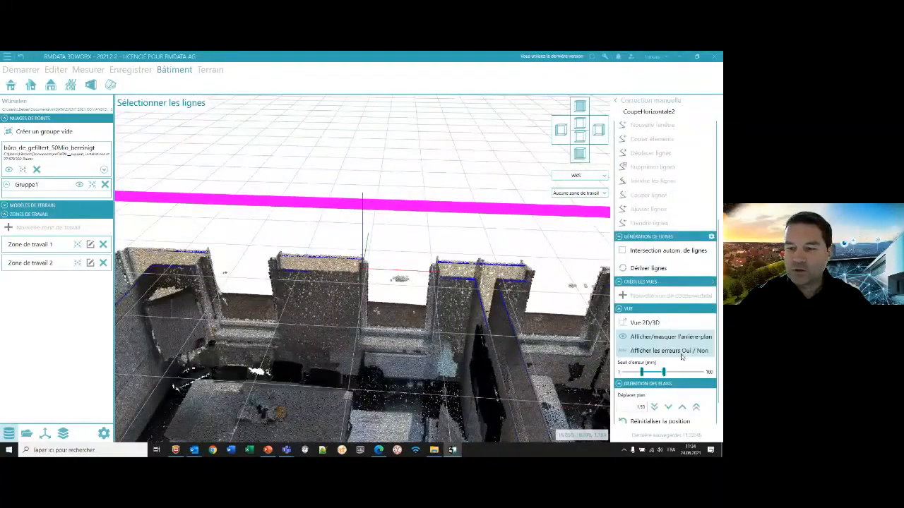
pyautogui.click(695, 372)
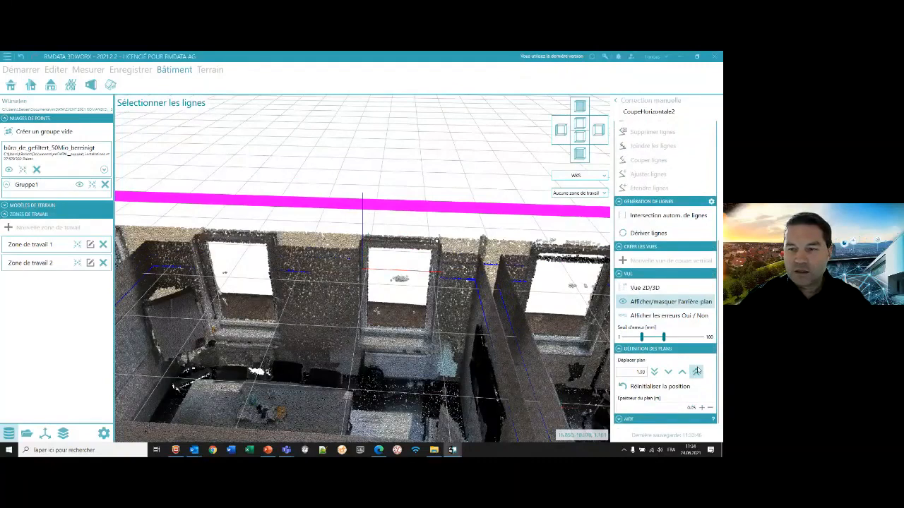
pyautogui.click(695, 372)
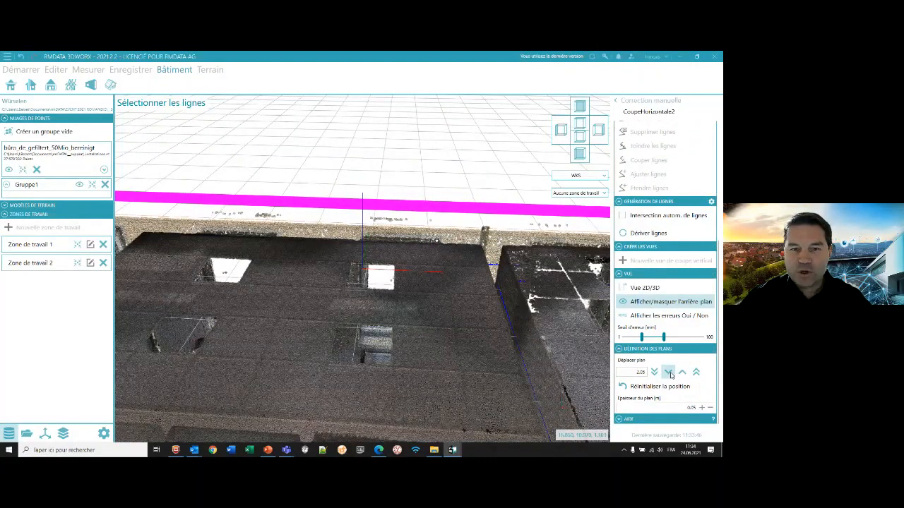
pyautogui.click(668, 372)
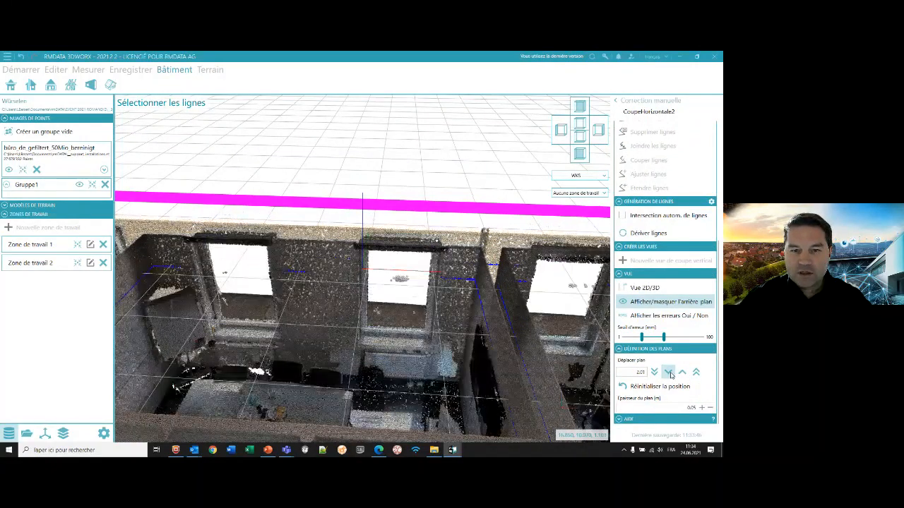
# - Measure the height of the middle façade window from its sill to its head in the point cloud
pyautogui.click(87, 69)
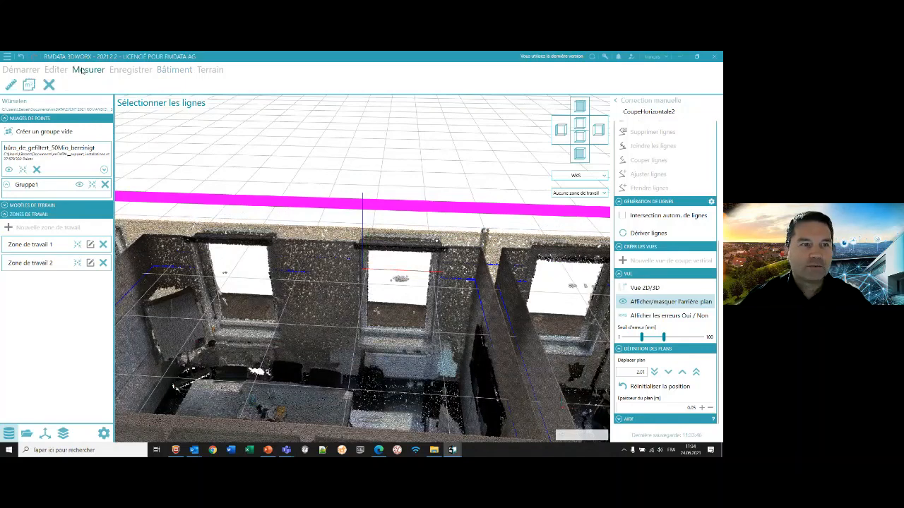
pyautogui.click(10, 84)
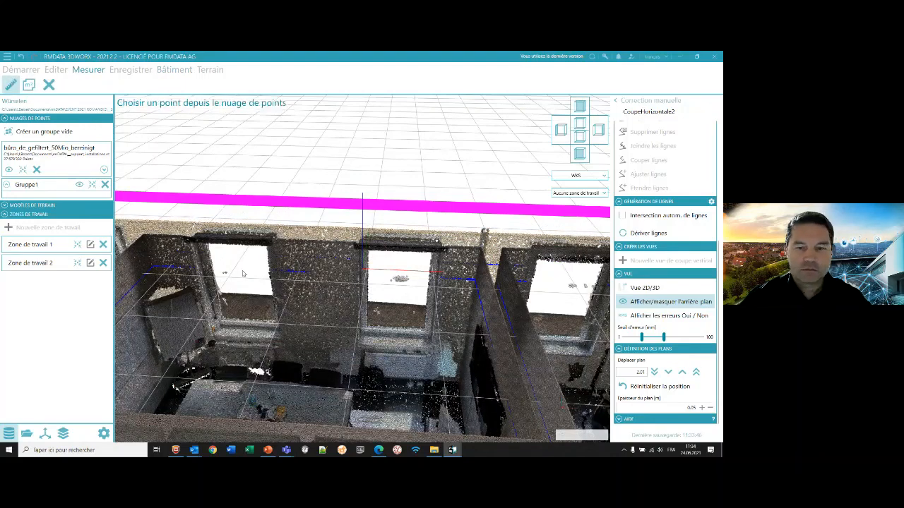
pyautogui.click(425, 331)
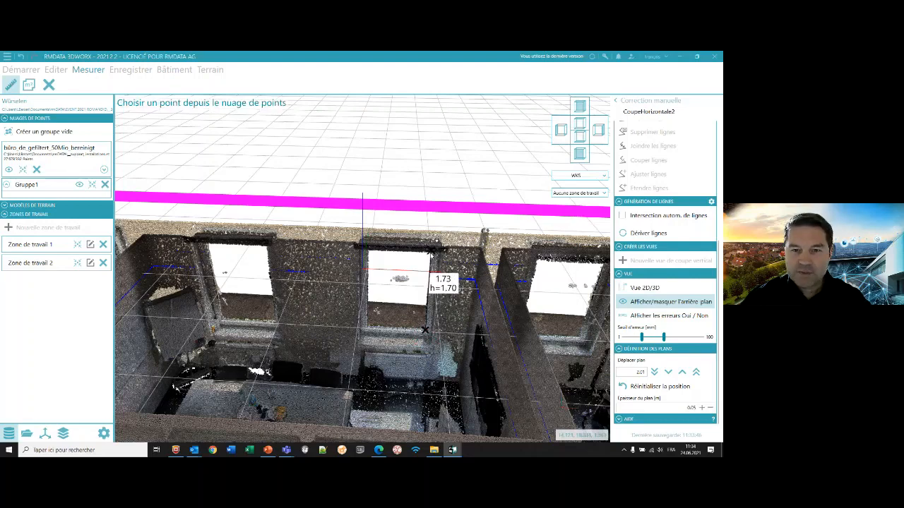
pyautogui.press('Escape')
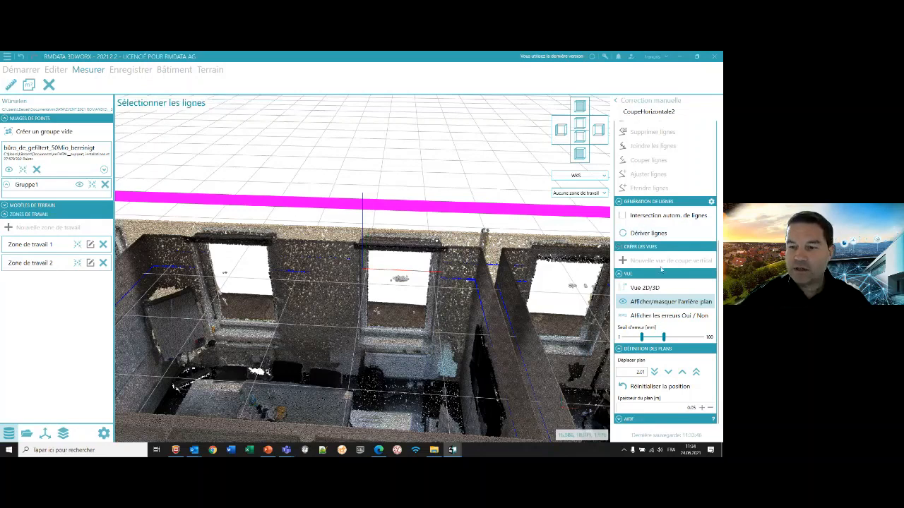
# - Lower the section plane of CoupeHorizontale2 stepwise from the window heads to below the façade window sills
pyautogui.click(668, 372)
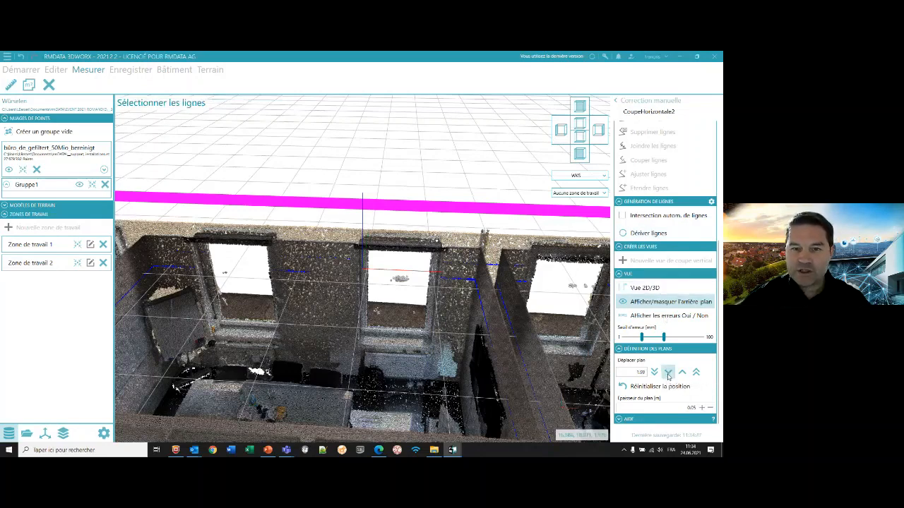
pyautogui.click(668, 372)
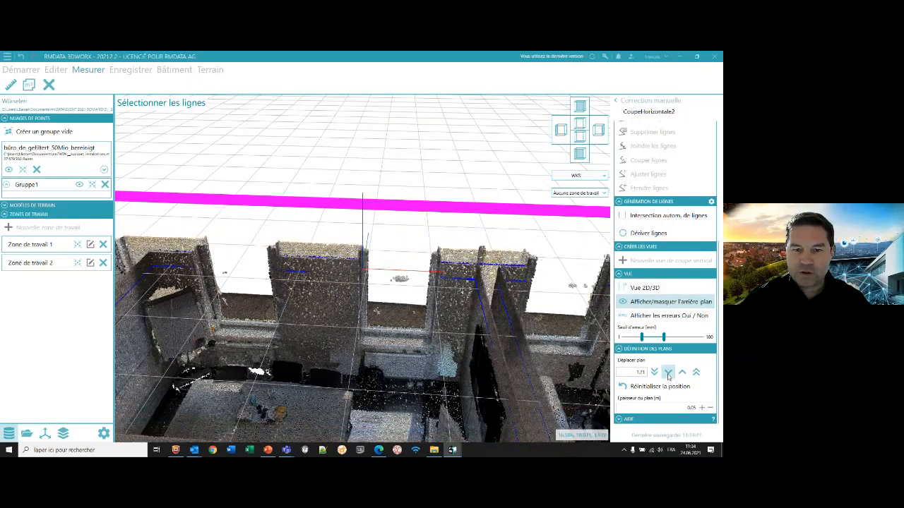
pyautogui.click(668, 373)
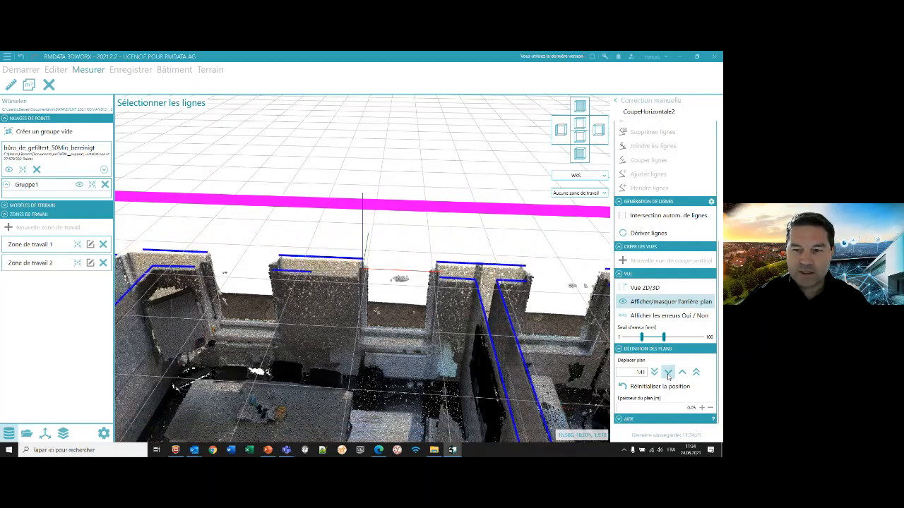
pyautogui.click(667, 373)
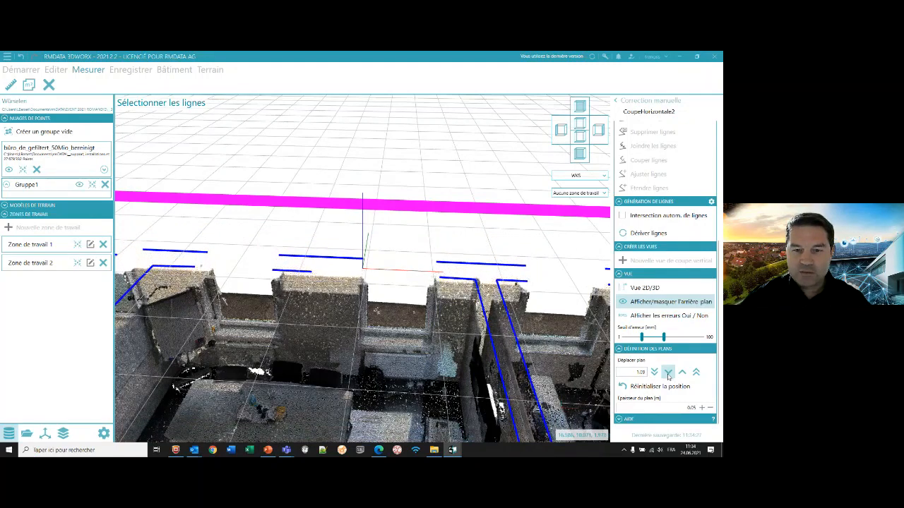
pyautogui.click(667, 373)
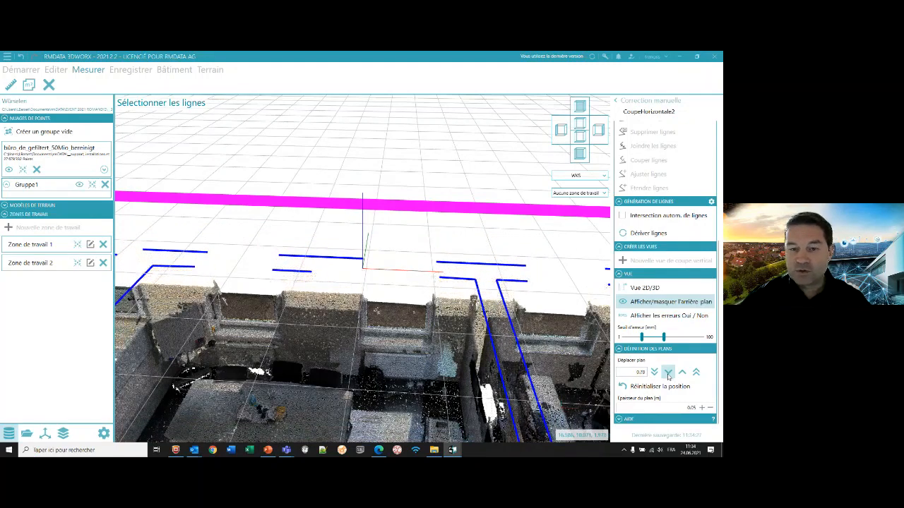
pyautogui.click(667, 373)
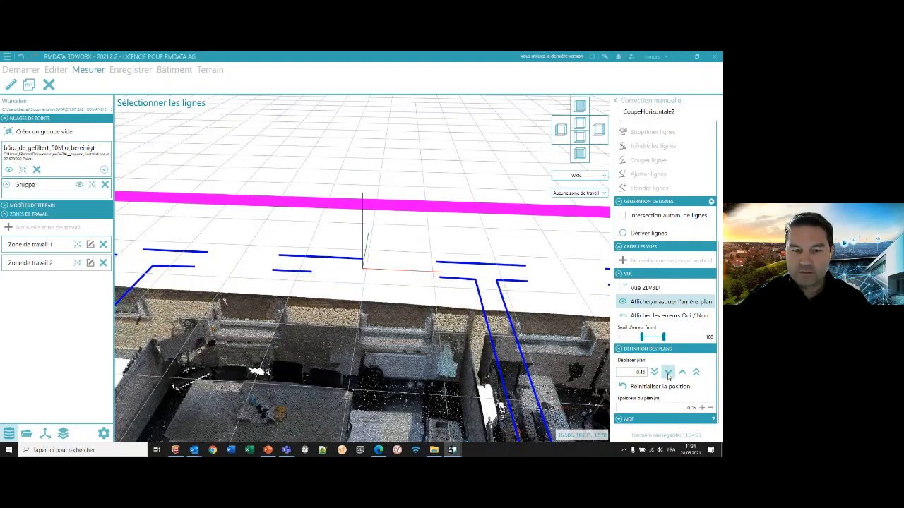
pyautogui.click(668, 372)
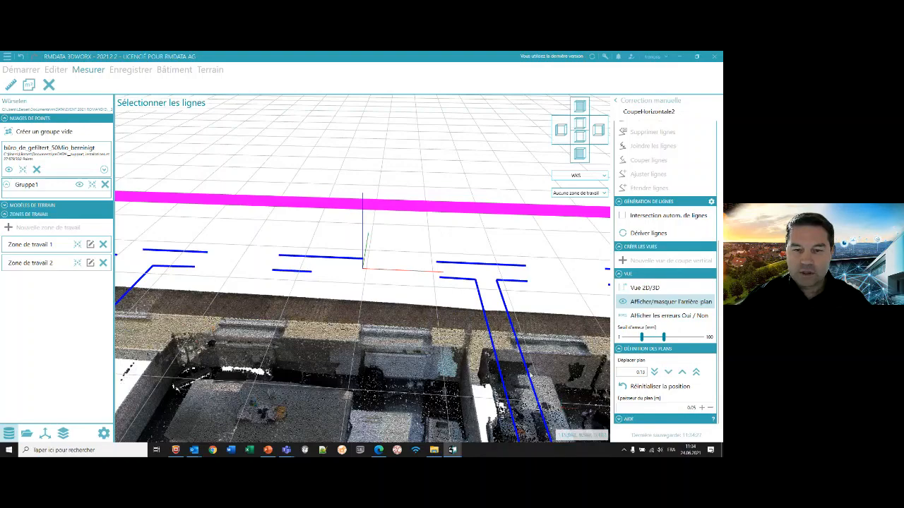
pyautogui.moveTo(487, 339); pyautogui.dragTo(423, 297, button='middle')
pyautogui.scroll(5, 666, 211)
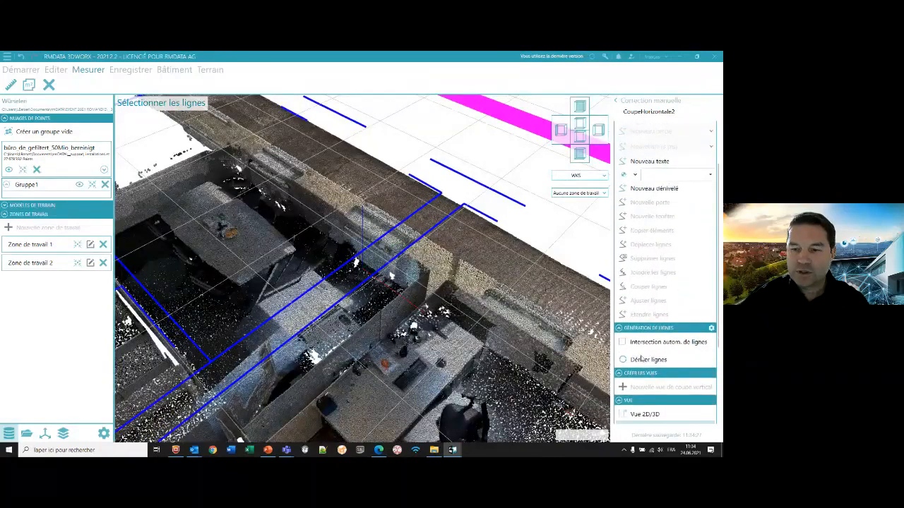
# - In the 2D view, add a window 1.16 wide and 1.70 high at the middle façade opening, with its opening direction outward
pyautogui.click(644, 414)
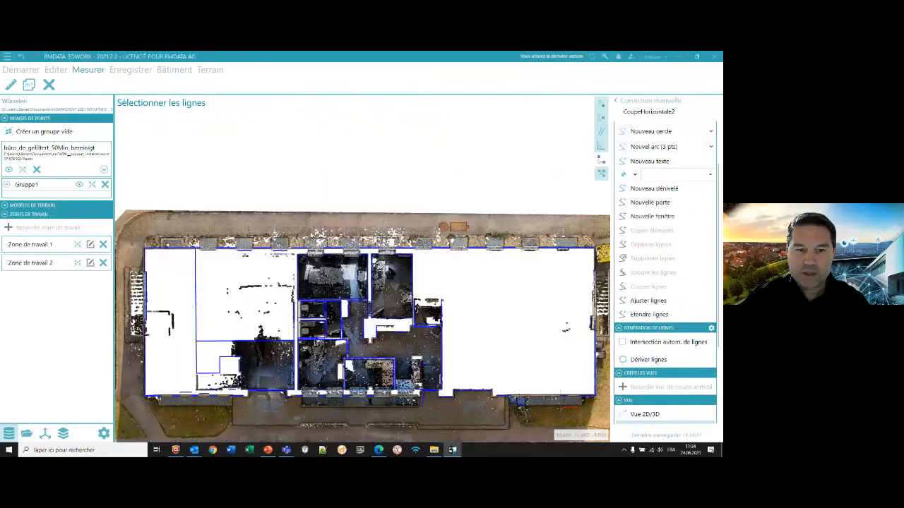
pyautogui.scroll(5, 344, 244)
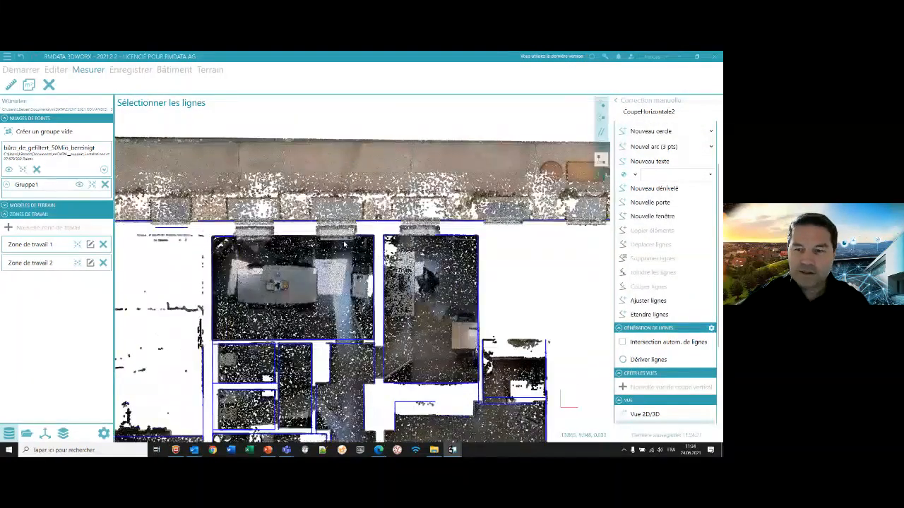
pyautogui.scroll(1, 344, 243)
pyautogui.click(652, 216)
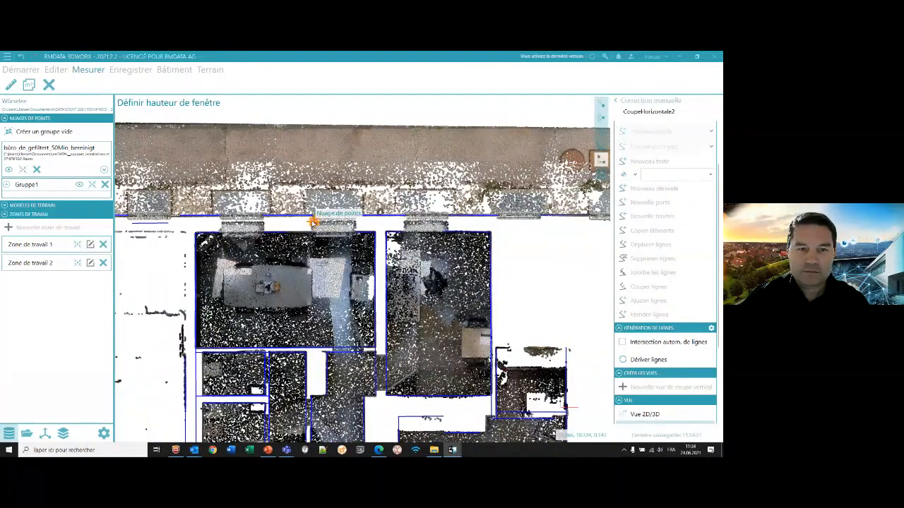
pyautogui.click(333, 182)
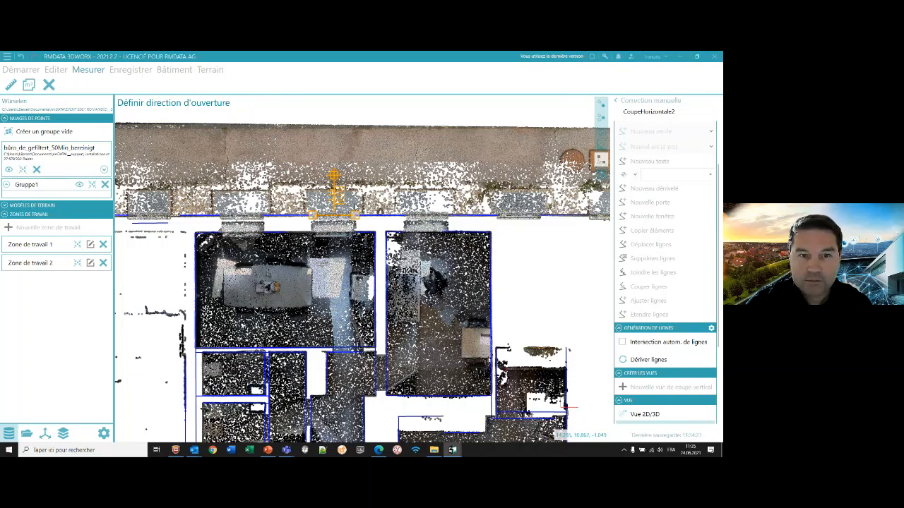
pyautogui.click(335, 176)
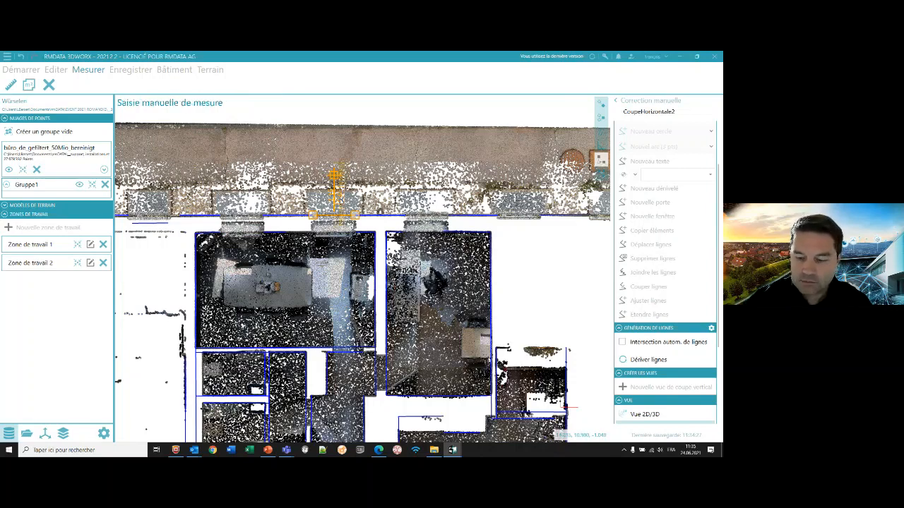
pyautogui.press('Return')
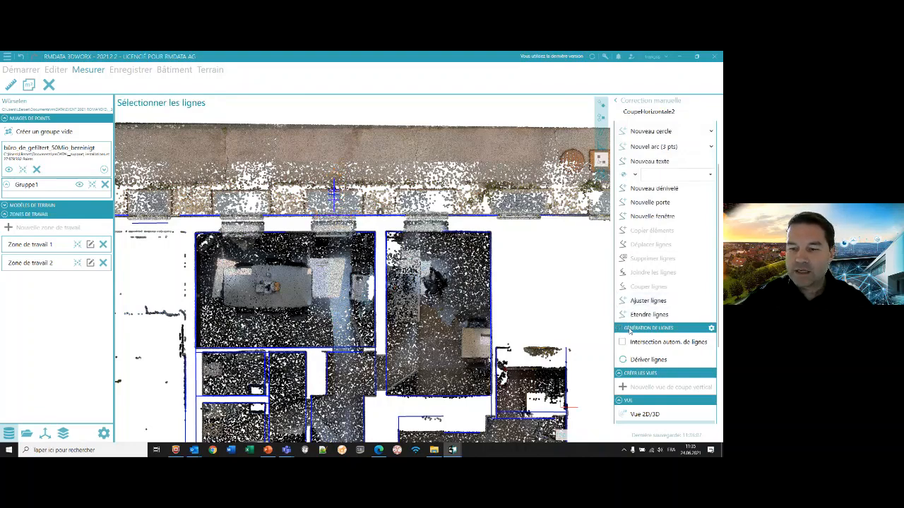
# - Return to the 3D view, reset the section plane to its original position and inspect the new window symbol on the façade
pyautogui.click(642, 414)
pyautogui.moveTo(388, 248); pyautogui.dragTo(417, 220, button='middle')
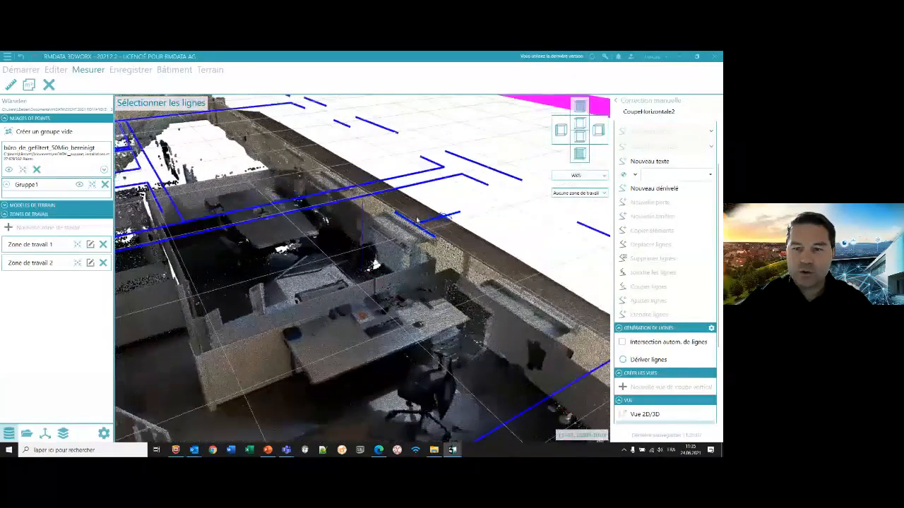
pyautogui.scroll(2, 416, 220)
pyautogui.scroll(-3, 664, 339)
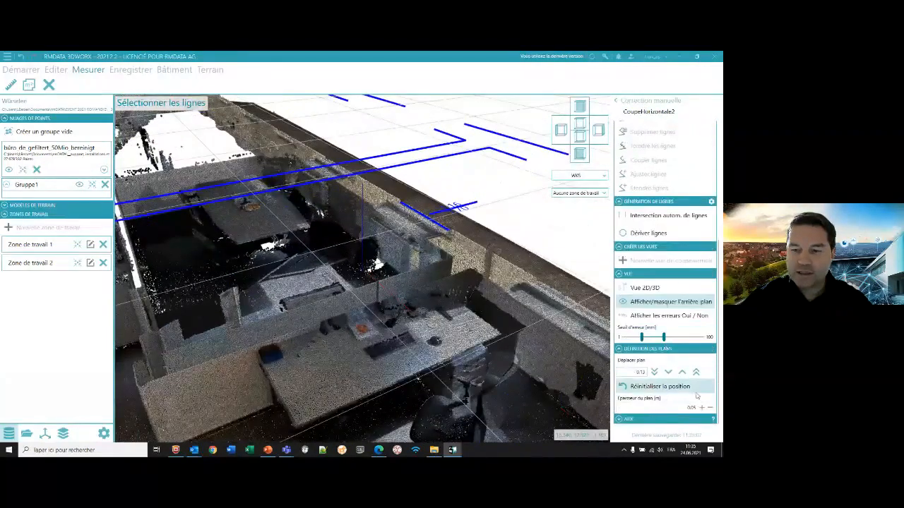
pyautogui.click(655, 386)
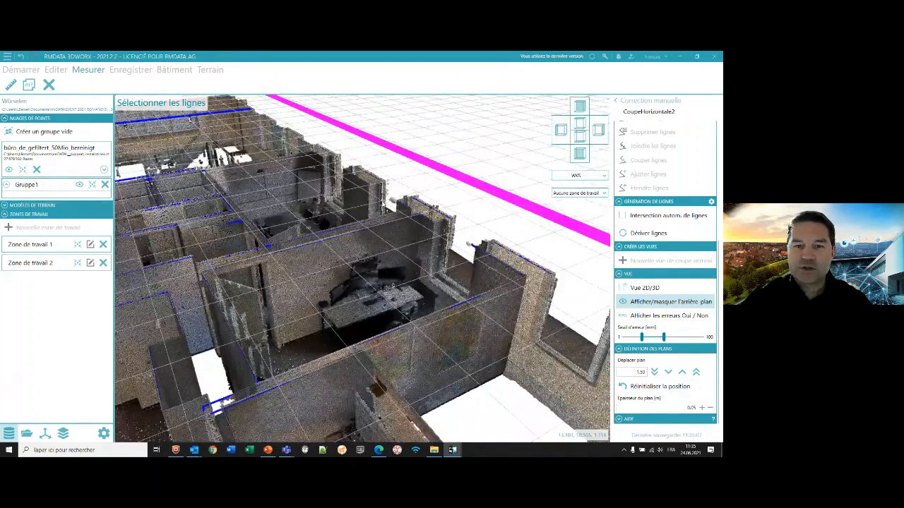
pyautogui.moveTo(383, 204); pyautogui.dragTo(218, 266, button='middle')
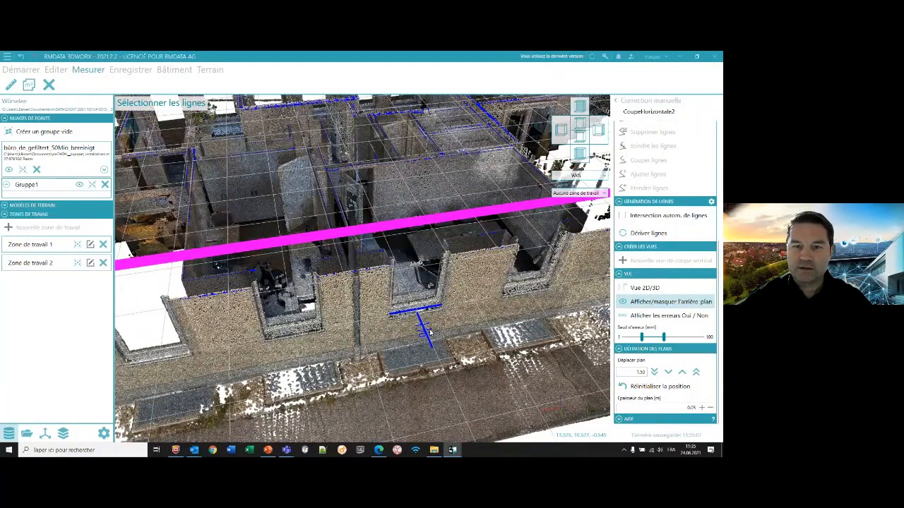
pyautogui.moveTo(318, 210); pyautogui.dragTo(415, 300, button='middle')
pyautogui.scroll(5, 661, 163)
pyautogui.scroll(1, 672, 284)
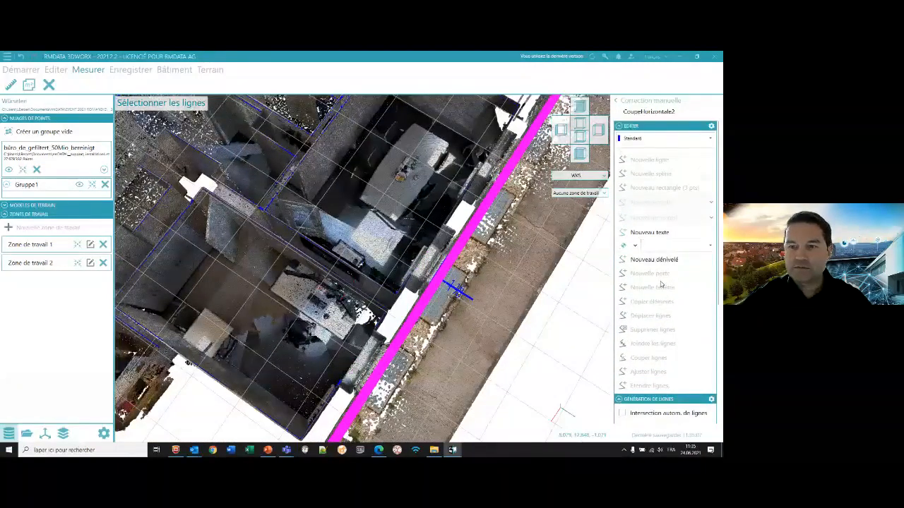
# - Place an elevation mark on the floor of the room beside the façade and hide the point cloud
pyautogui.click(654, 259)
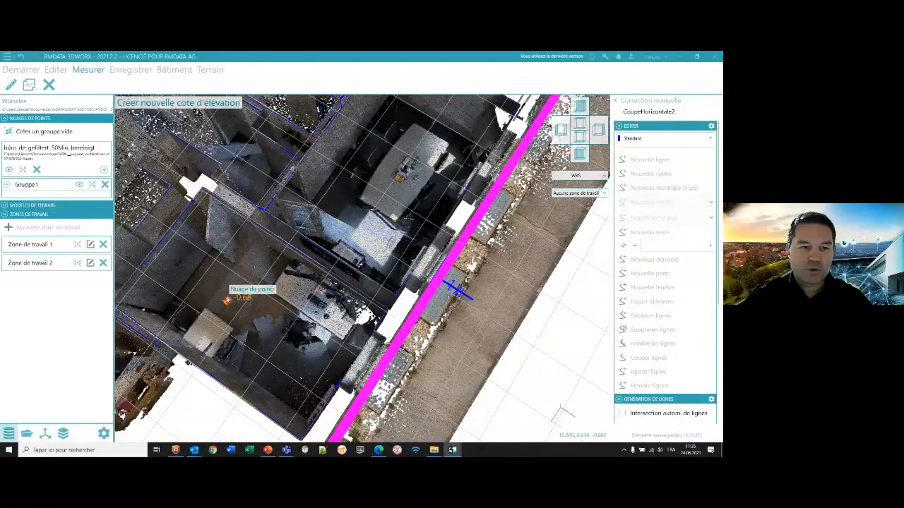
pyautogui.press('Escape')
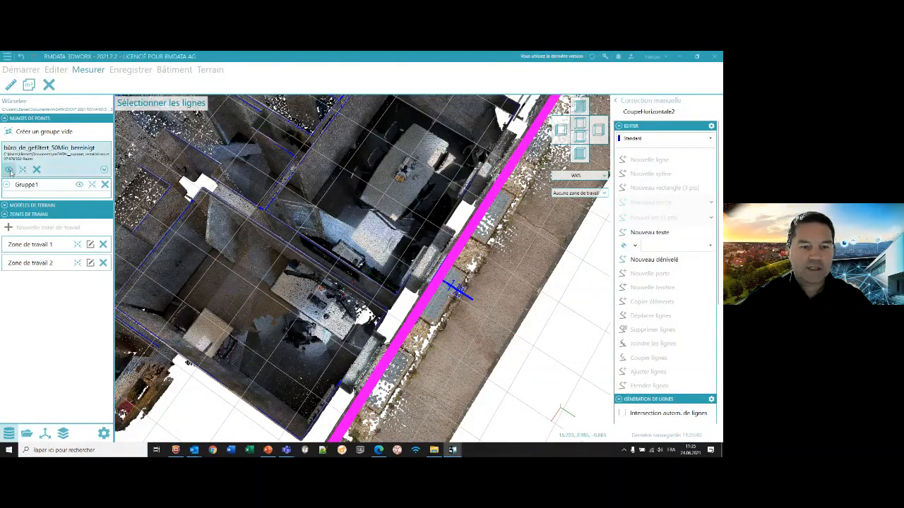
pyautogui.click(9, 171)
# - Set the room floor's elevation mark to 0
pyautogui.click(225, 297)
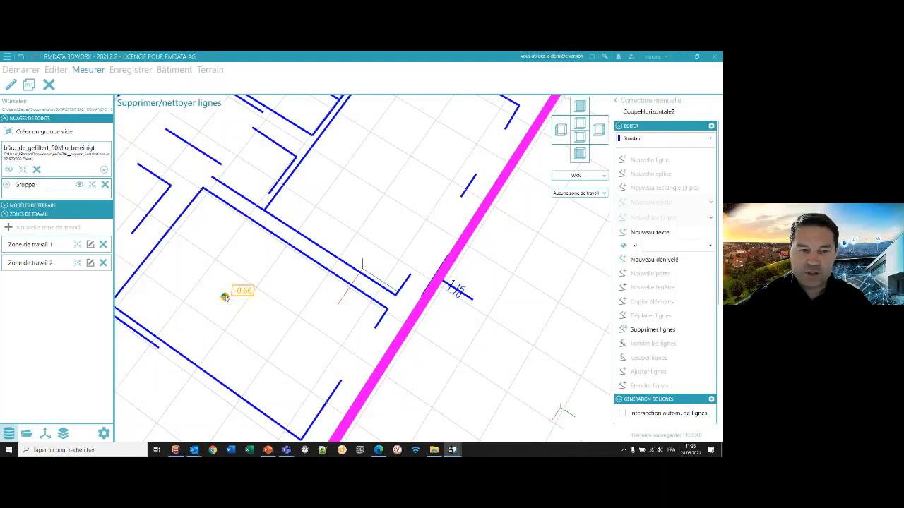
pyautogui.write('0')
pyautogui.press('Return')
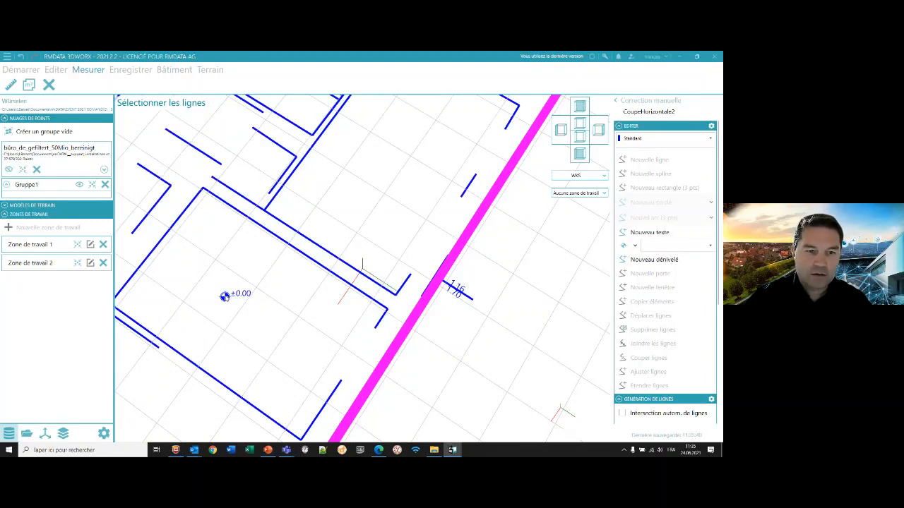
# - Change the room floor's elevation mark to 100
pyautogui.click(224, 297)
pyautogui.write('100')
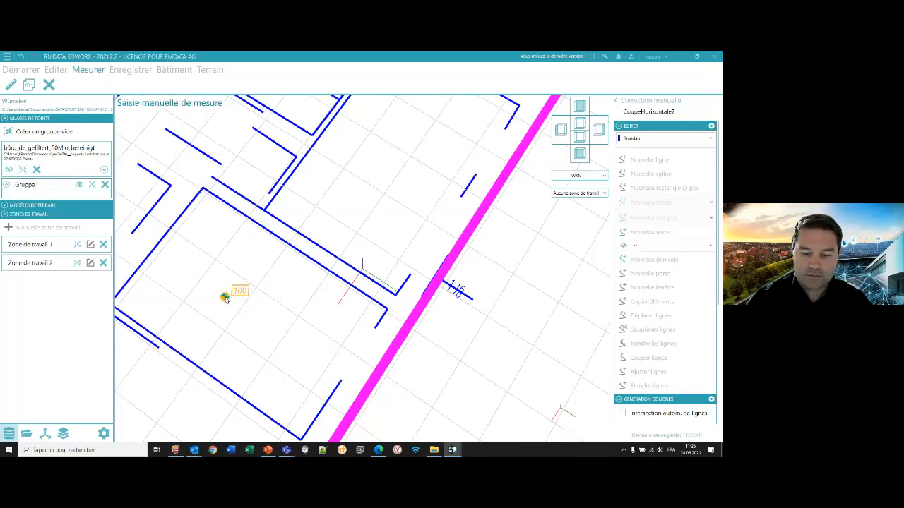
pyautogui.press('Return')
pyautogui.scroll(-2, 271, 290)
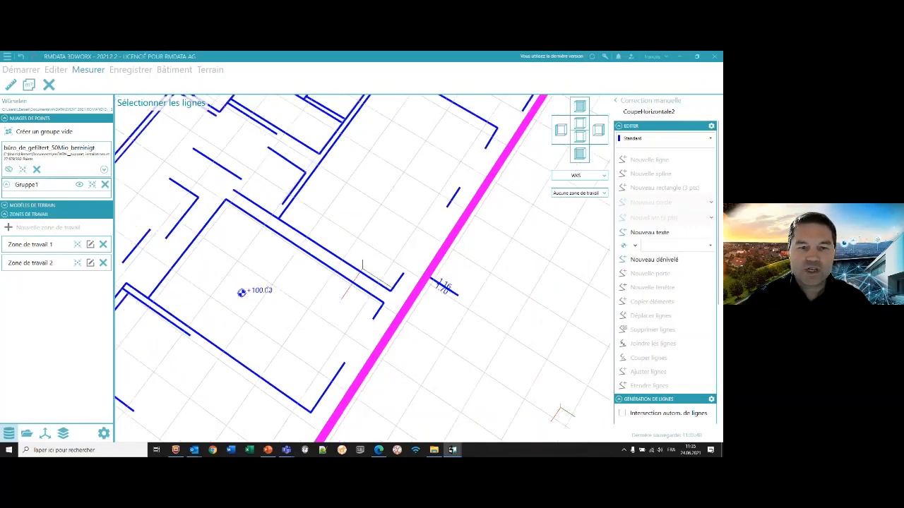
pyautogui.moveTo(262, 306); pyautogui.dragTo(262, 325, button='middle')
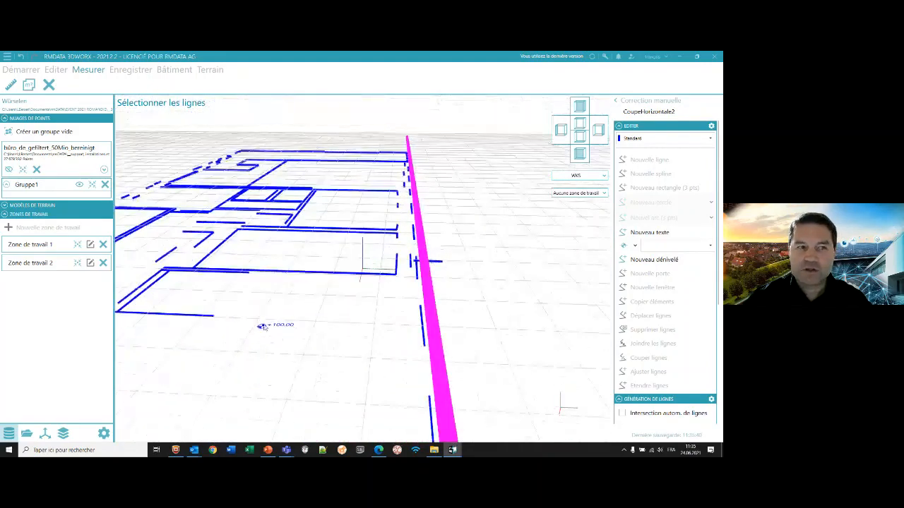
# - Show the point cloud again, leave manual correction and close the horizontal section
pyautogui.click(12, 171)
pyautogui.scroll(-2, 341, 226)
pyautogui.moveTo(340, 226); pyautogui.dragTo(432, 212, button='middle')
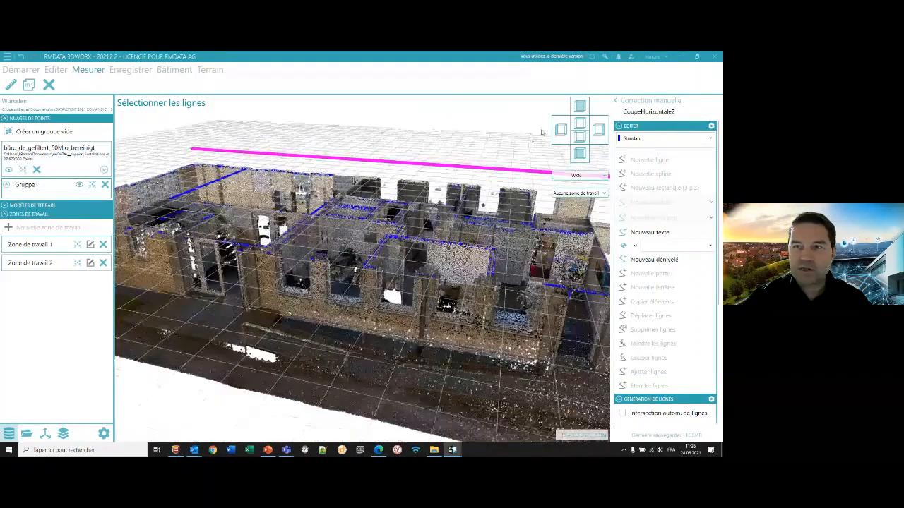
pyautogui.click(616, 103)
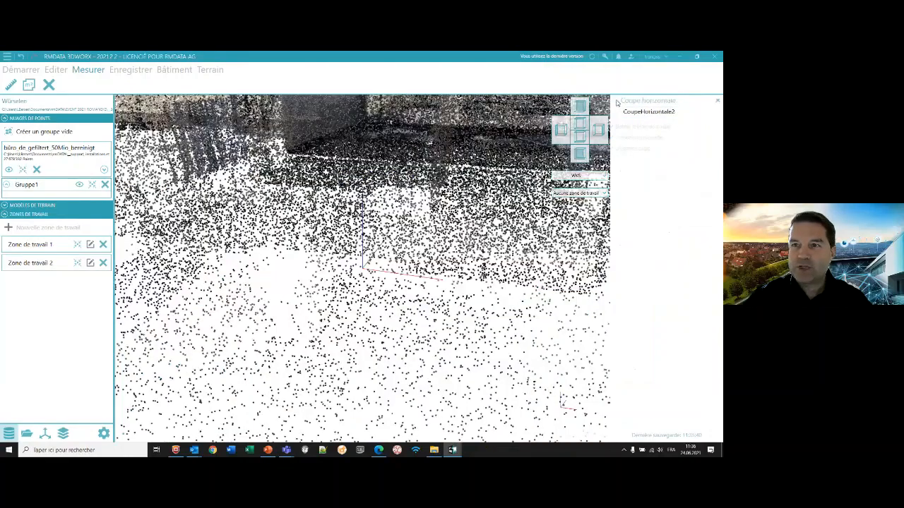
pyautogui.click(718, 102)
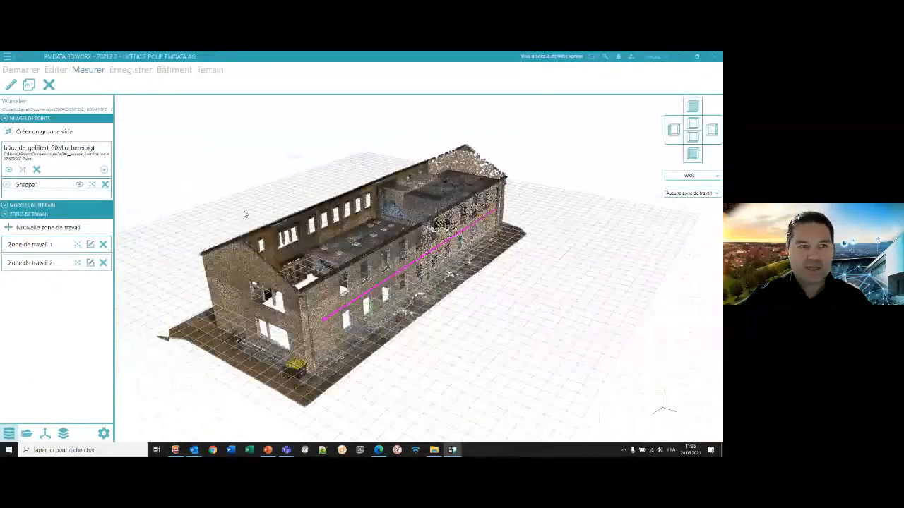
# - Create a new multiple section of the building, keeping Axe 1 as its axis
pyautogui.click(172, 70)
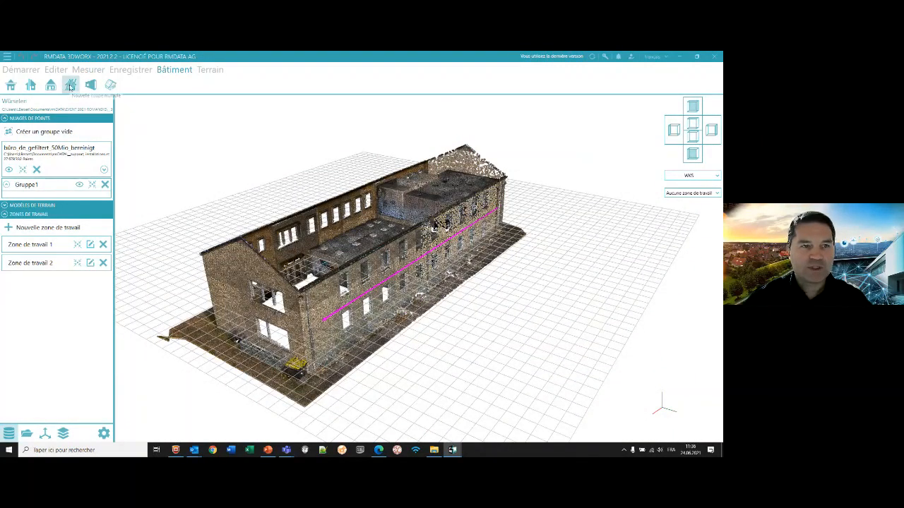
pyautogui.click(71, 86)
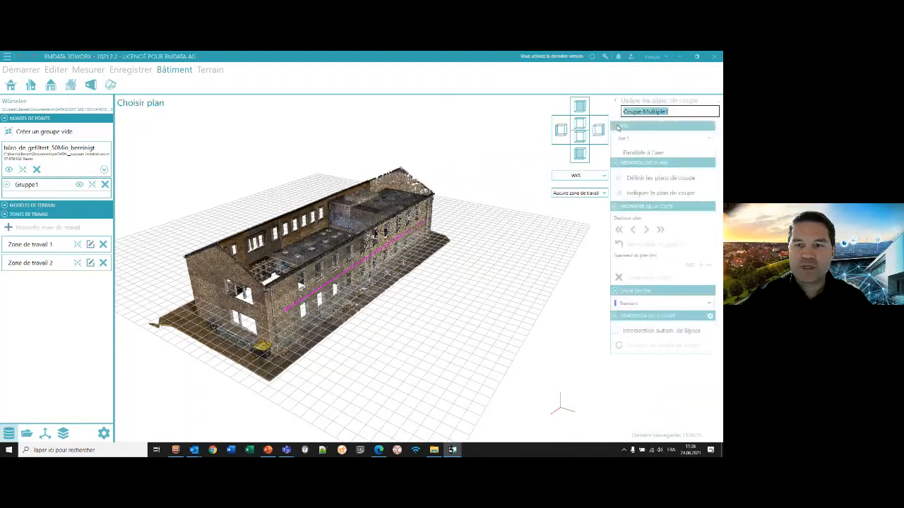
pyautogui.click(652, 140)
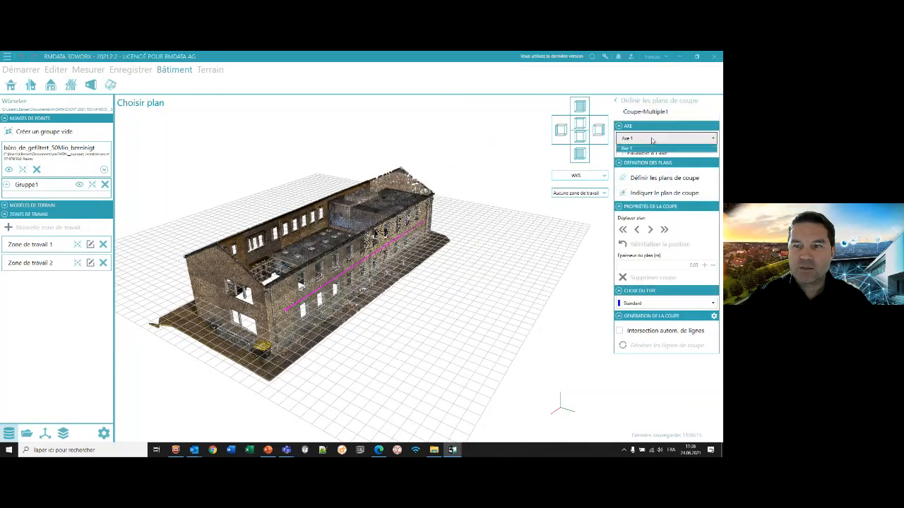
pyautogui.click(652, 139)
pyautogui.click(652, 140)
pyautogui.click(651, 140)
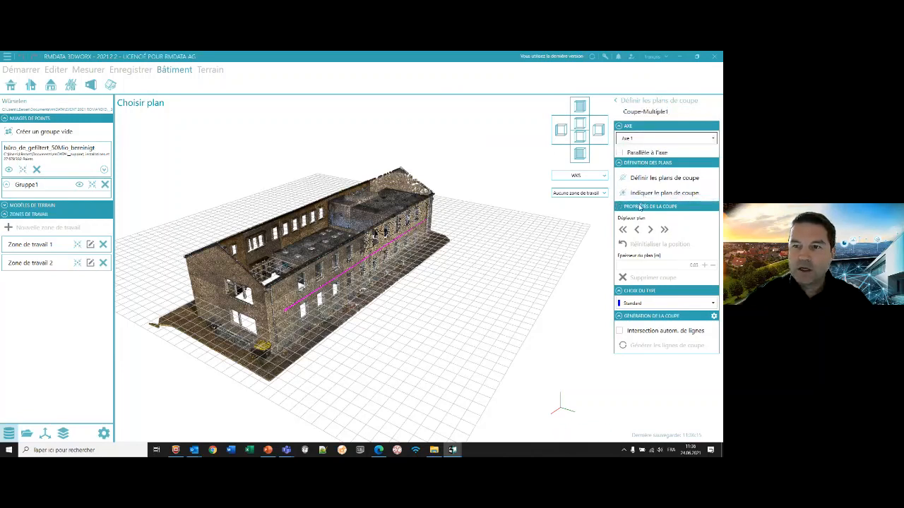
# - Define the section planes with a distance of 1.00 m from the axis origin and a spacing of 2.00 m
pyautogui.click(650, 178)
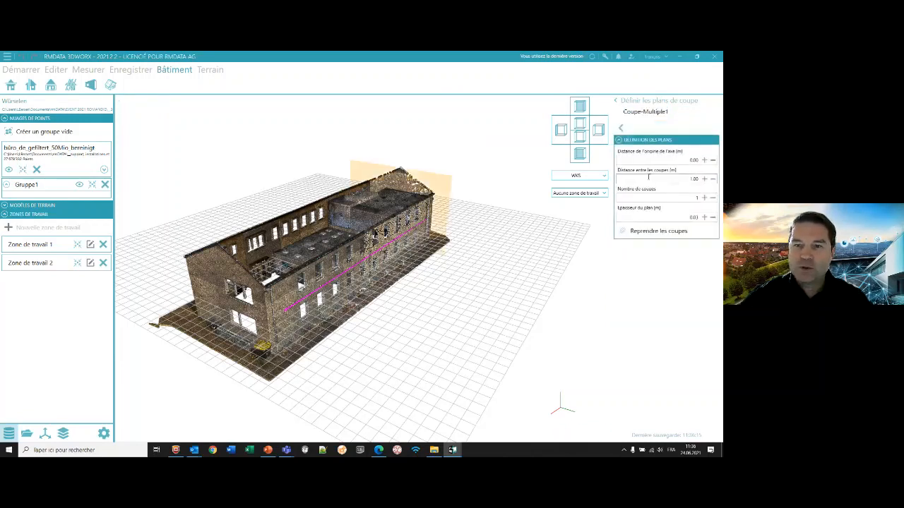
pyautogui.click(703, 160)
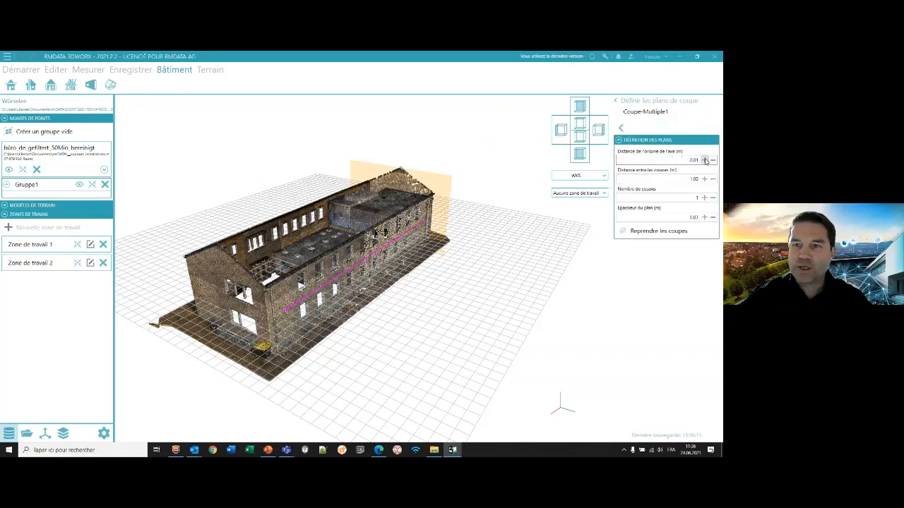
pyautogui.click(683, 160)
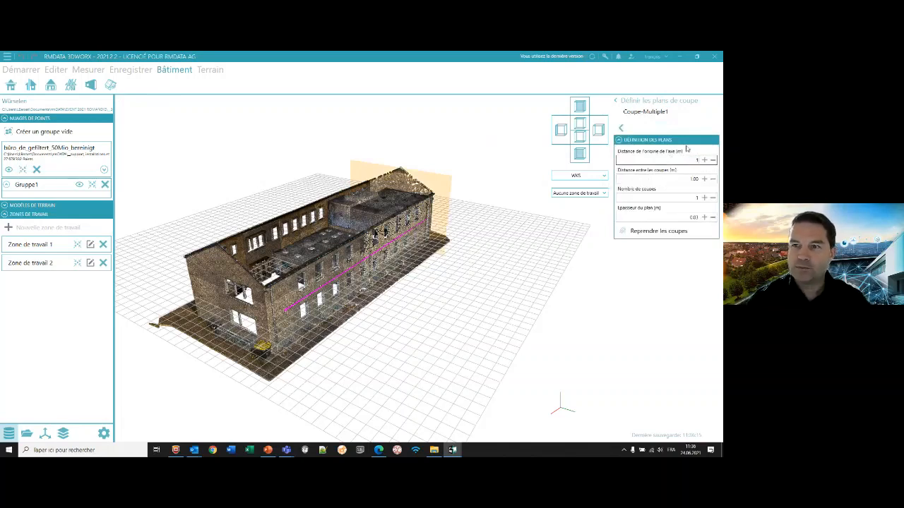
pyautogui.press('Tab')
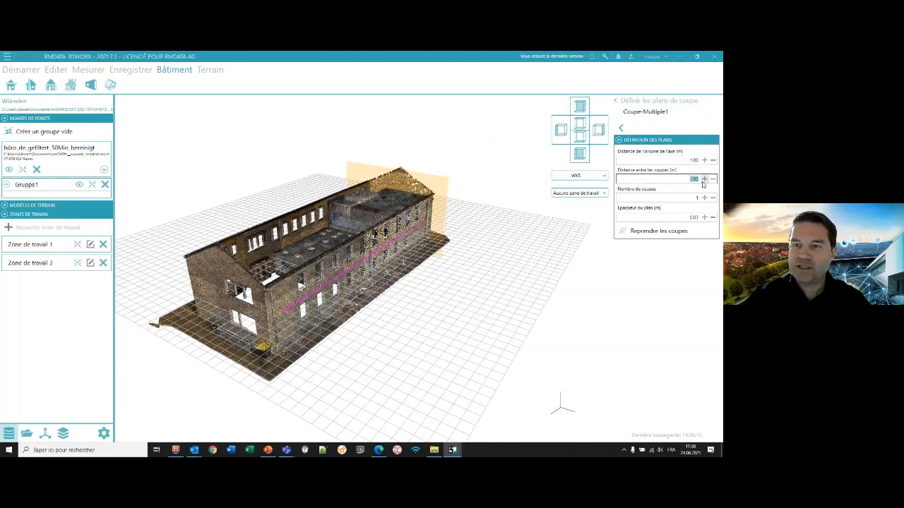
pyautogui.press('Tab')
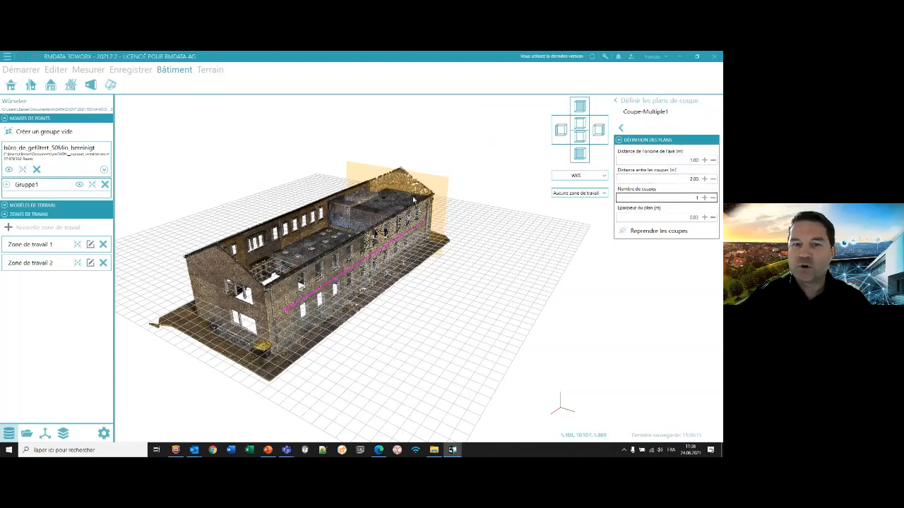
# - Set the number of sections to 5 and apply the planes to the building
pyautogui.click(703, 198)
pyautogui.click(704, 198)
pyautogui.click(704, 199)
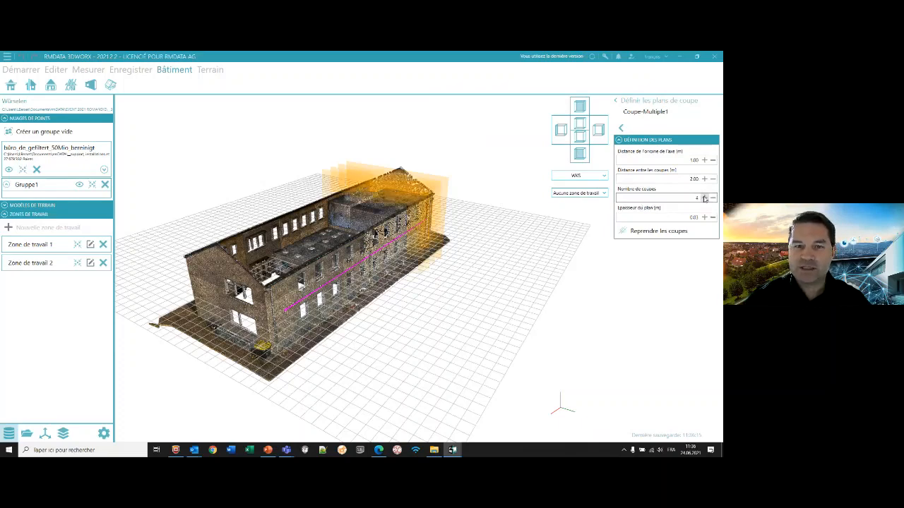
pyautogui.click(704, 198)
pyautogui.moveTo(446, 329); pyautogui.dragTo(300, 358, button='middle')
pyautogui.click(644, 231)
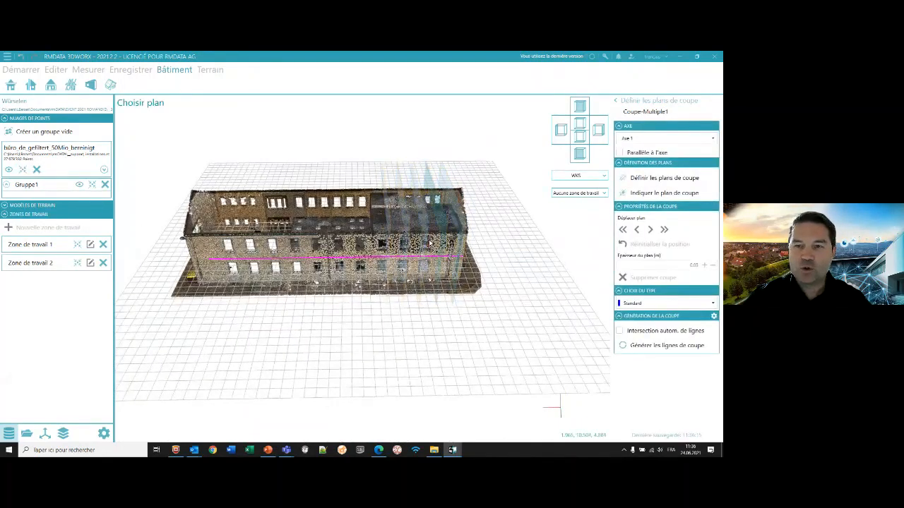
pyautogui.moveTo(439, 303); pyautogui.dragTo(337, 327, button='middle')
# - Generate the section lines for all planes with automatic line intersection and finish the plane definition
pyautogui.click(616, 102)
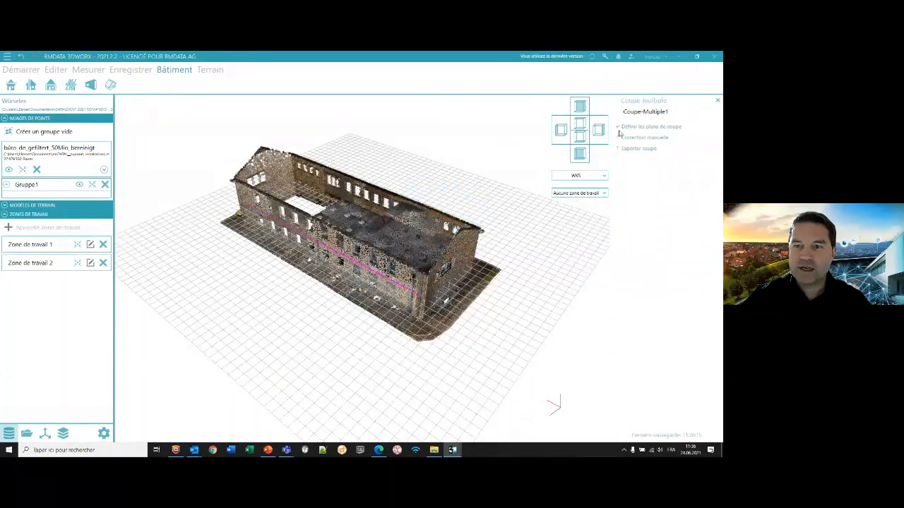
pyautogui.click(620, 128)
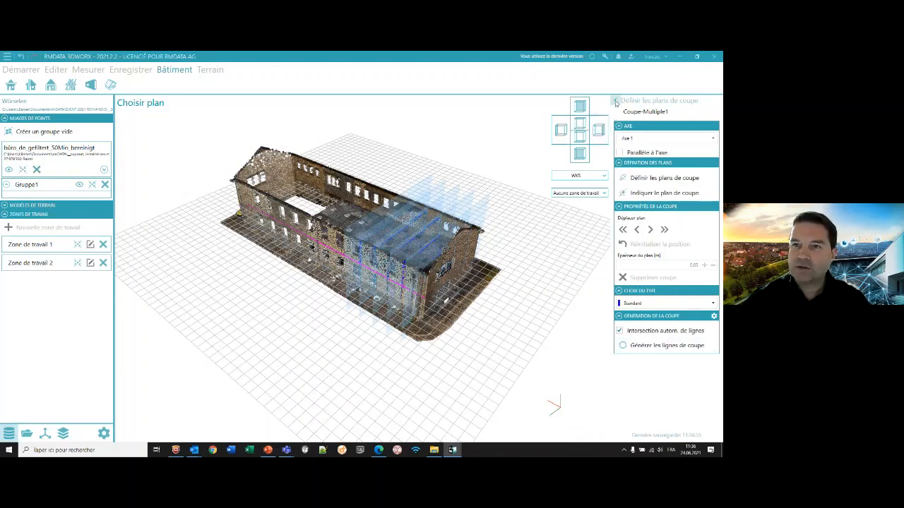
pyautogui.click(614, 100)
# - Examine the generated sections by station and in 3D in manual correction, and close the multiple section
pyautogui.click(619, 137)
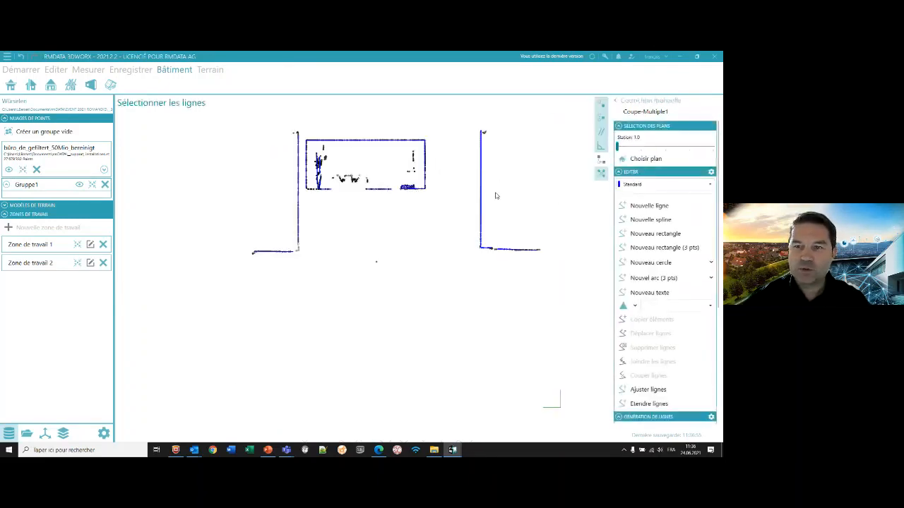
pyautogui.click(641, 146)
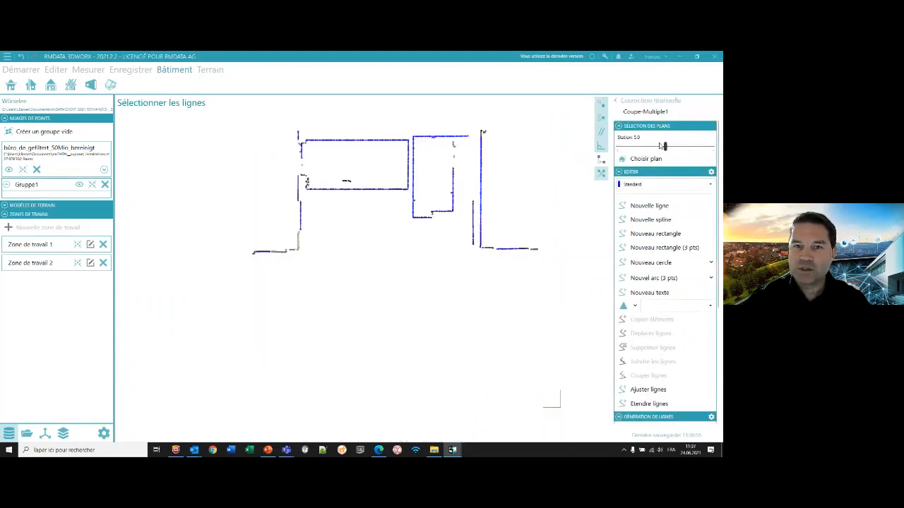
pyautogui.scroll(-5, 639, 292)
pyautogui.click(648, 312)
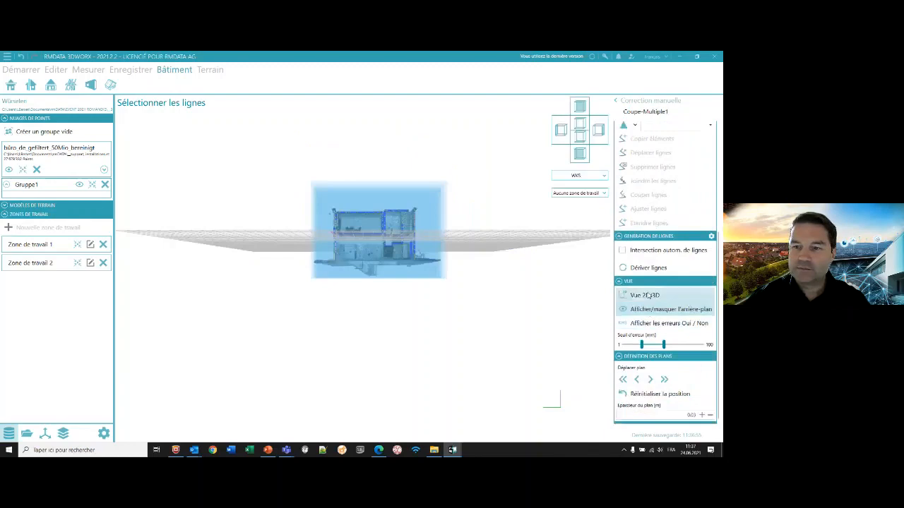
pyautogui.click(645, 295)
pyautogui.click(615, 100)
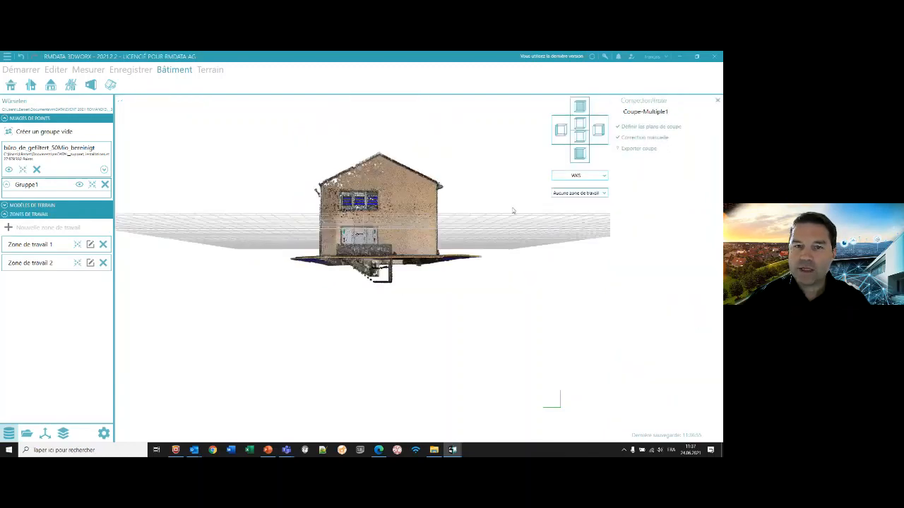
pyautogui.click(717, 102)
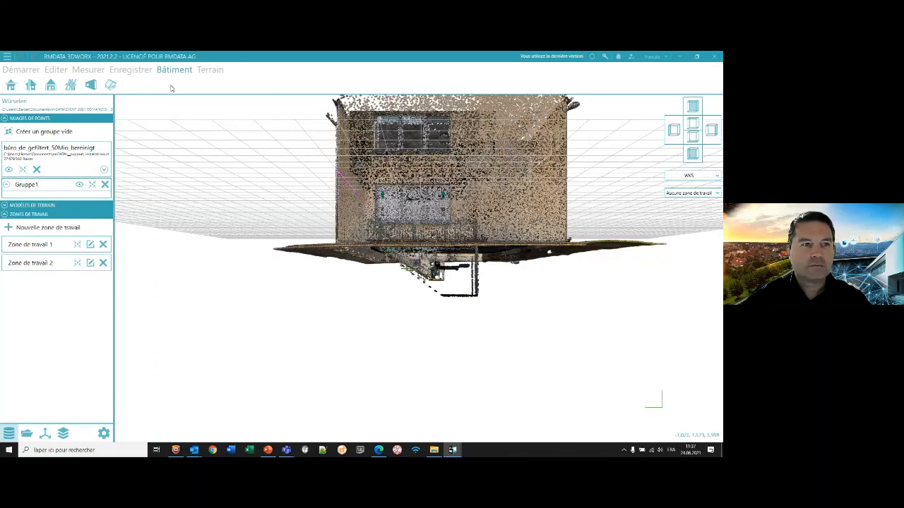
# - Create a new façade definition and choose points on the gable wall to define its main plane
pyautogui.click(50, 85)
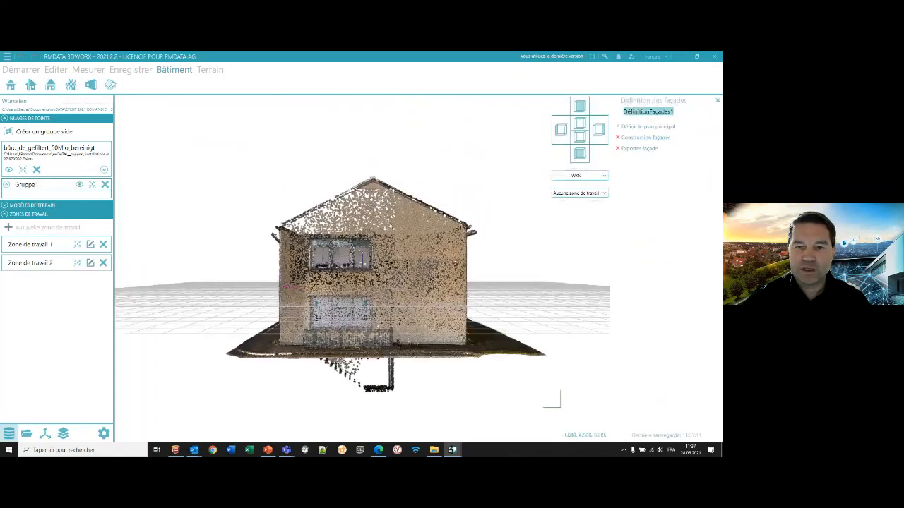
pyautogui.click(631, 126)
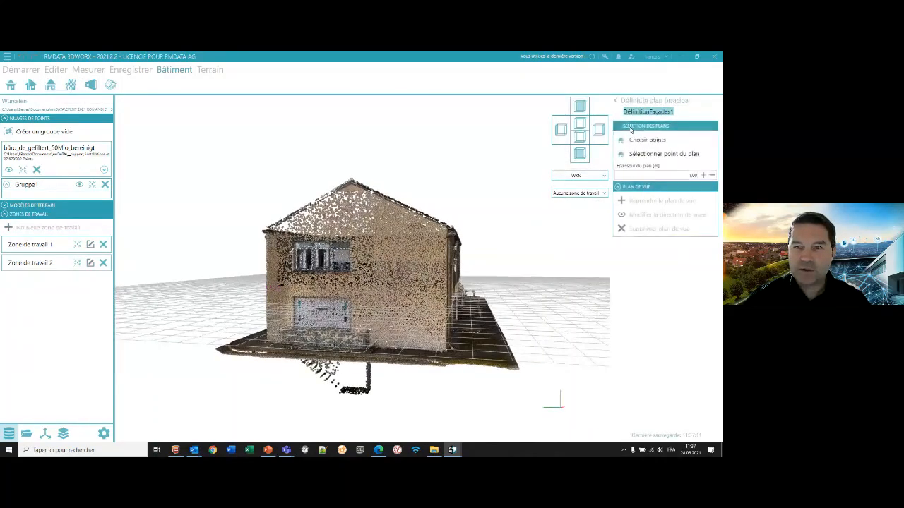
pyautogui.click(615, 103)
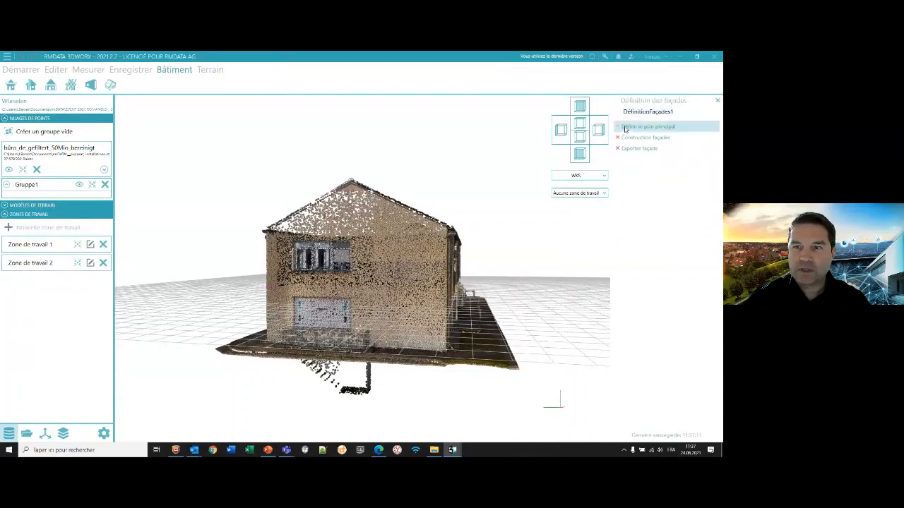
pyautogui.click(624, 129)
pyautogui.click(637, 141)
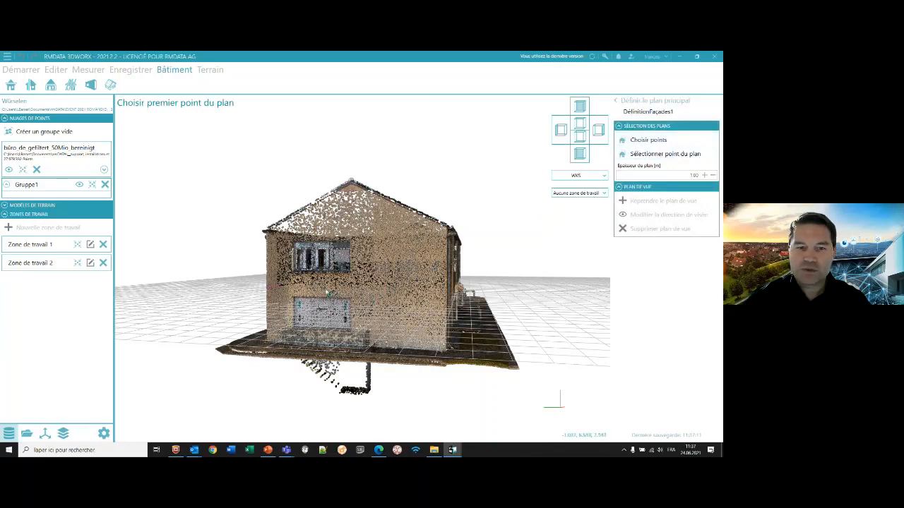
pyautogui.click(408, 286)
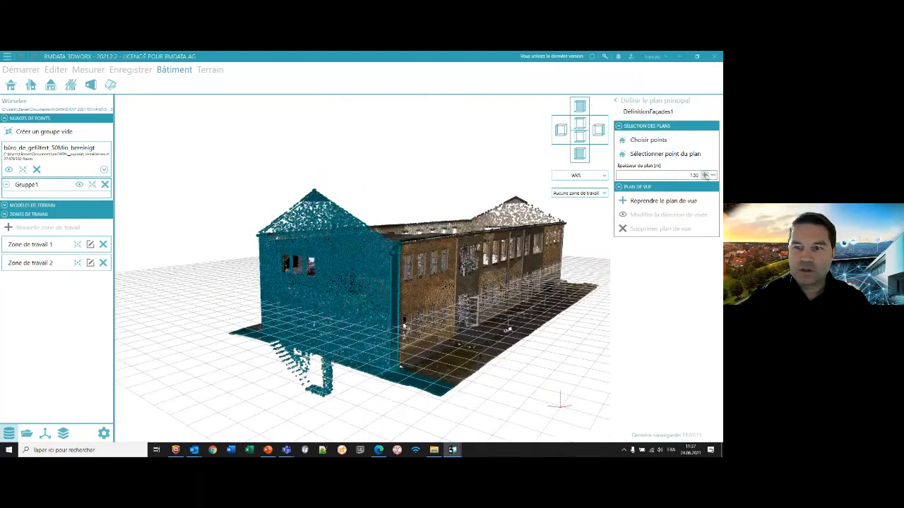
# - Increase the main plane's thickness to 1.60 m and adopt it as the façade's view plane
pyautogui.click(639, 202)
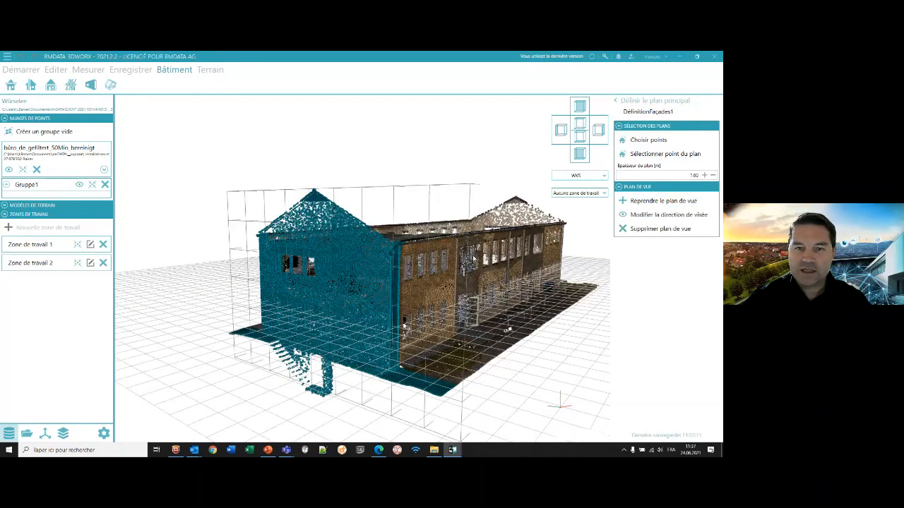
pyautogui.moveTo(475, 258); pyautogui.dragTo(586, 223, button='middle')
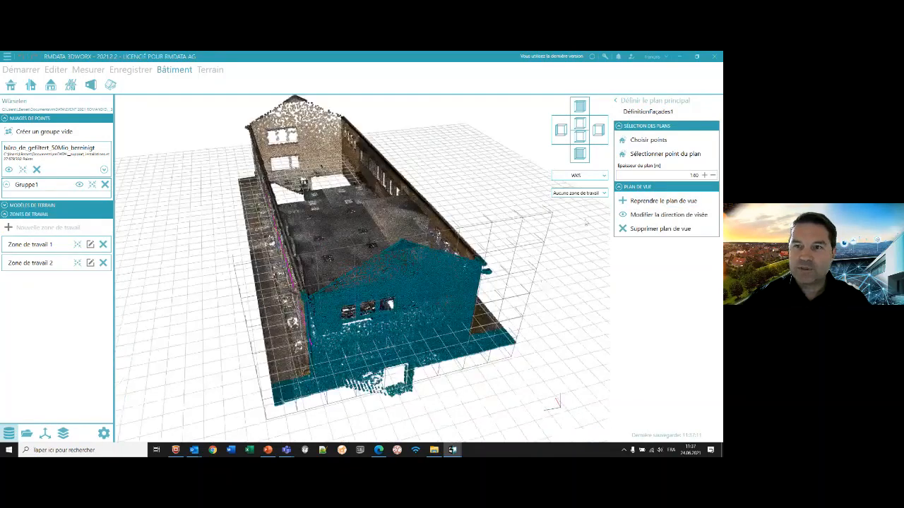
pyautogui.click(618, 103)
# - Open the façade construction and compare the gable wall in the 3D and 2D views
pyautogui.click(620, 137)
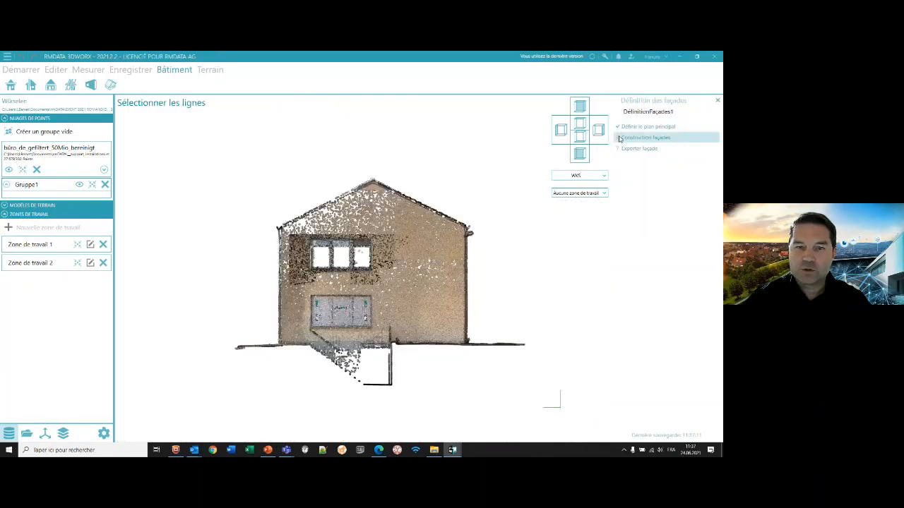
pyautogui.click(639, 384)
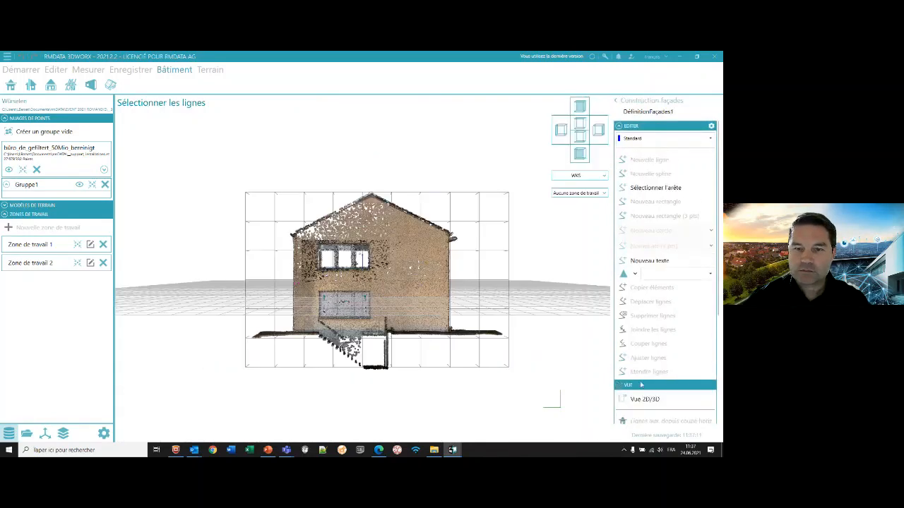
pyautogui.scroll(-4, 631, 303)
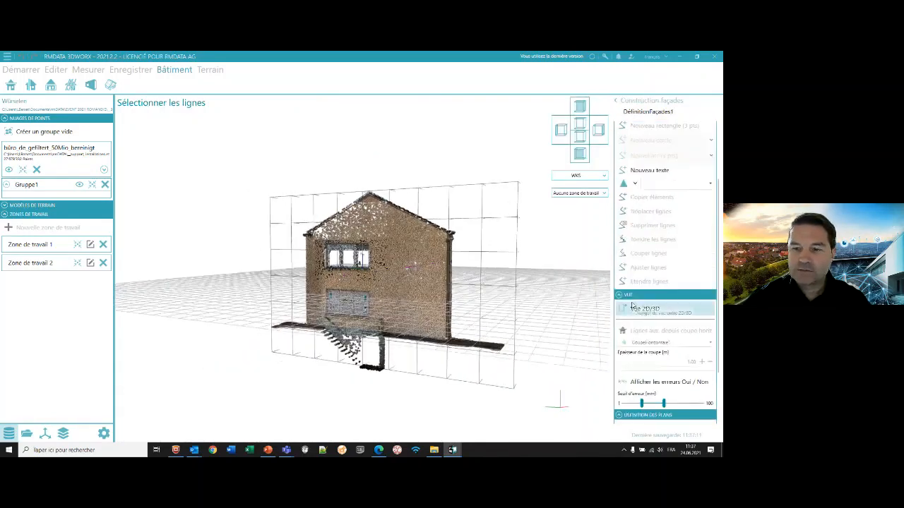
pyautogui.scroll(3, 639, 312)
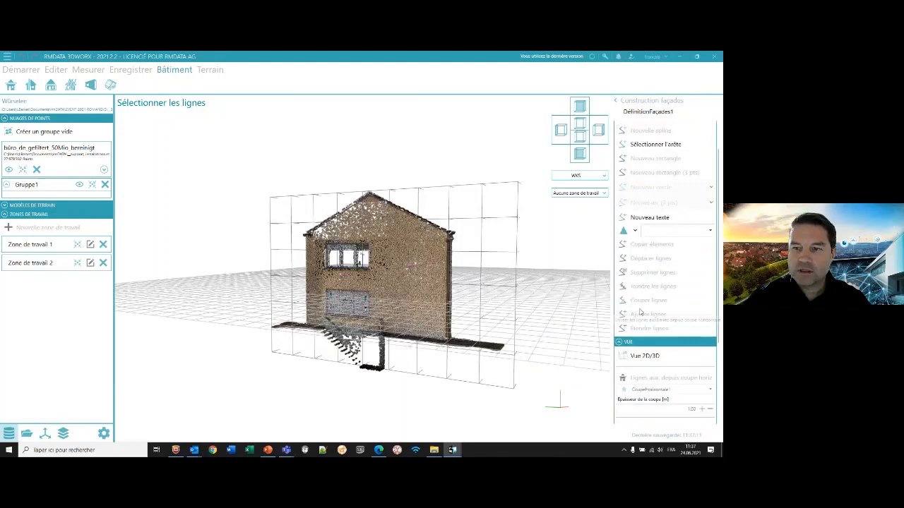
pyautogui.click(651, 357)
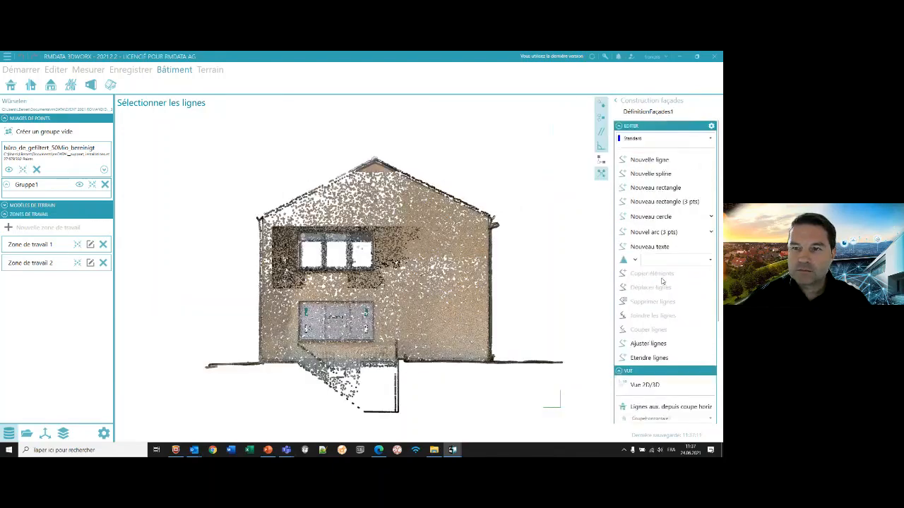
pyautogui.scroll(-2, 546, 280)
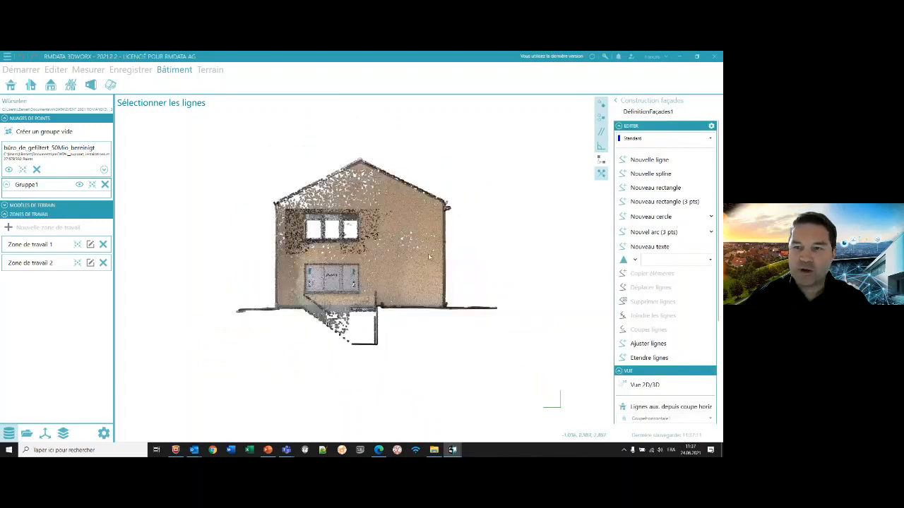
# - Return to the 3D view and extract the vertical edge at the gable wall's right corner
pyautogui.click(650, 386)
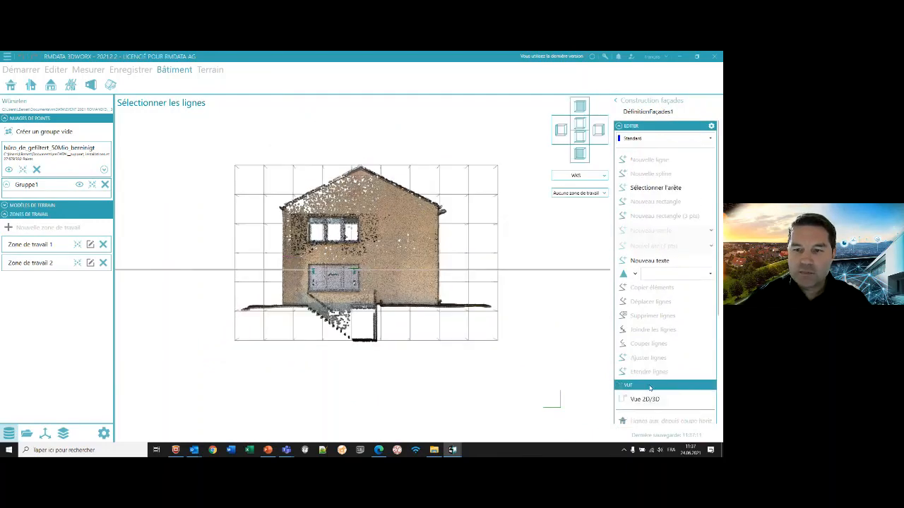
pyautogui.scroll(-3, 654, 358)
pyautogui.scroll(2, 654, 357)
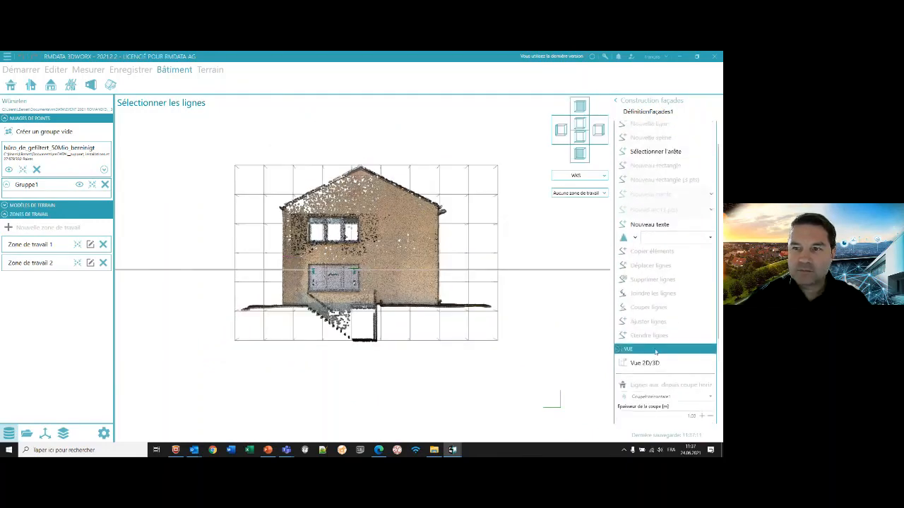
pyautogui.click(648, 151)
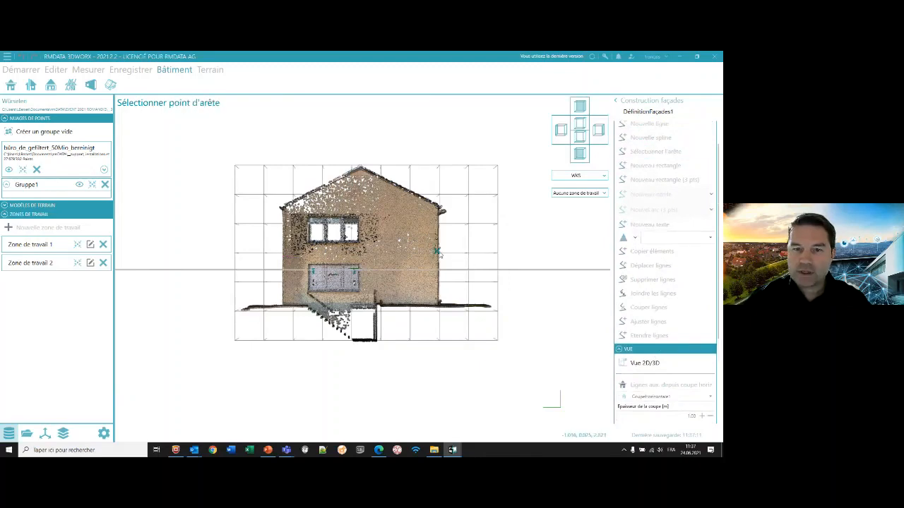
pyautogui.click(437, 251)
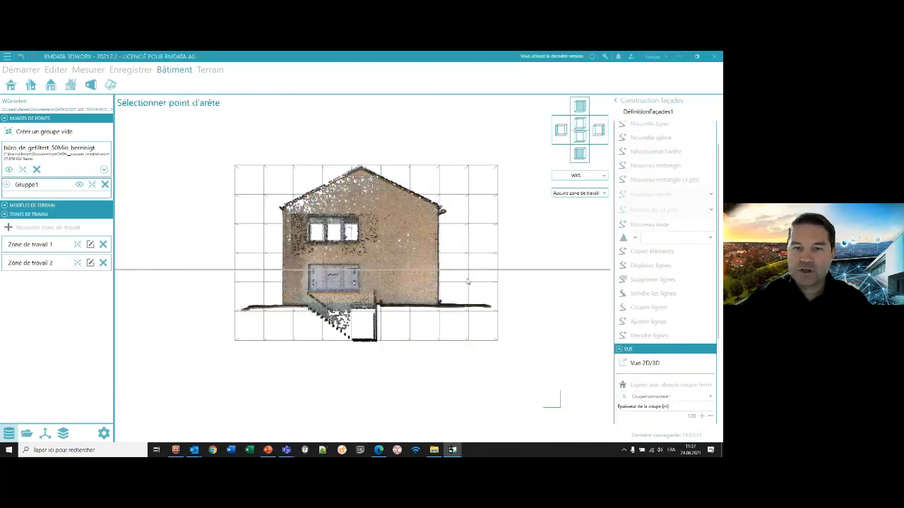
pyautogui.moveTo(465, 273); pyautogui.dragTo(429, 277, button='middle')
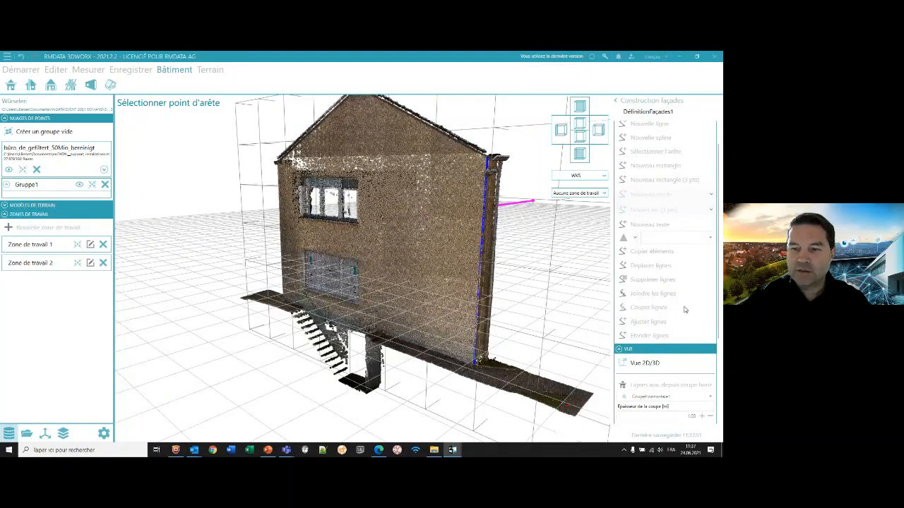
# - Switch the façade to the 2D view and show auxiliary lines from CoupeHorizontale2
pyautogui.scroll(-1, 684, 310)
pyautogui.click(653, 325)
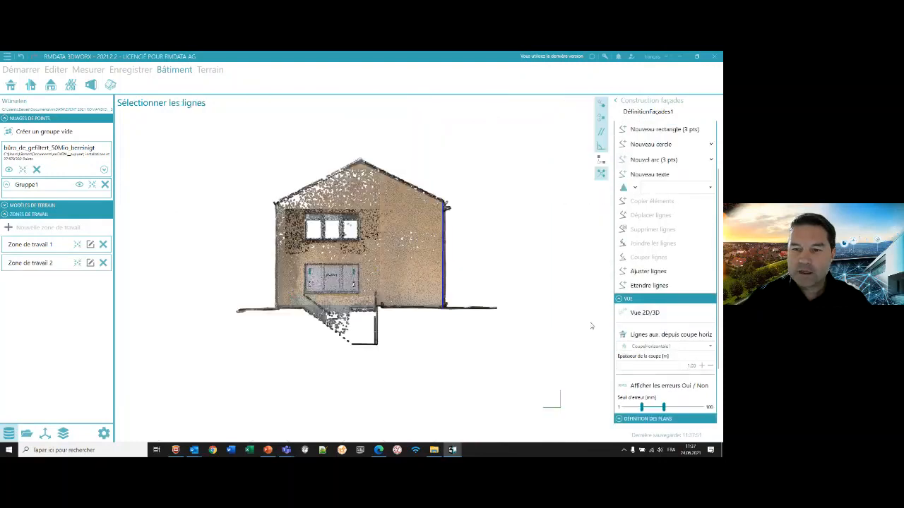
pyautogui.click(667, 346)
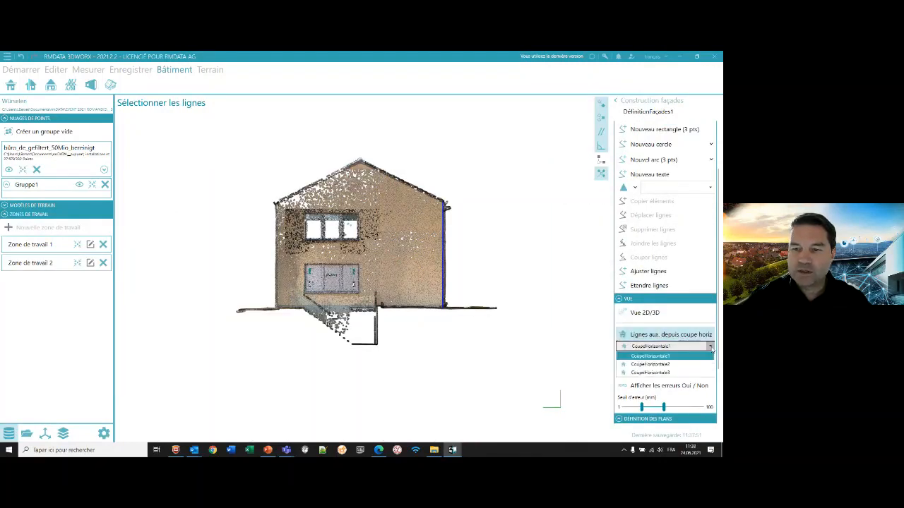
pyautogui.click(657, 364)
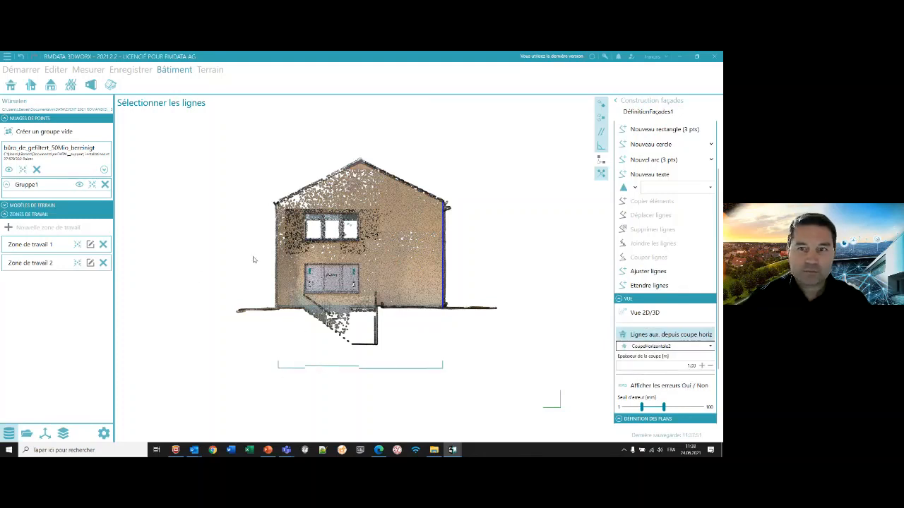
# - Draw a vertical line along the gable wall's left edge from ground to eaves, snapped to the auxiliary line
pyautogui.scroll(3, 617, 242)
pyautogui.click(648, 160)
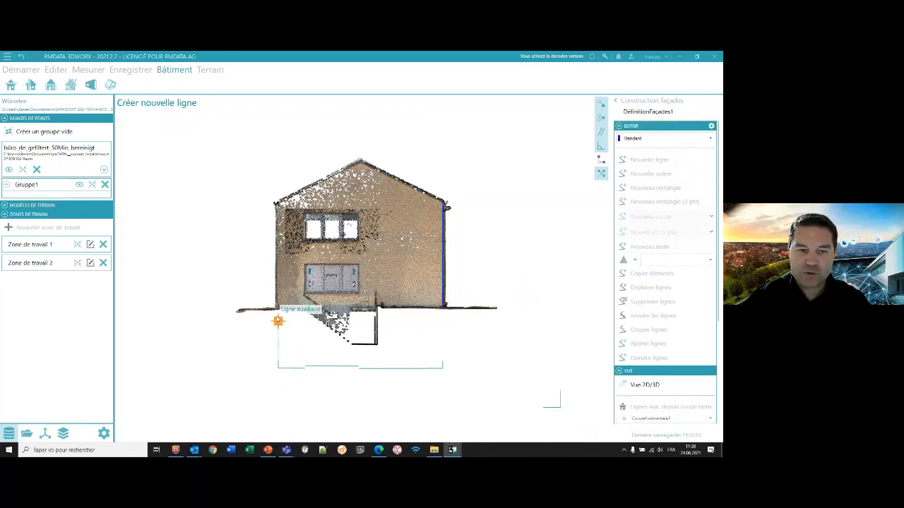
pyautogui.click(278, 308)
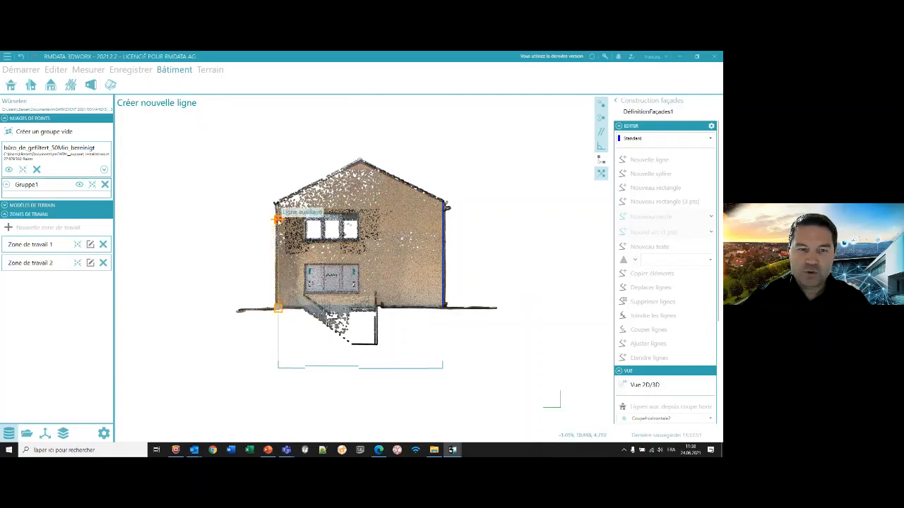
pyautogui.click(277, 203)
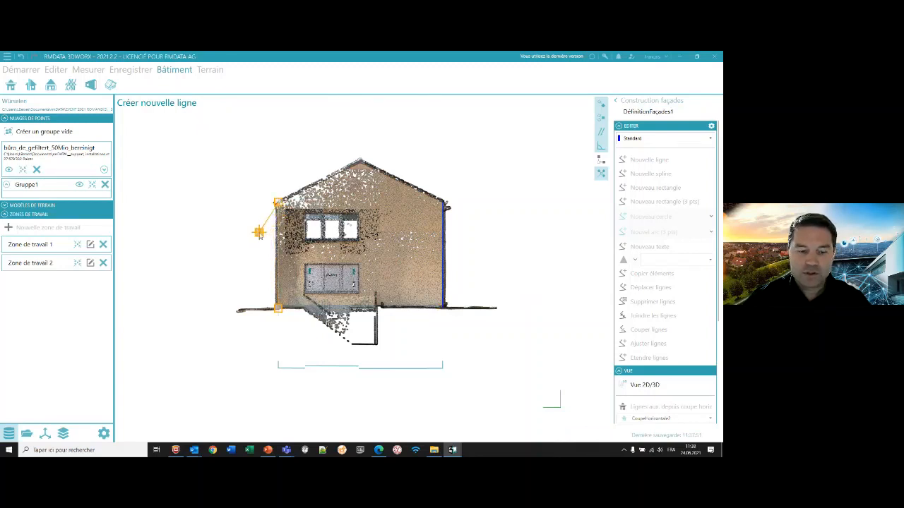
pyautogui.press('Escape')
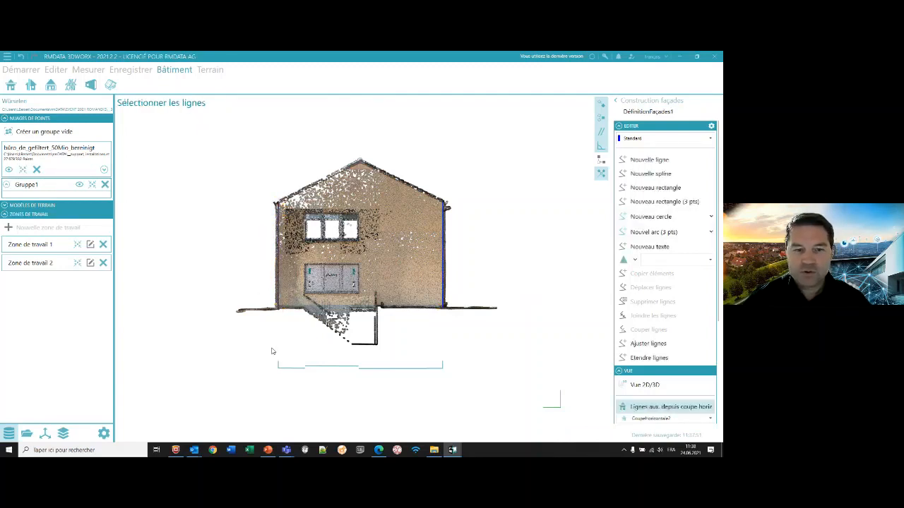
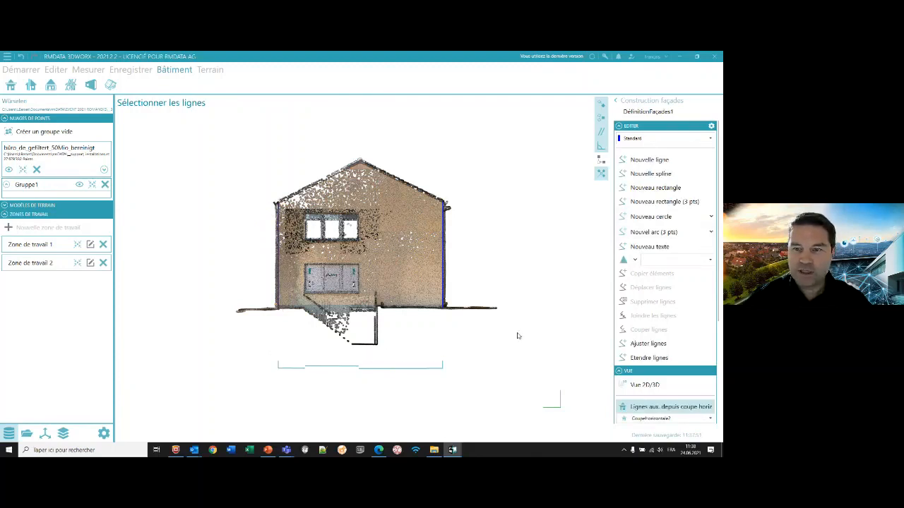
# - Draw a rectangle around the upper window of the gable wall, about 3.44 m by 1.79 m, snapped to the auxiliary lines
pyautogui.click(661, 204)
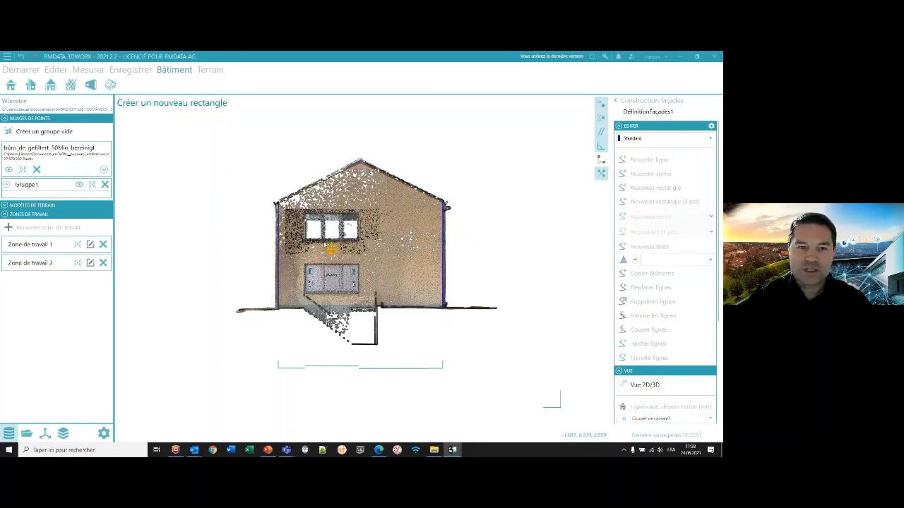
pyautogui.scroll(1, 323, 240)
pyautogui.scroll(2, 323, 240)
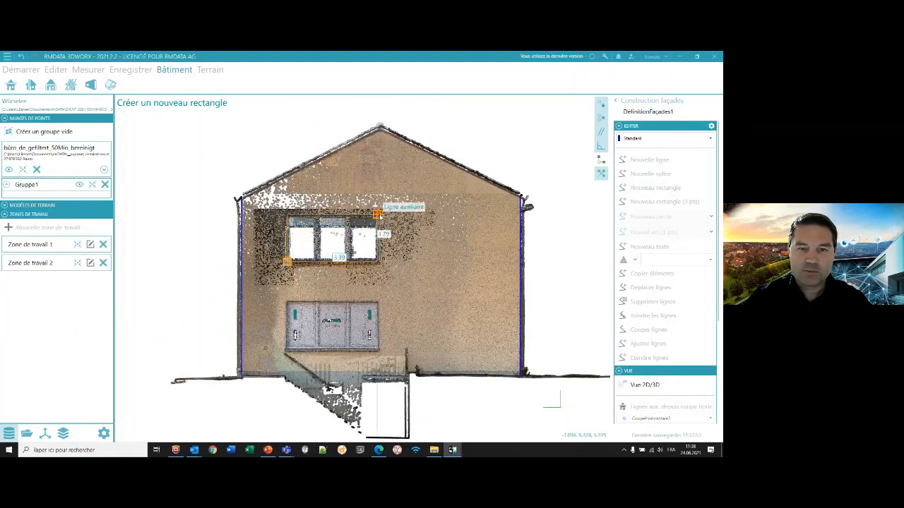
pyautogui.click(380, 215)
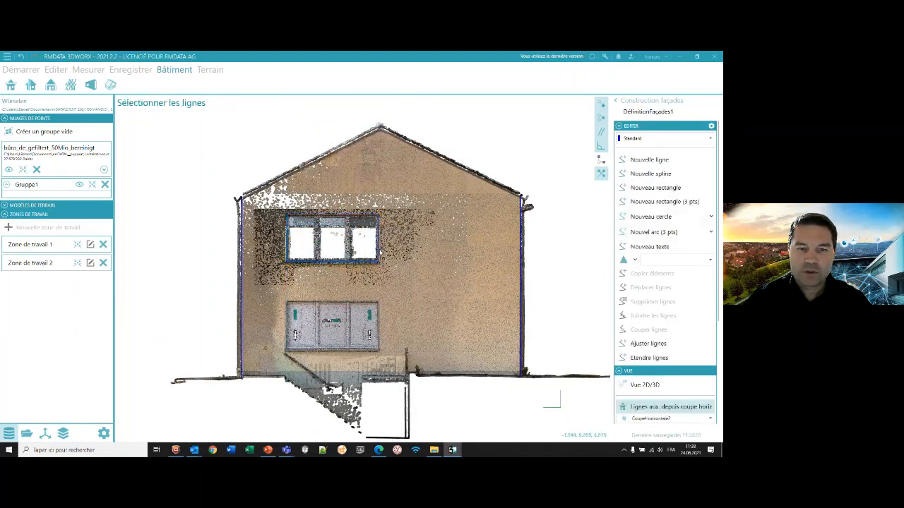
# - Copy the window rectangle onto the lower opening, using its lower right corner as the base point and snapping to the auxiliary line
pyautogui.click(379, 217)
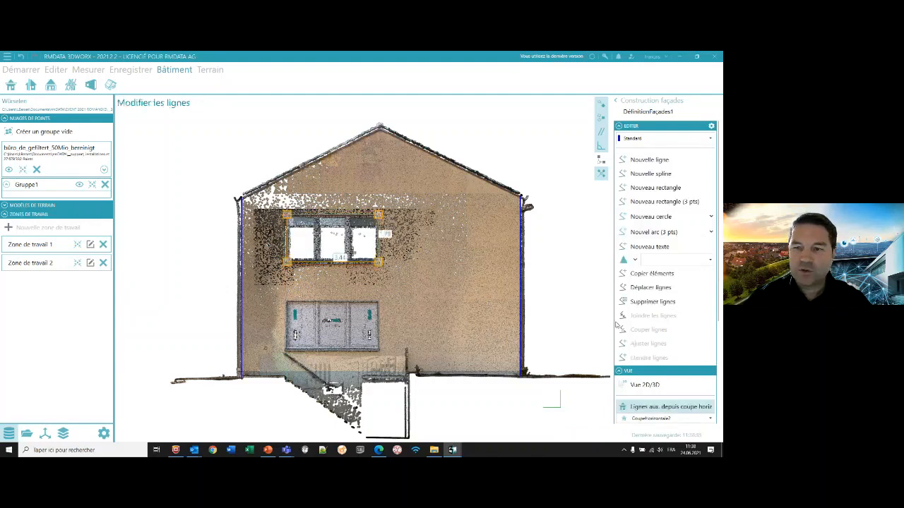
pyautogui.click(642, 274)
pyautogui.click(381, 264)
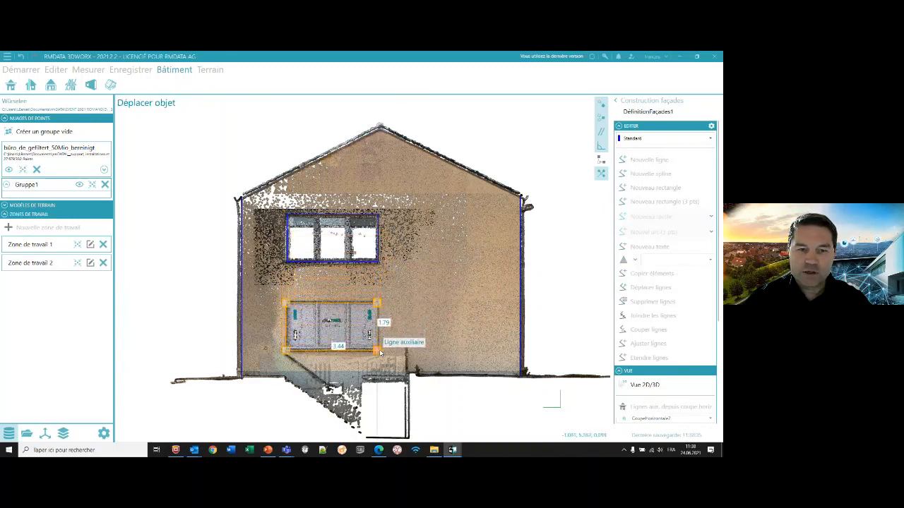
pyautogui.click(379, 351)
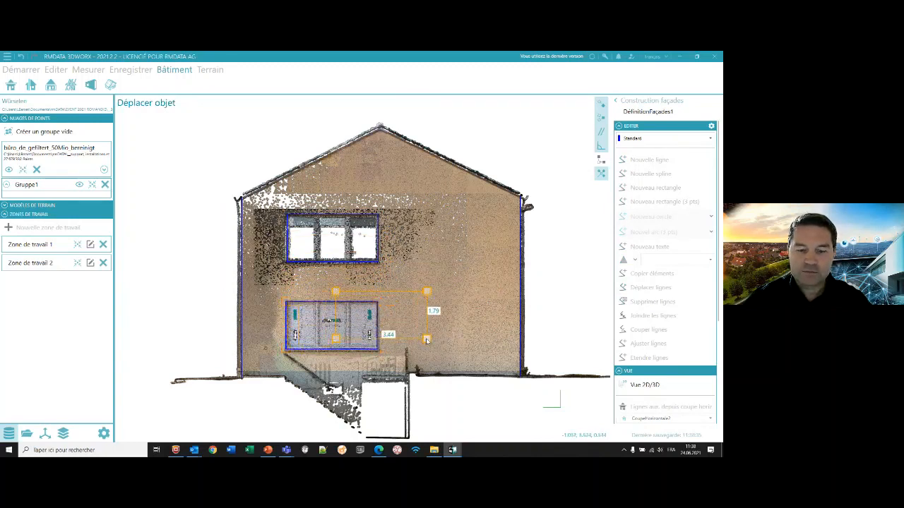
pyautogui.press('Escape')
pyautogui.press('Escape')
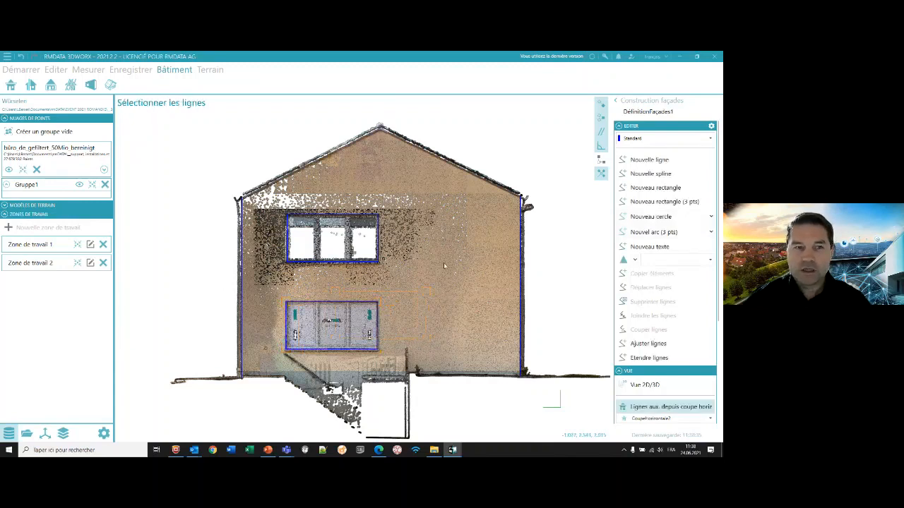
# - Start a new 3D BIM model and add a storey plane through a point picked at ground level by the long façade
pyautogui.click(90, 85)
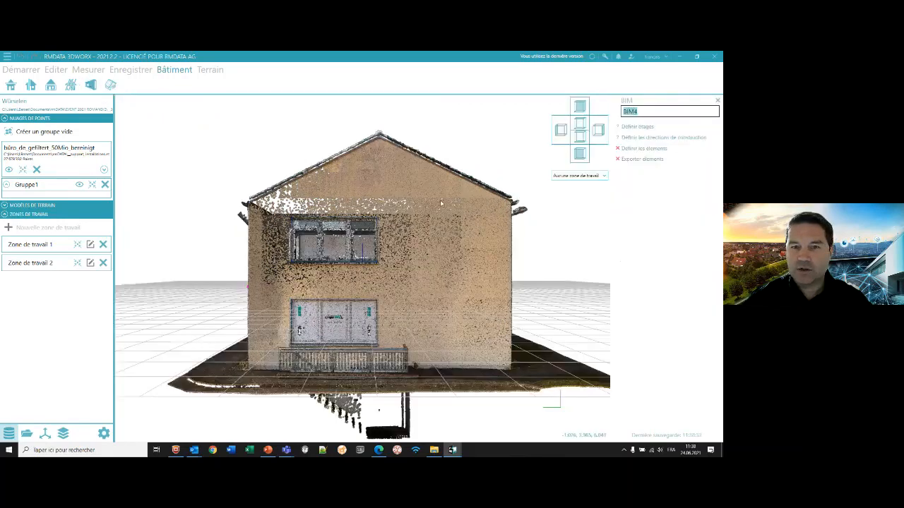
pyautogui.scroll(-2, 403, 203)
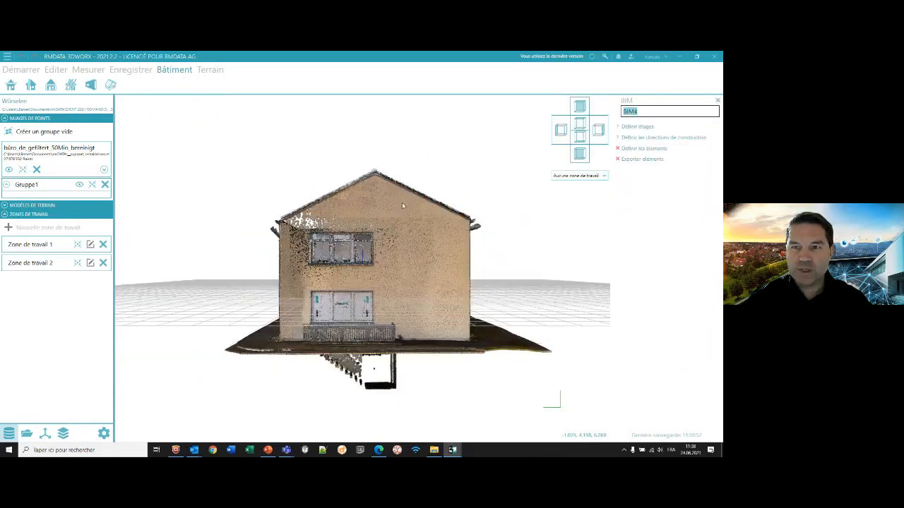
pyautogui.click(618, 128)
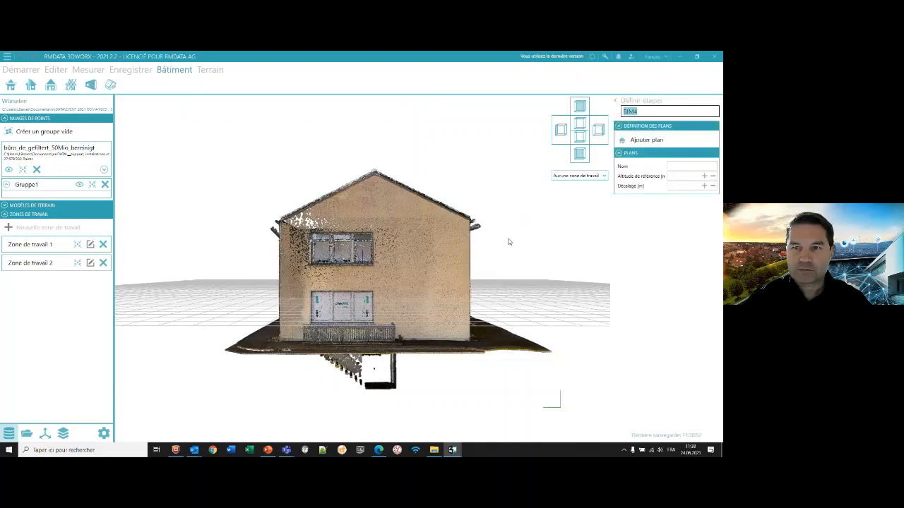
pyautogui.click(641, 139)
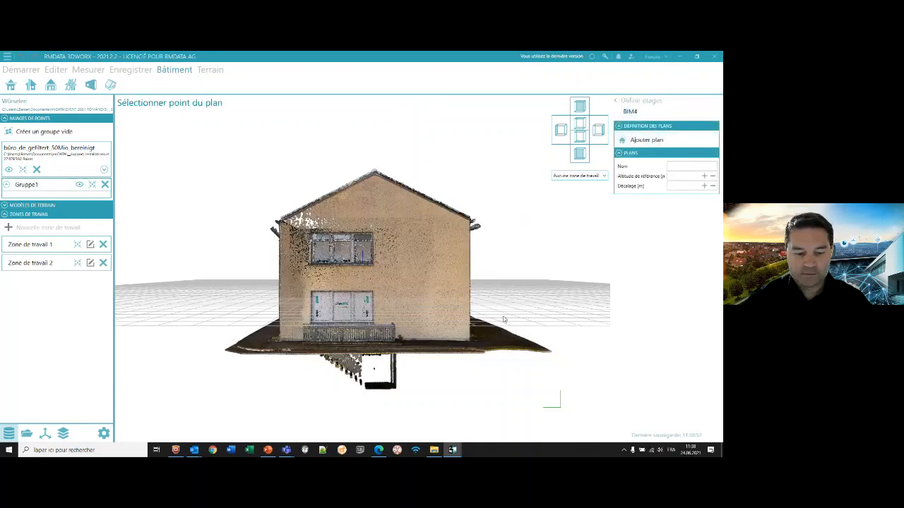
pyautogui.moveTo(510, 326); pyautogui.dragTo(414, 357, button='middle')
pyautogui.scroll(3, 544, 368)
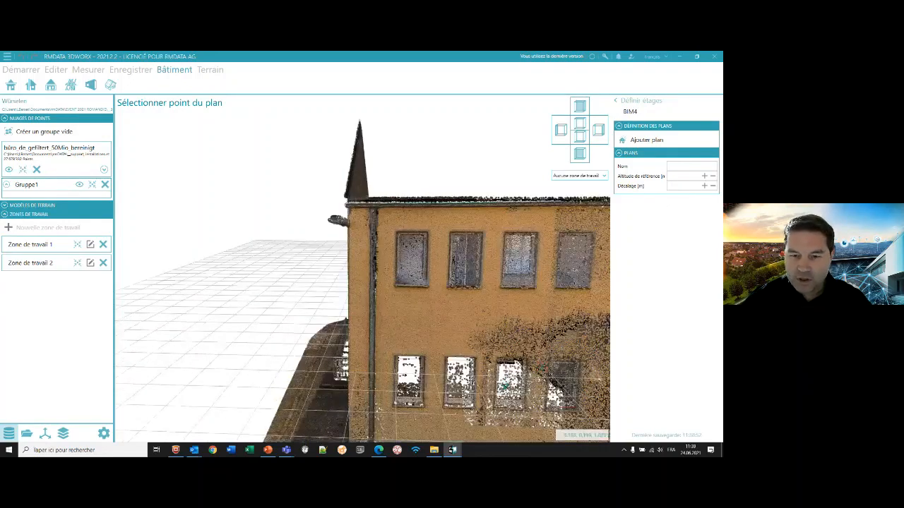
pyautogui.scroll(-3, 543, 372)
pyautogui.click(553, 375)
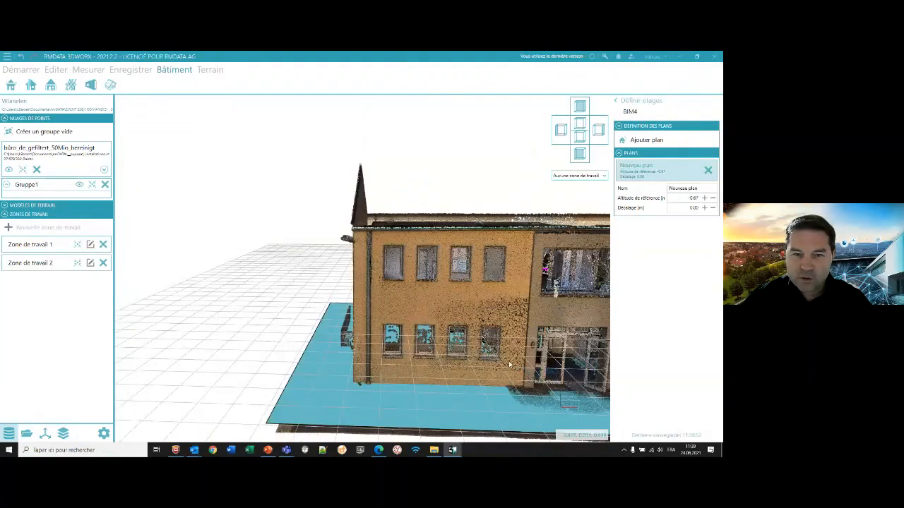
# - Check the storey plane along the façade, proceed to defining the BIM elements and hide Axe 1
pyautogui.moveTo(510, 364); pyautogui.dragTo(452, 333, button='middle')
pyautogui.scroll(3, 368, 293)
pyautogui.moveTo(369, 292); pyautogui.dragTo(371, 315, button='middle')
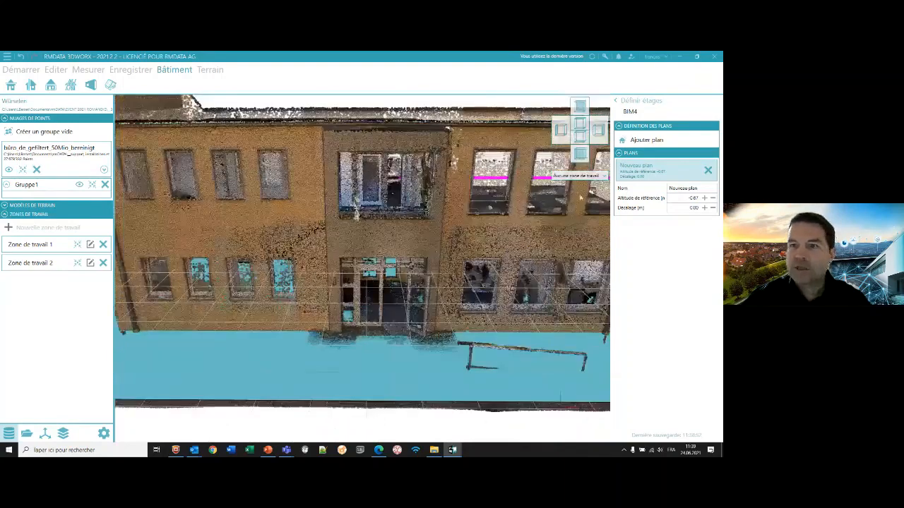
pyautogui.click(616, 101)
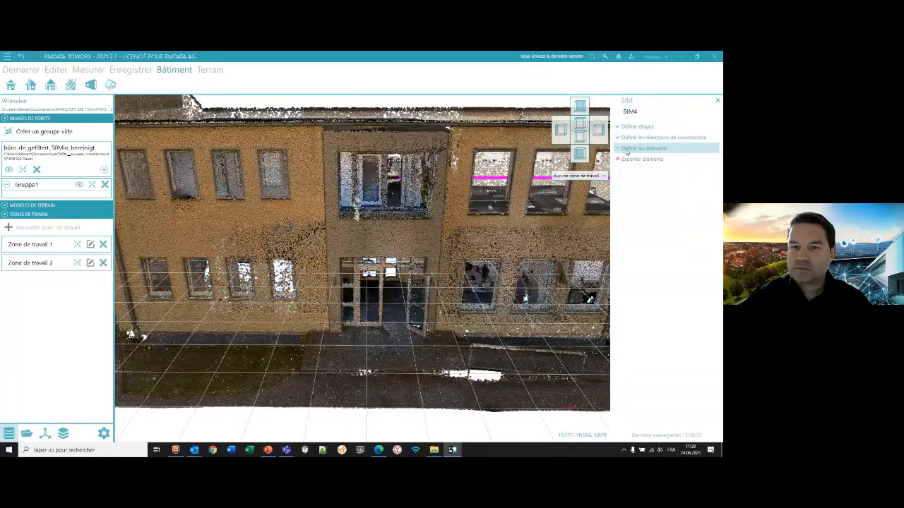
pyautogui.click(629, 148)
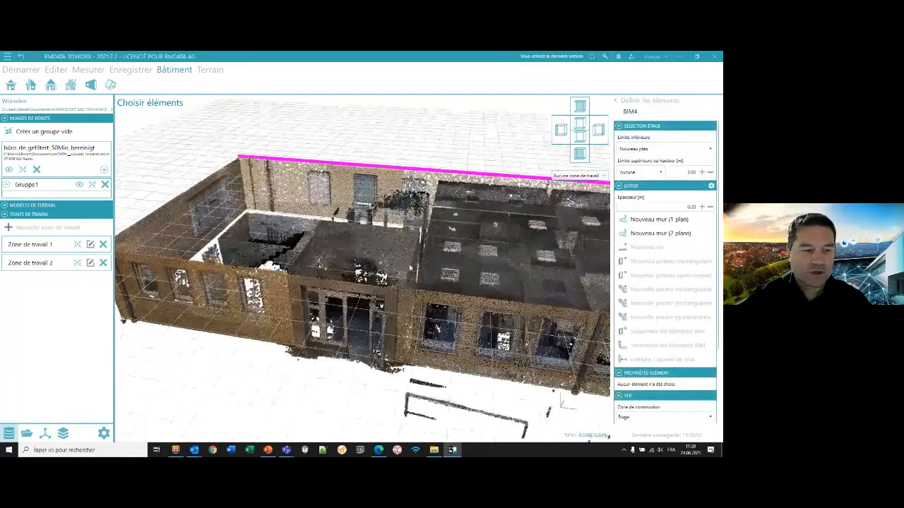
pyautogui.click(45, 433)
pyautogui.click(76, 166)
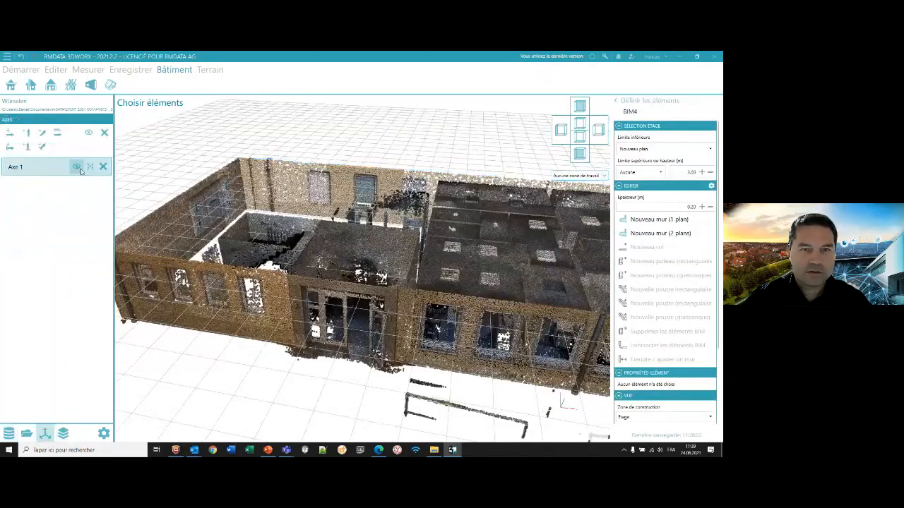
# - Lower the storey's upper height limit to 2.66 m so the ceilings are cut away above the interior walls
pyautogui.moveTo(305, 228); pyautogui.dragTo(375, 272, button='middle')
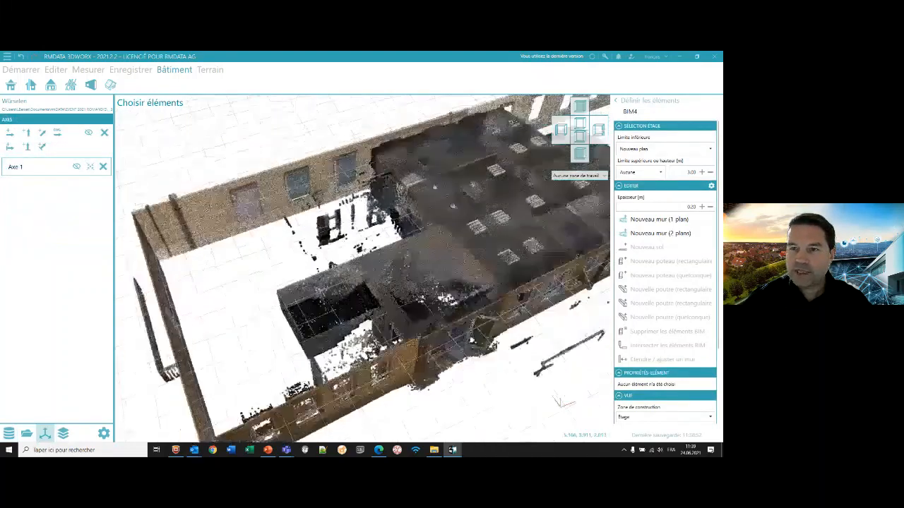
pyautogui.click(709, 172)
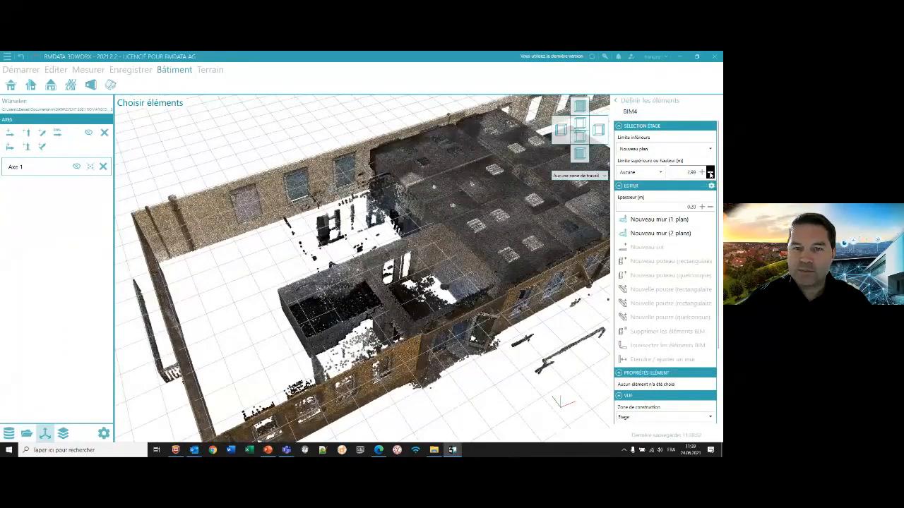
pyautogui.click(710, 172)
pyautogui.click(710, 172)
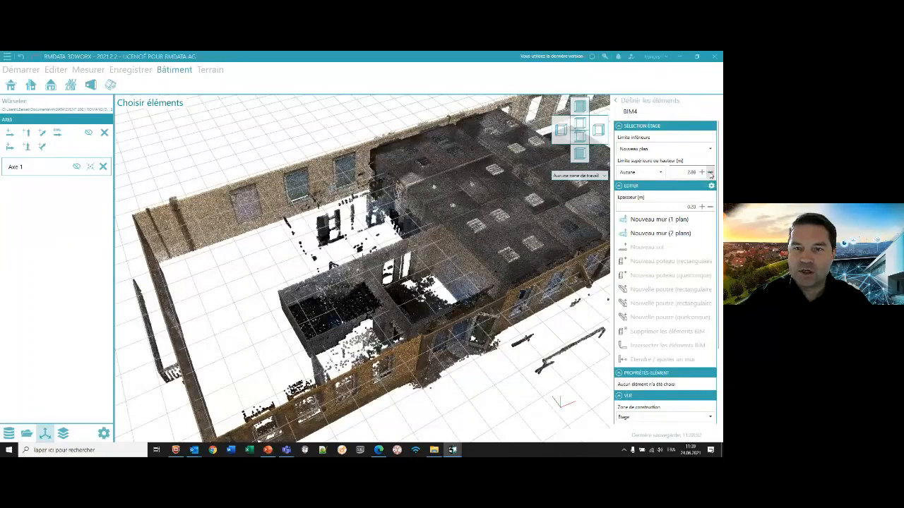
pyautogui.click(710, 172)
pyautogui.click(710, 173)
pyautogui.click(710, 174)
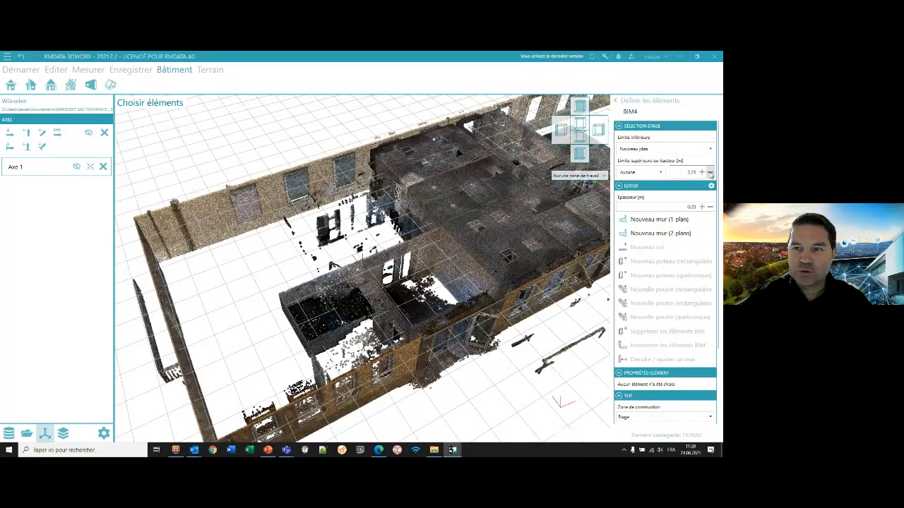
pyautogui.click(710, 174)
pyautogui.click(710, 173)
pyautogui.click(710, 174)
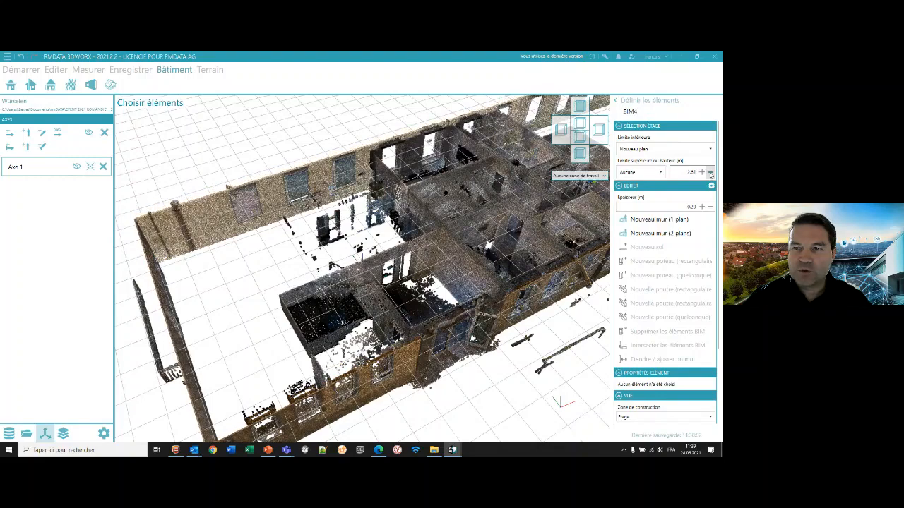
pyautogui.click(710, 174)
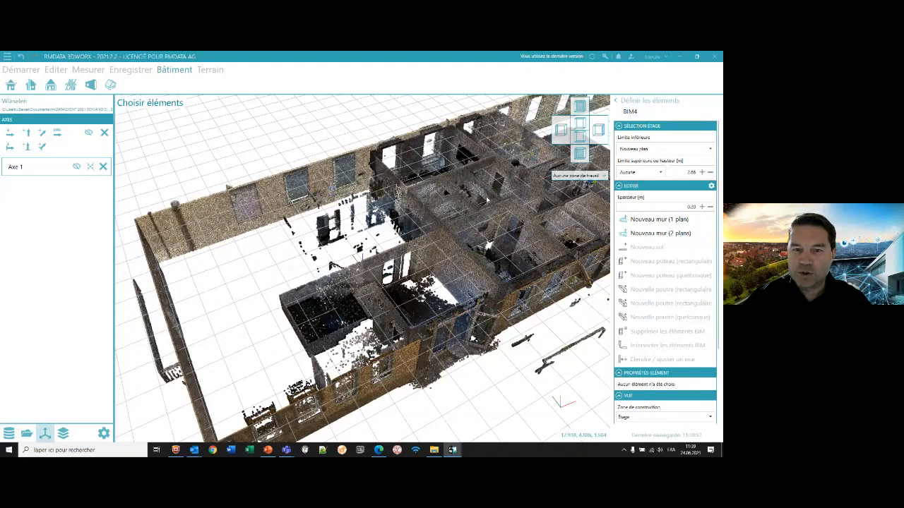
# - Try to measure the thickness of the narrow interior partition wall in the point cloud
pyautogui.moveTo(486, 201); pyautogui.dragTo(452, 243, button='middle')
pyautogui.scroll(2, 462, 212)
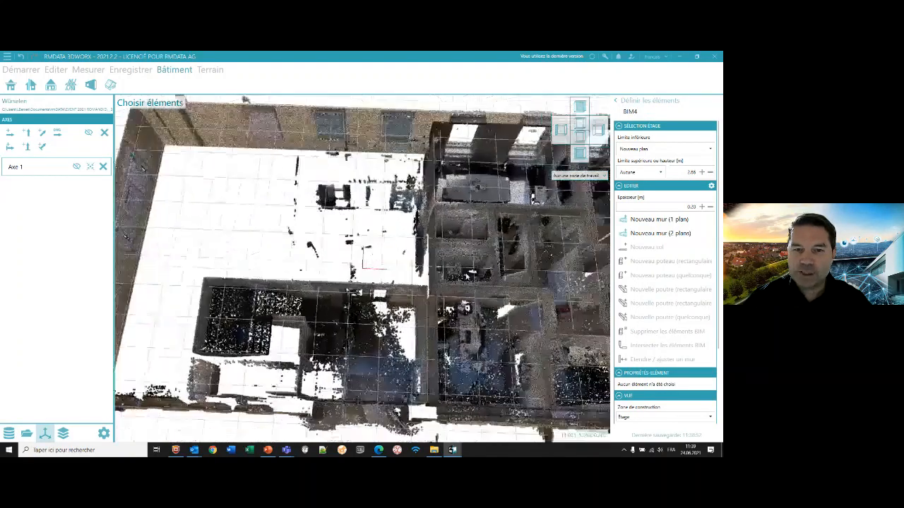
pyautogui.moveTo(482, 199); pyautogui.dragTo(370, 166, button='middle')
pyautogui.scroll(5, 367, 265)
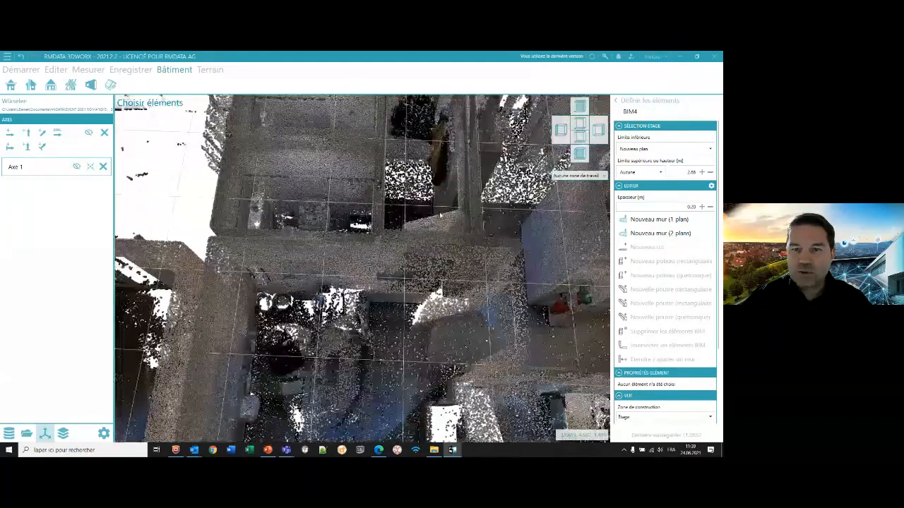
pyautogui.moveTo(455, 252); pyautogui.dragTo(423, 247, button='middle')
pyautogui.moveTo(483, 231); pyautogui.dragTo(416, 253, button='middle')
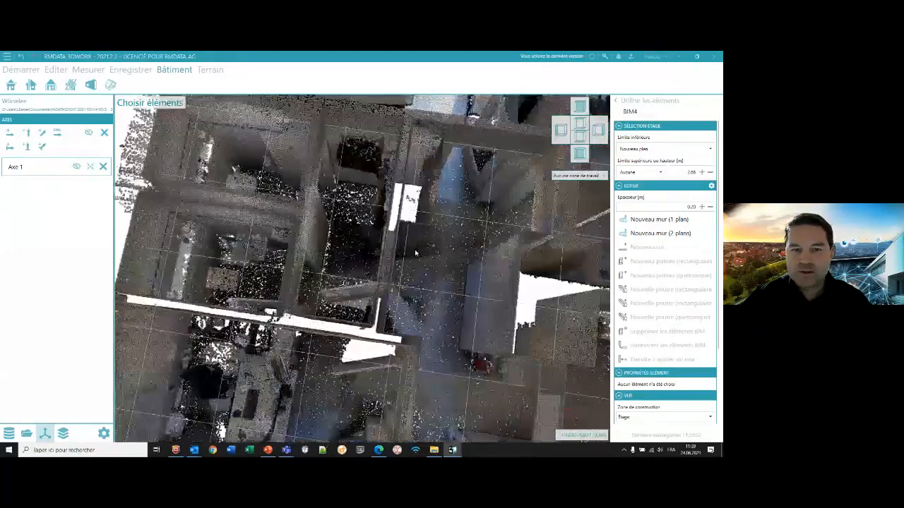
pyautogui.scroll(3, 414, 252)
pyautogui.click(88, 69)
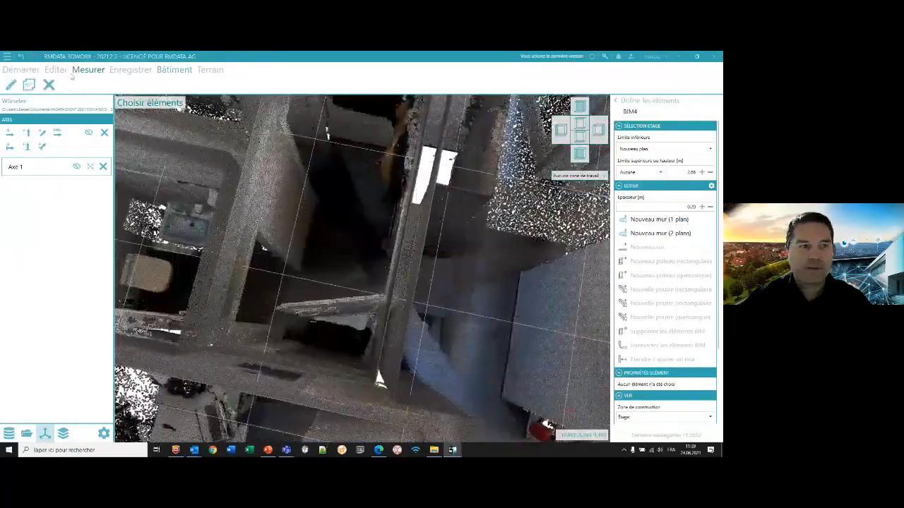
pyautogui.click(12, 85)
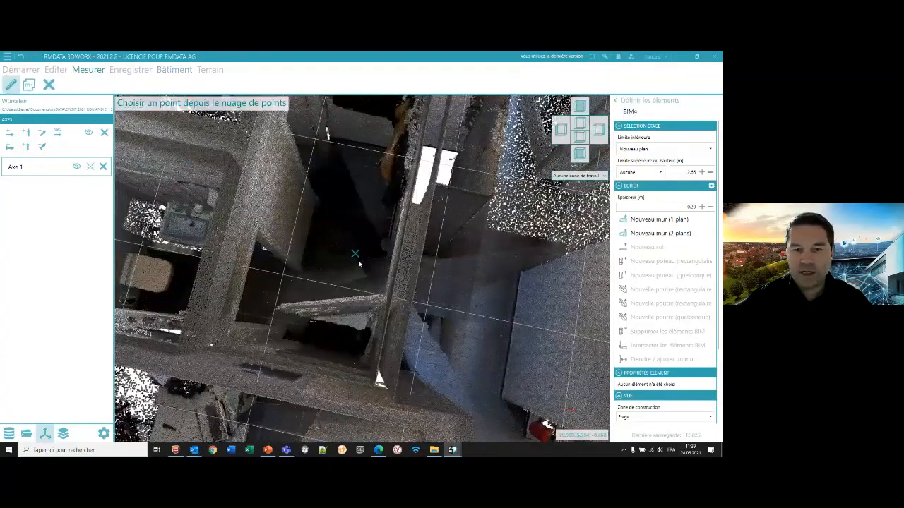
pyautogui.click(396, 274)
pyautogui.press('Escape')
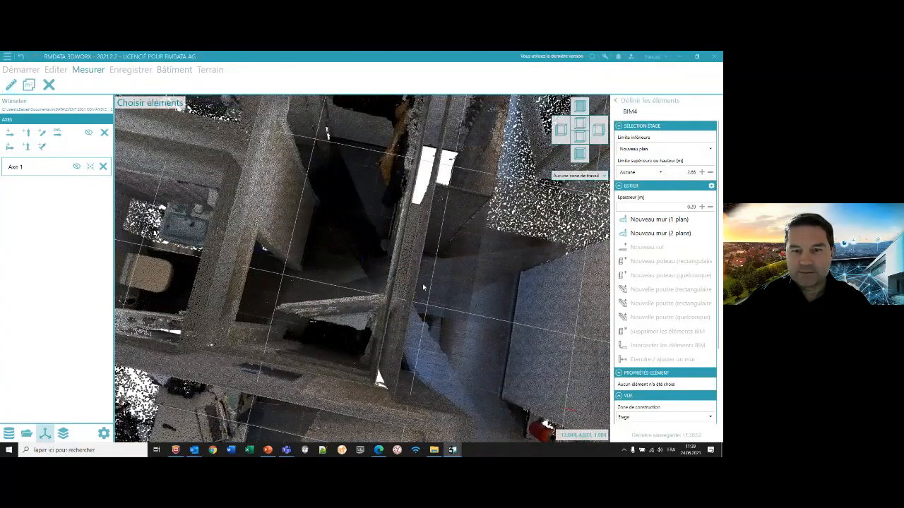
# - Set the wall thickness to 0.12 m and create a new interior wall from points picked on the partition surfaces
pyautogui.click(659, 219)
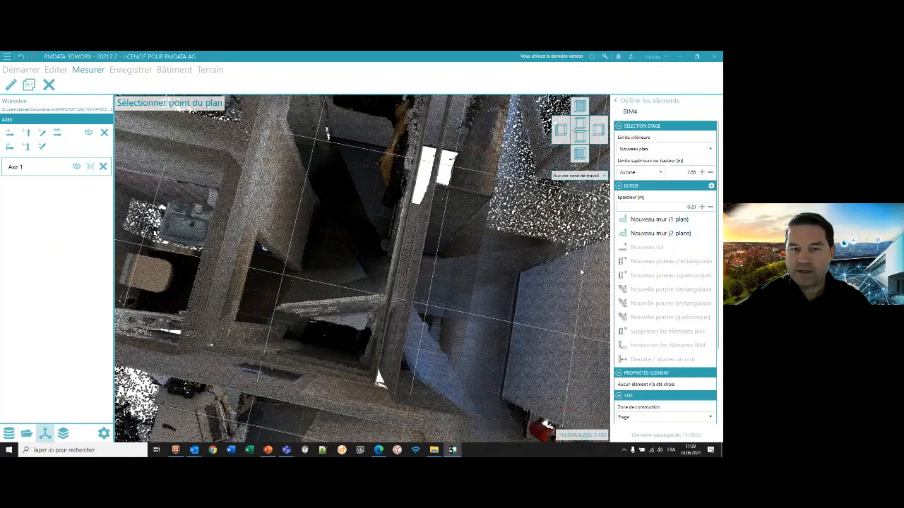
pyautogui.click(690, 207)
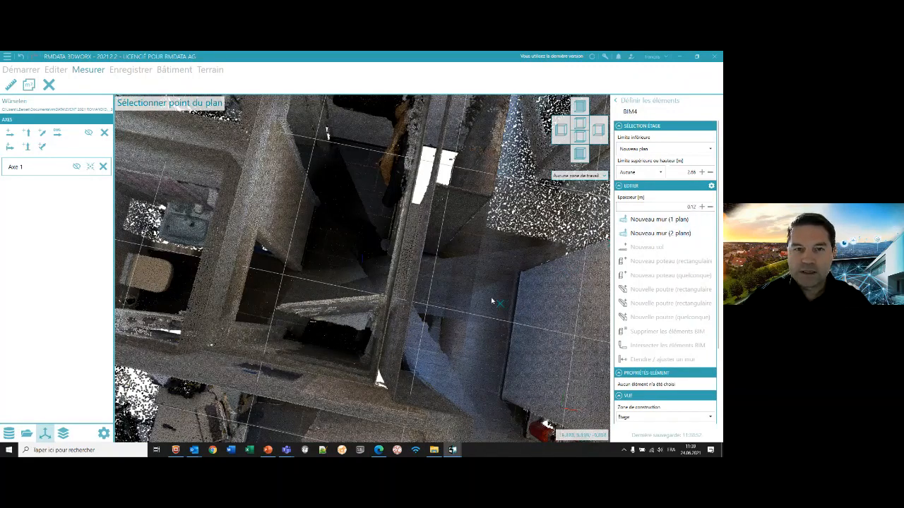
pyautogui.moveTo(480, 295); pyautogui.dragTo(335, 143, button='middle')
pyautogui.scroll(-3, 334, 143)
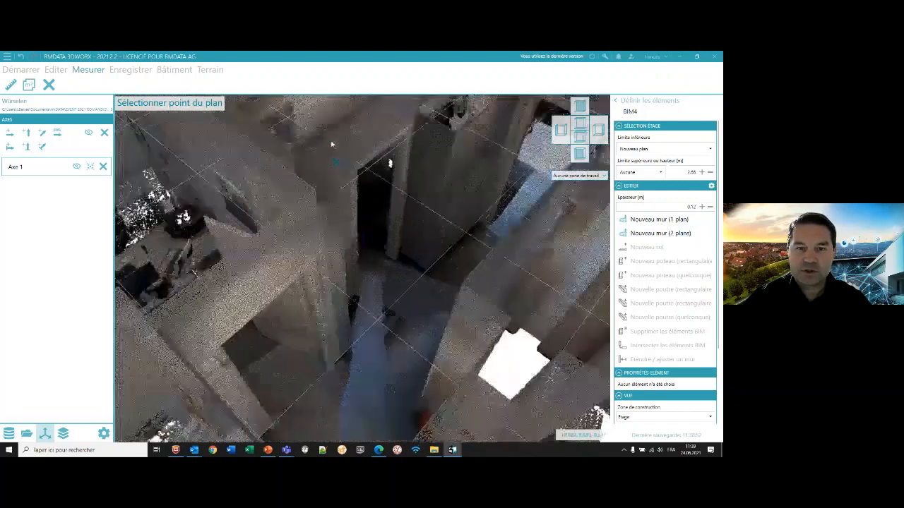
pyautogui.click(363, 184)
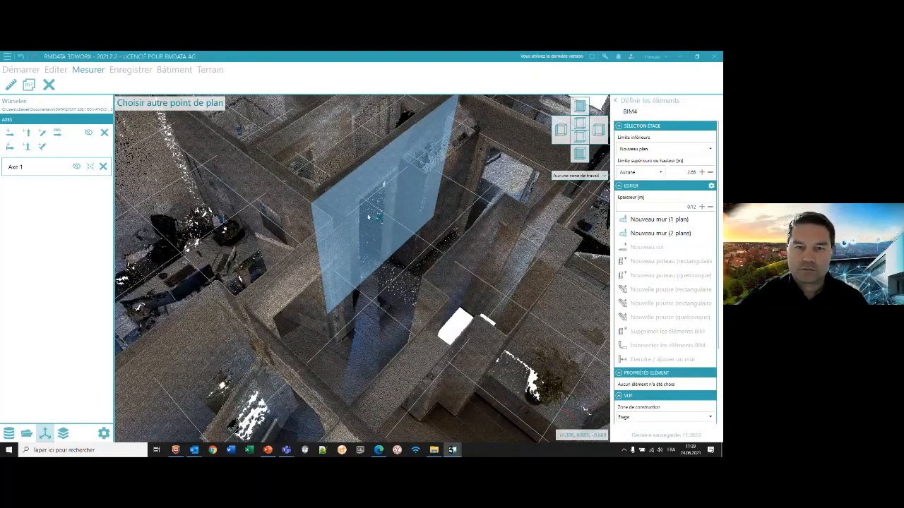
pyautogui.scroll(-3, 351, 279)
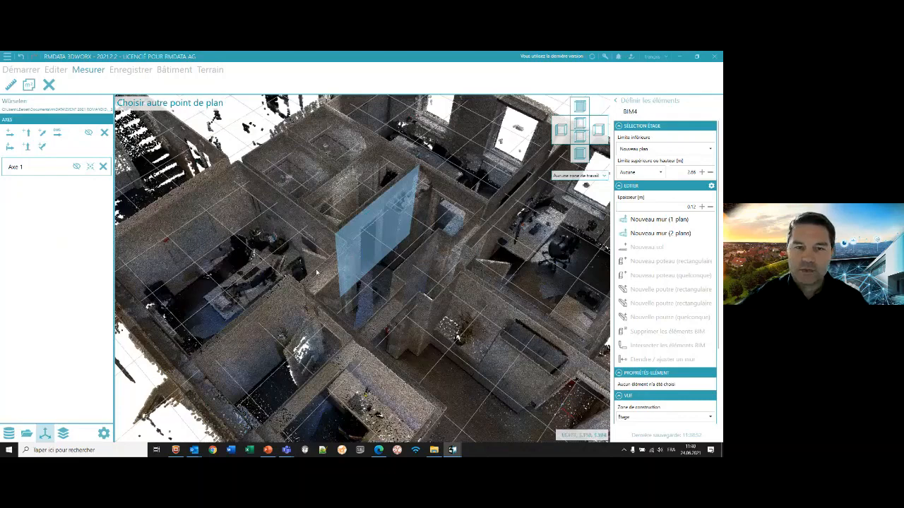
pyautogui.moveTo(316, 272); pyautogui.dragTo(431, 261, button='middle')
pyautogui.click(340, 234)
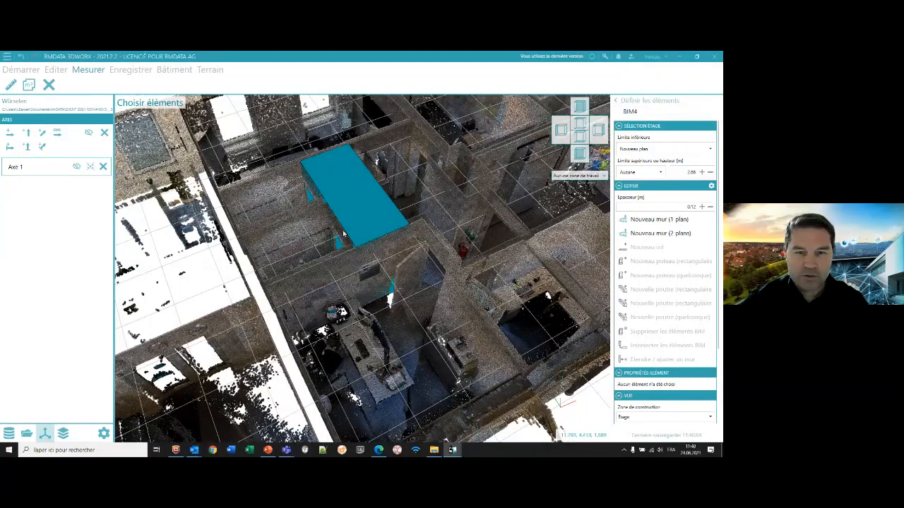
# - Delete the misplaced wall and create a new 0.12 m one-plane wall from a point on the narrow interior partition
pyautogui.click(362, 220)
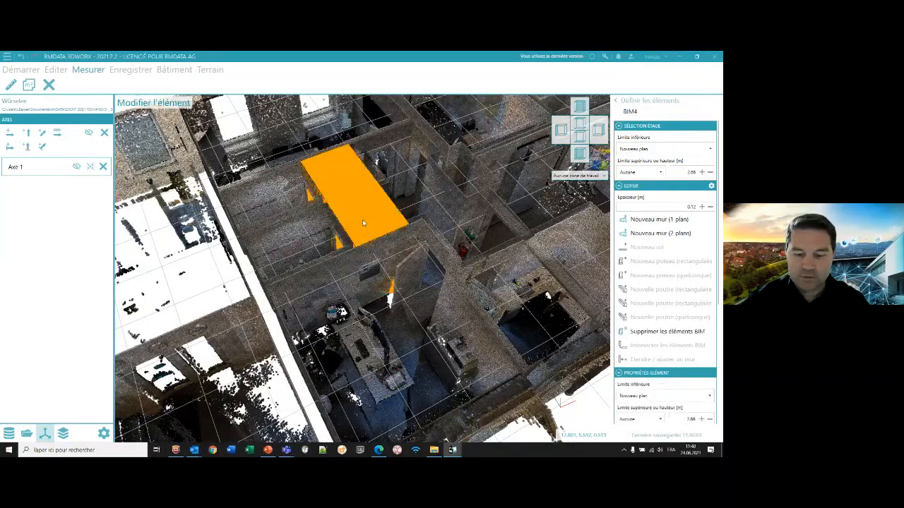
pyautogui.press('Delete')
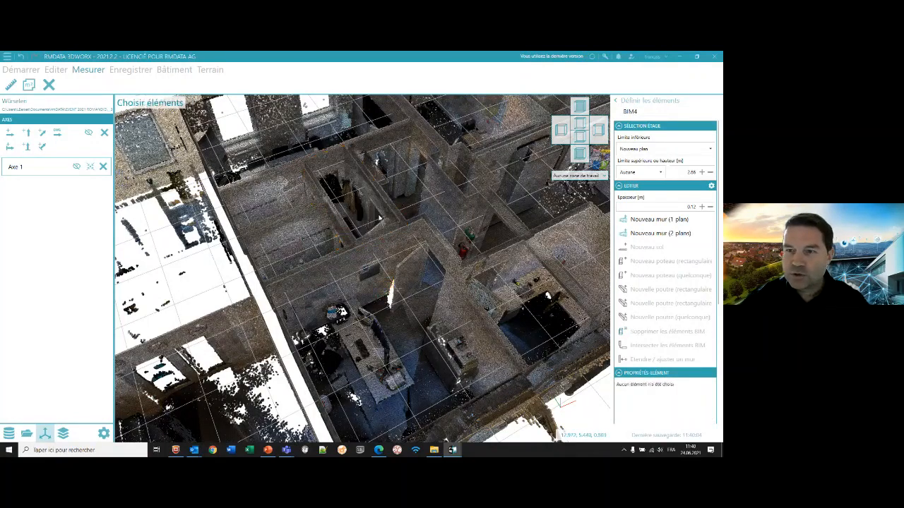
pyautogui.click(659, 219)
pyautogui.moveTo(442, 233); pyautogui.dragTo(486, 245, button='middle')
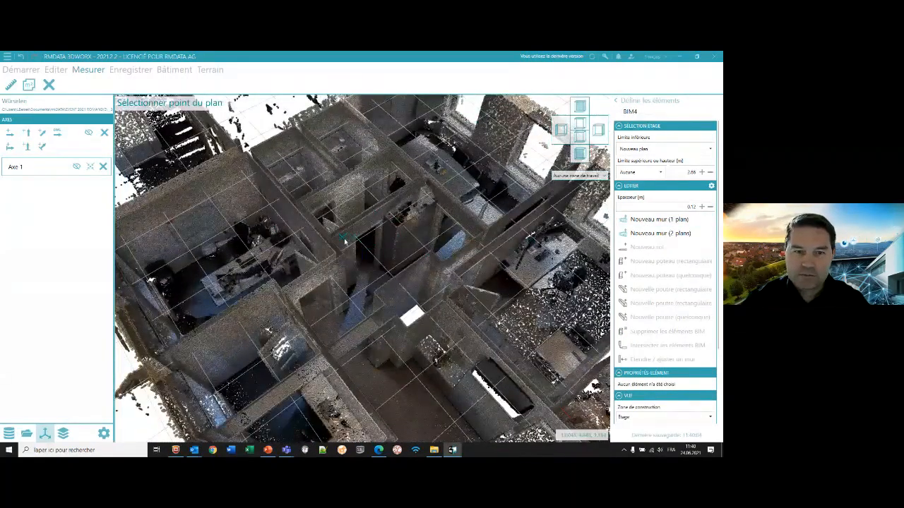
pyautogui.click(345, 241)
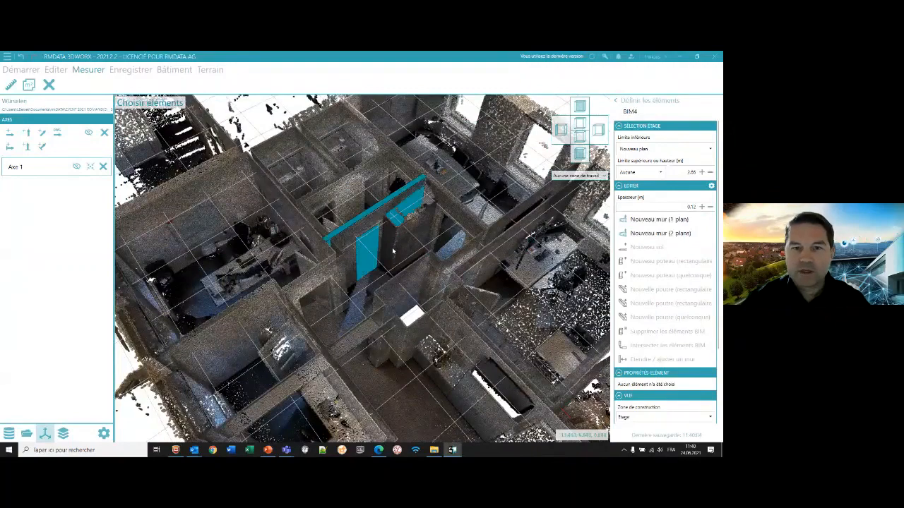
# - Add two more 0.12 m one-plane walls, on the long partition beside the office and the short cross partition with the doorway
pyautogui.moveTo(392, 250); pyautogui.dragTo(353, 271, button='middle')
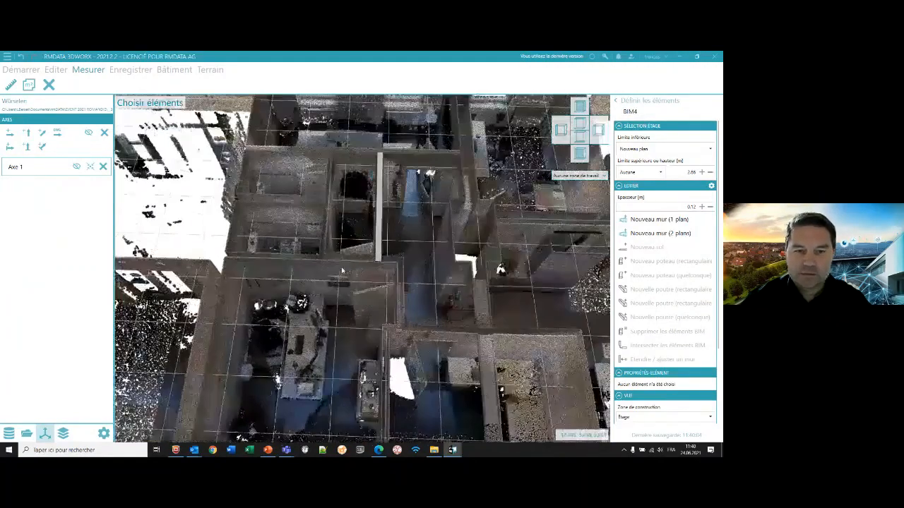
pyautogui.press('space')
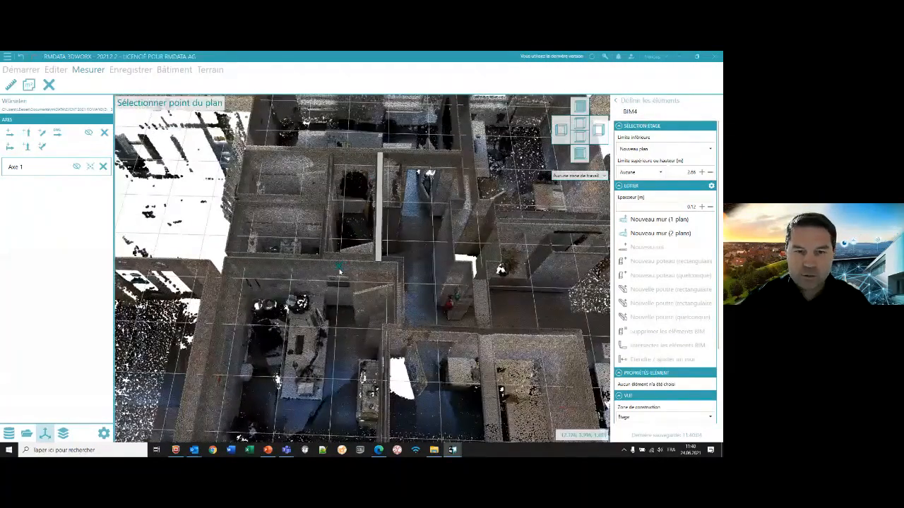
pyautogui.click(339, 270)
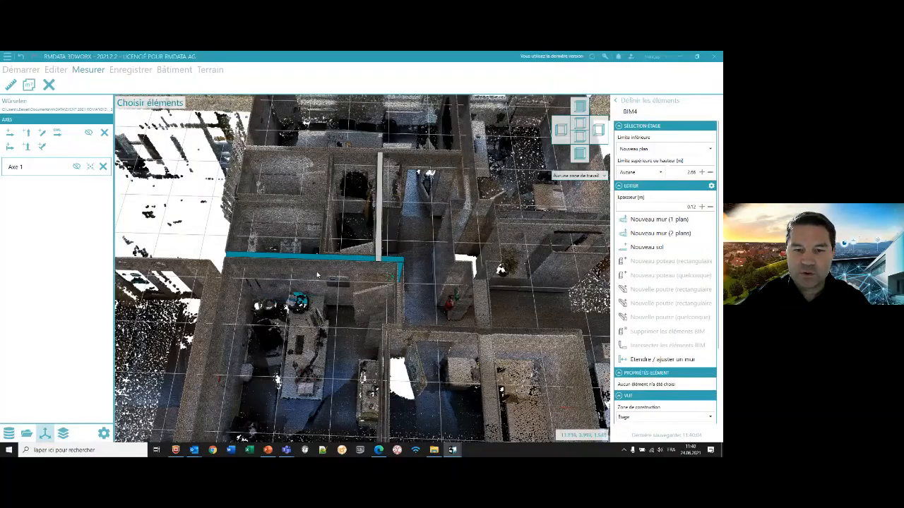
pyautogui.moveTo(317, 275); pyautogui.dragTo(403, 326, button='middle')
pyautogui.press('space')
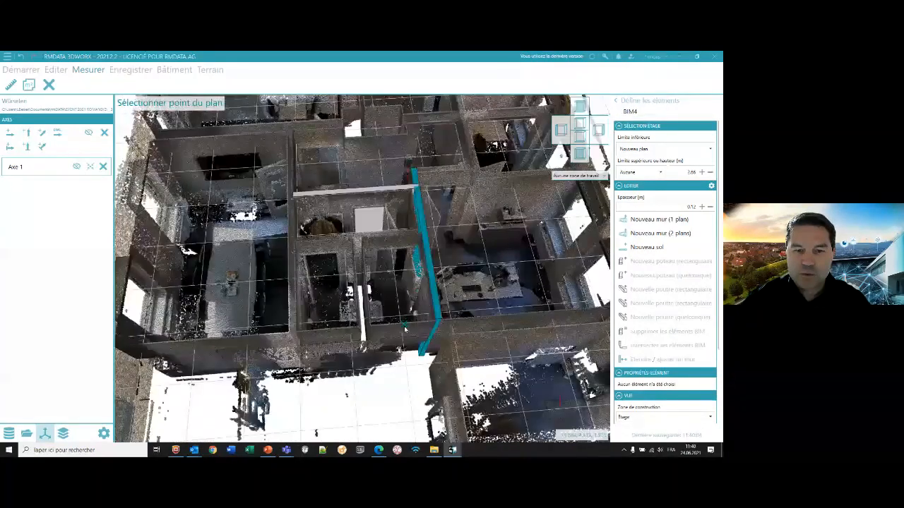
pyautogui.click(389, 244)
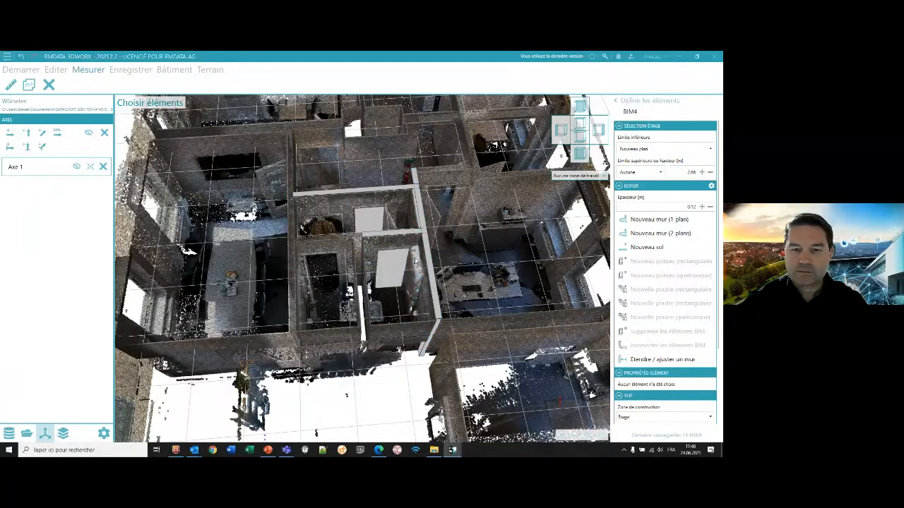
# - Open the wall details of the short cross wall for editing
pyautogui.click(406, 262)
pyautogui.scroll(-2, 681, 319)
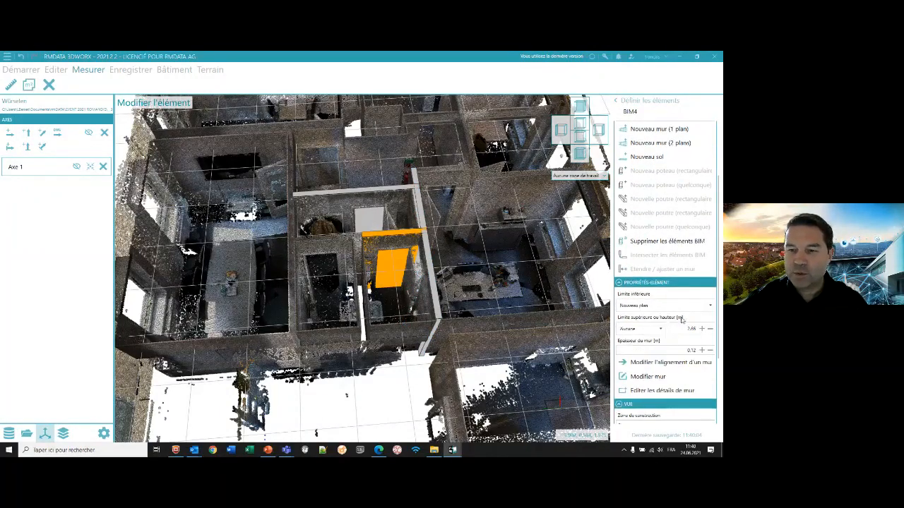
pyautogui.click(660, 389)
pyautogui.scroll(3, 410, 216)
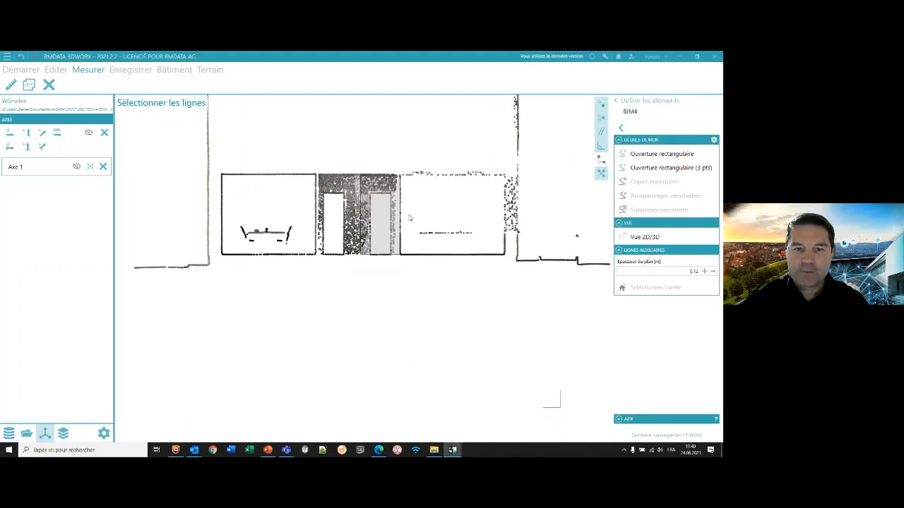
pyautogui.scroll(2, 429, 257)
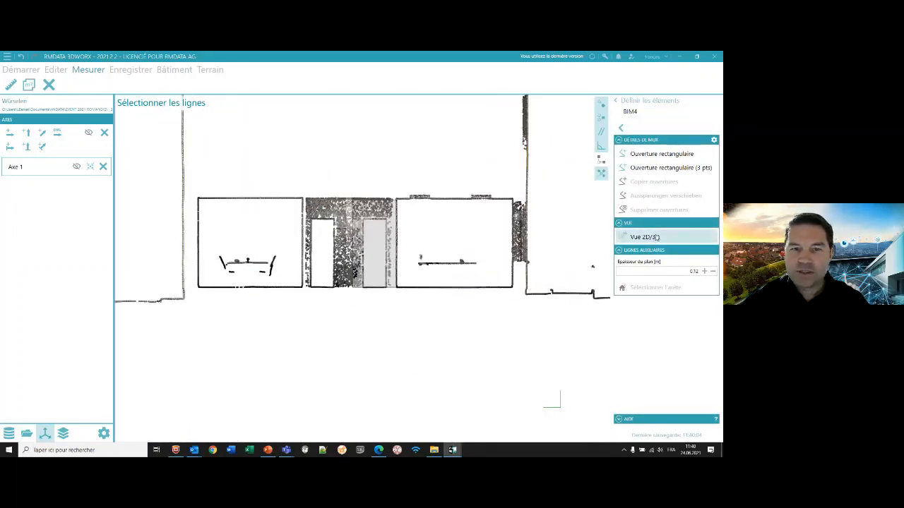
# - Extract both vertical edges and the upper edge of the doorway from the point cloud as auxiliary lines in the 3D view
pyautogui.click(652, 237)
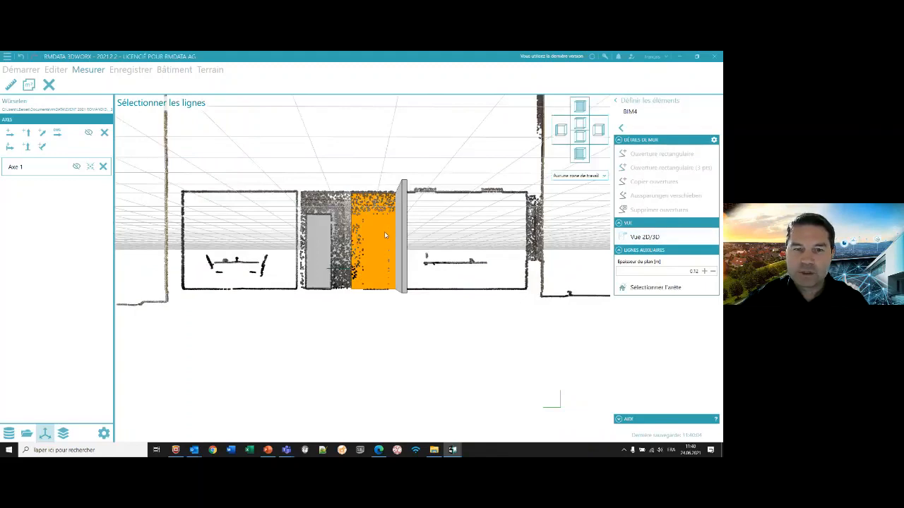
pyautogui.scroll(3, 385, 234)
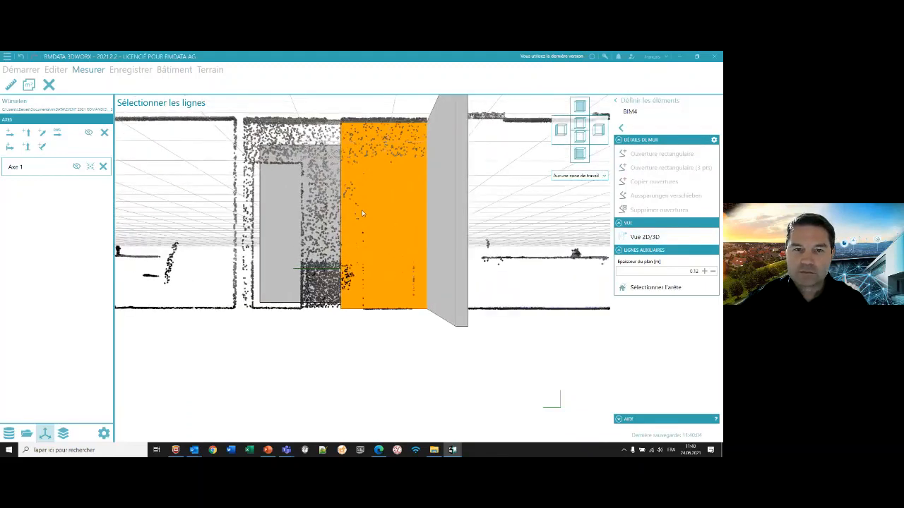
pyautogui.moveTo(362, 209); pyautogui.dragTo(387, 228, button='middle')
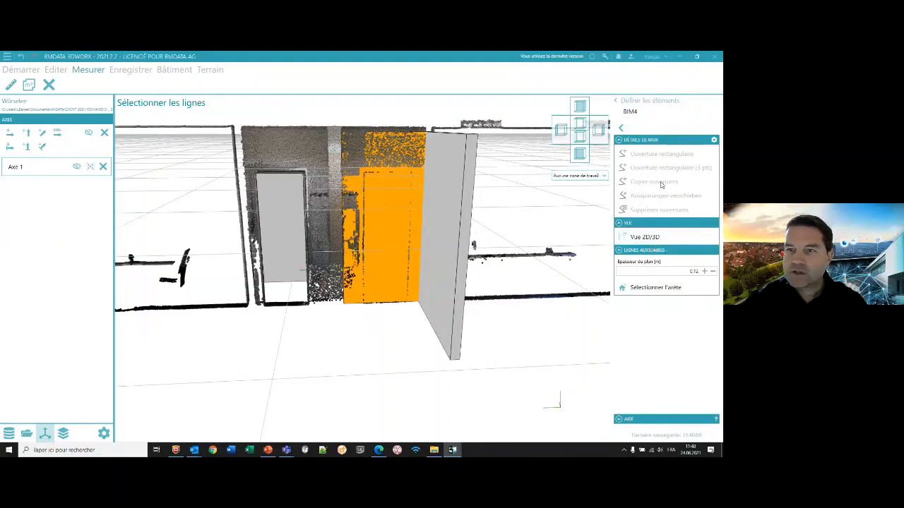
pyautogui.click(657, 287)
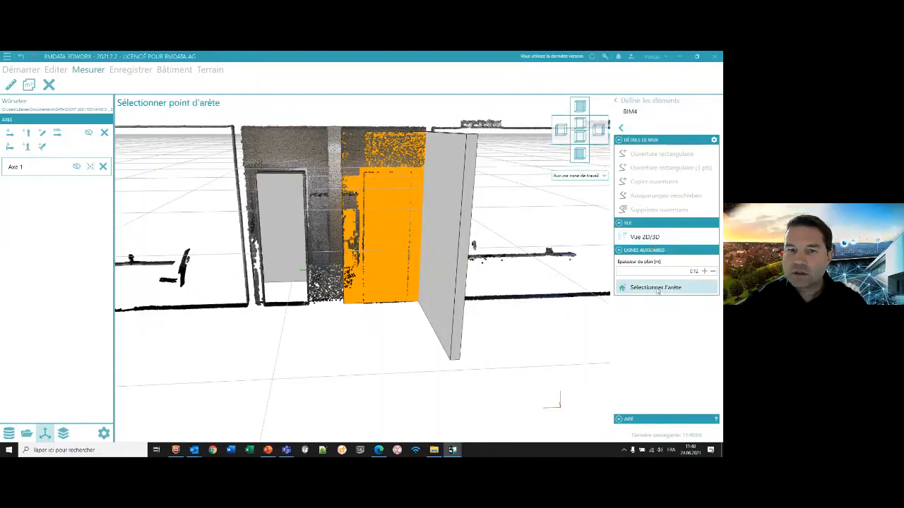
pyautogui.click(364, 226)
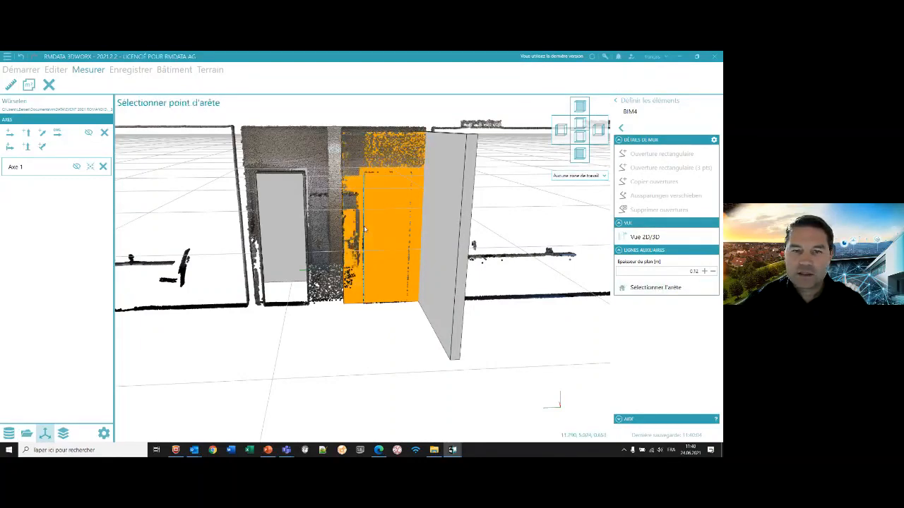
pyautogui.click(409, 243)
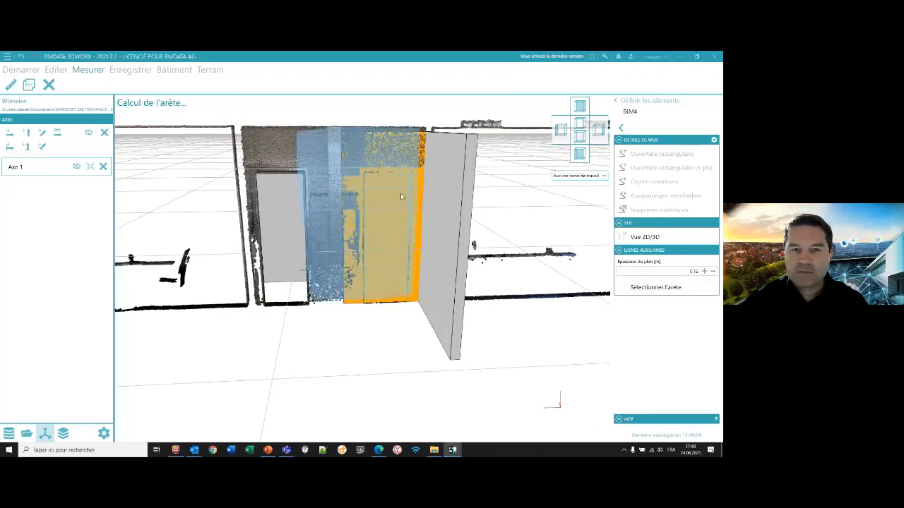
pyautogui.click(384, 173)
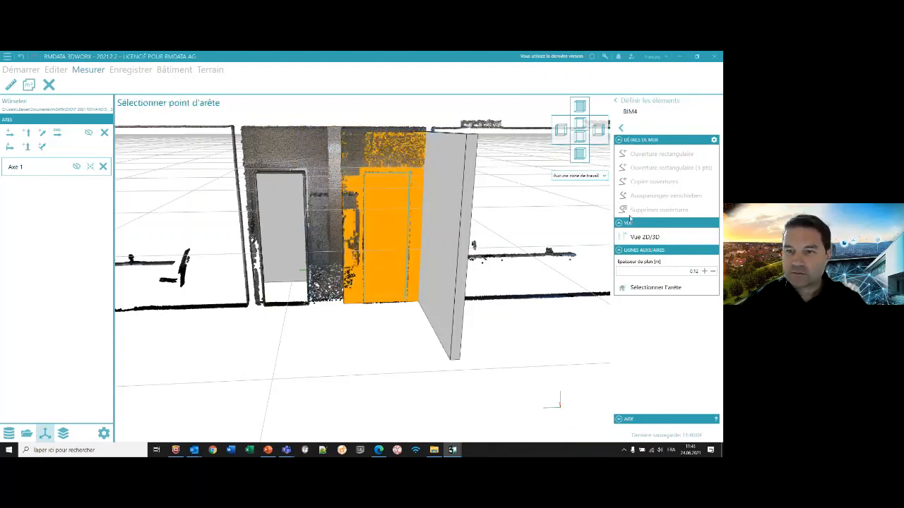
# - In the 2D wall view, create a 0.71 by 2.10 m rectangular opening snapped to the corners of the door outline
pyautogui.click(646, 236)
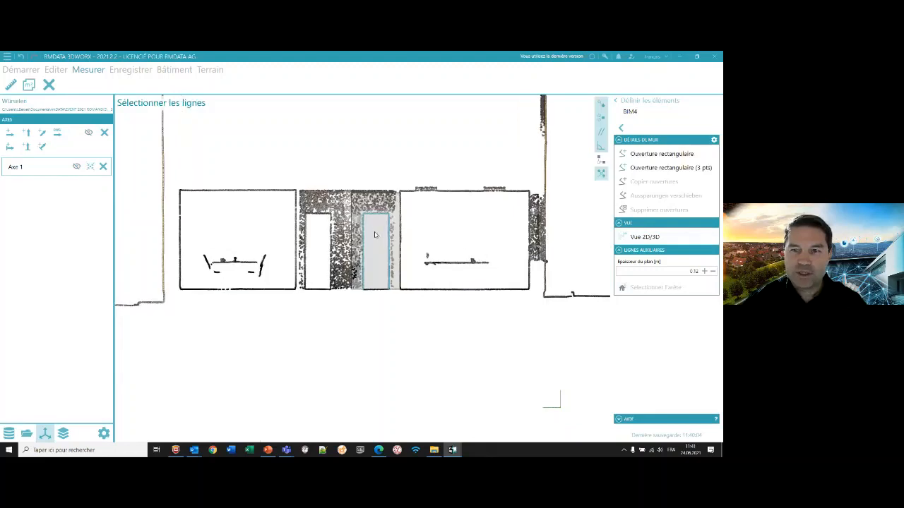
pyautogui.click(671, 168)
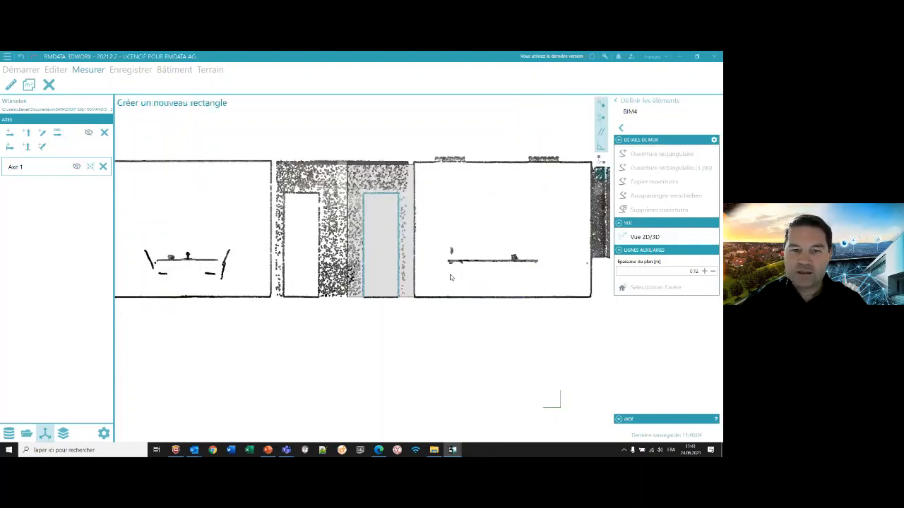
pyautogui.click(363, 192)
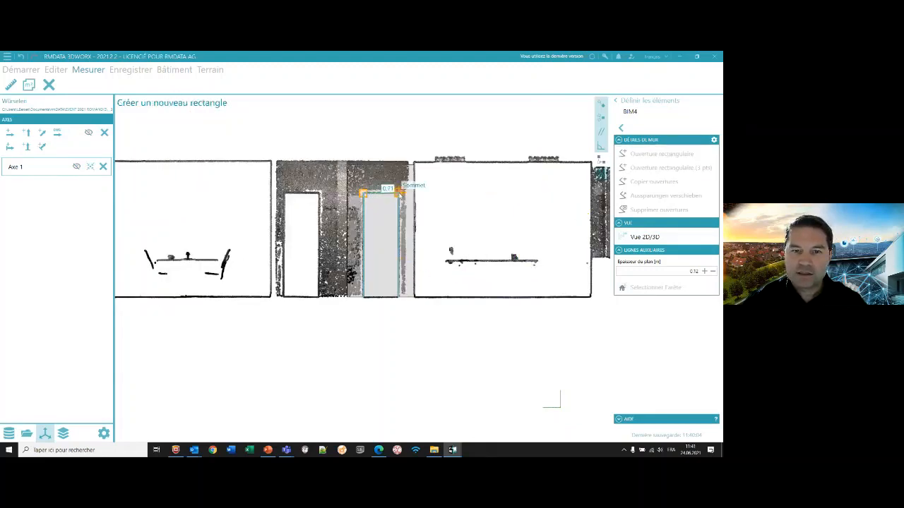
pyautogui.click(399, 300)
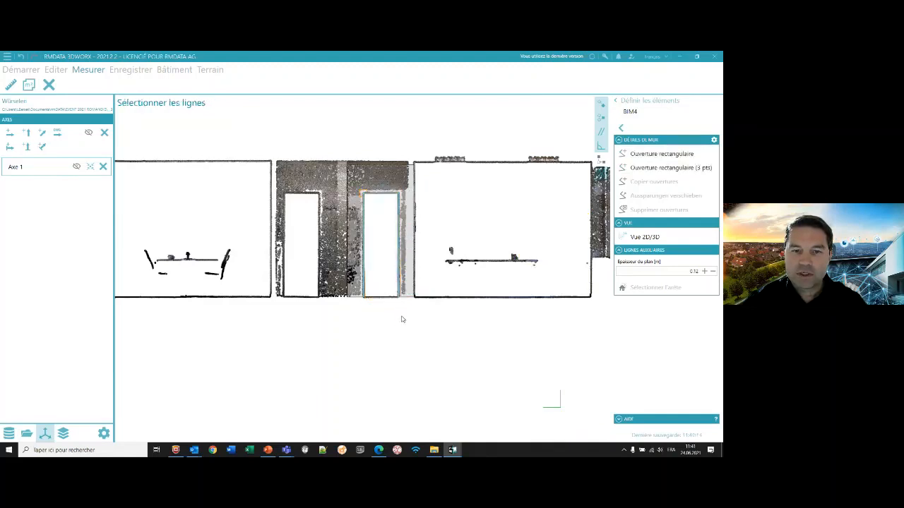
# - Inspect the door opening in 3D, leave the wall details and check the modelled walls within the whole storey's point cloud
pyautogui.click(642, 237)
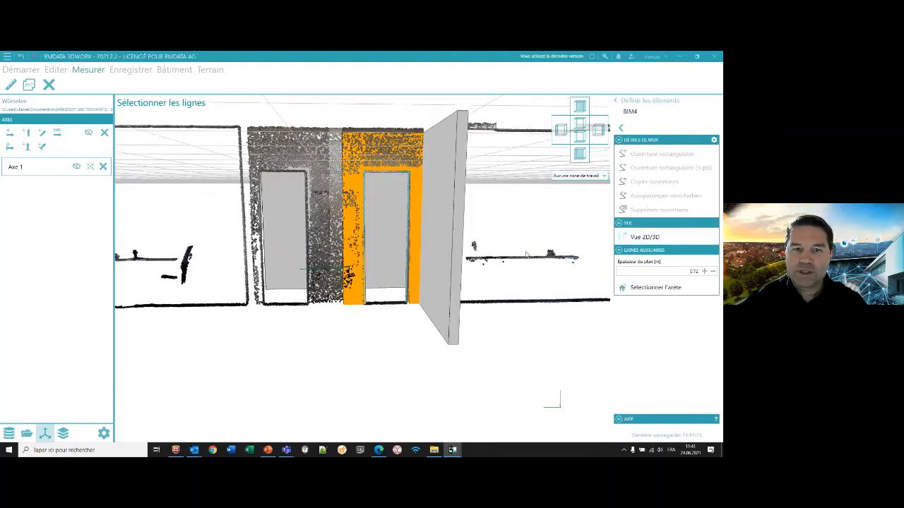
pyautogui.moveTo(542, 259); pyautogui.dragTo(318, 233, button='middle')
pyautogui.scroll(-2, 364, 244)
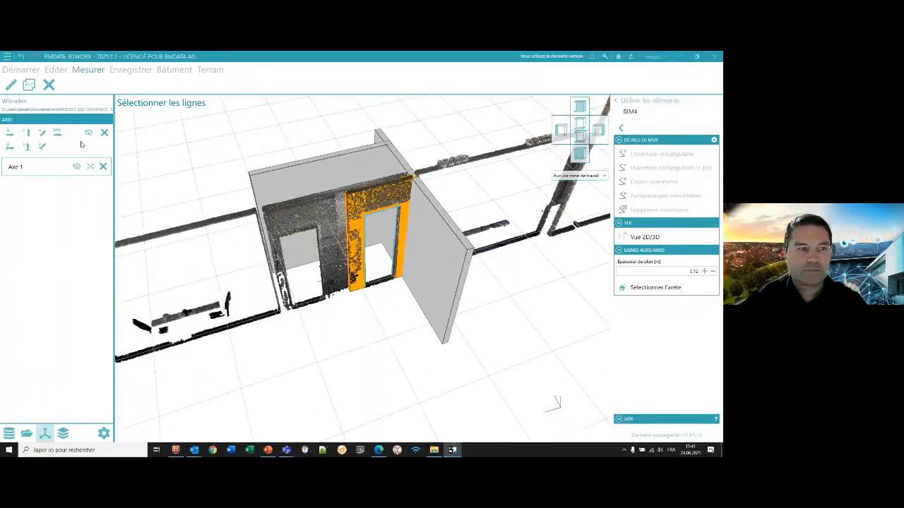
pyautogui.click(8, 432)
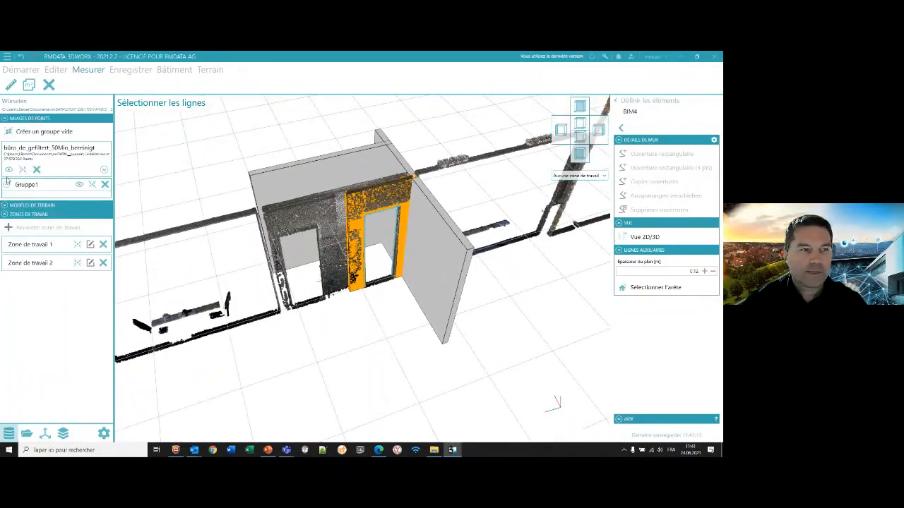
pyautogui.scroll(-5, 286, 215)
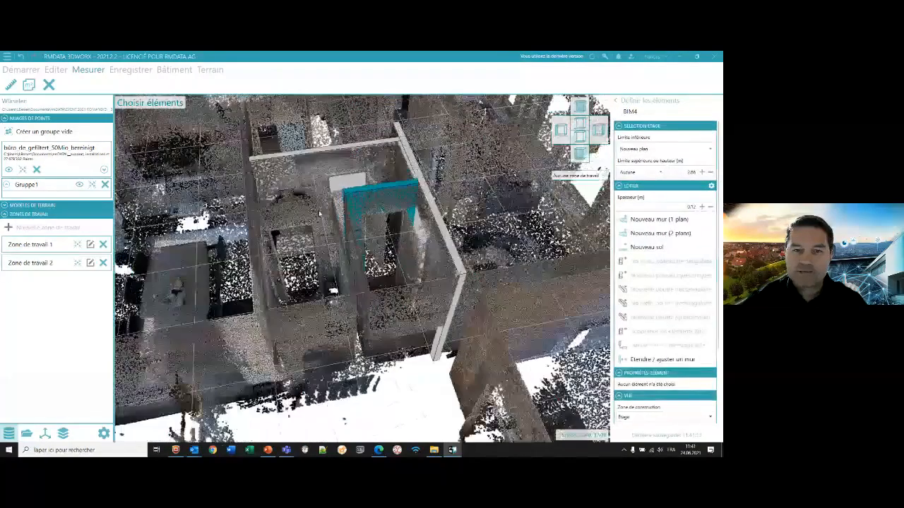
pyautogui.moveTo(319, 214); pyautogui.dragTo(365, 241, button='middle')
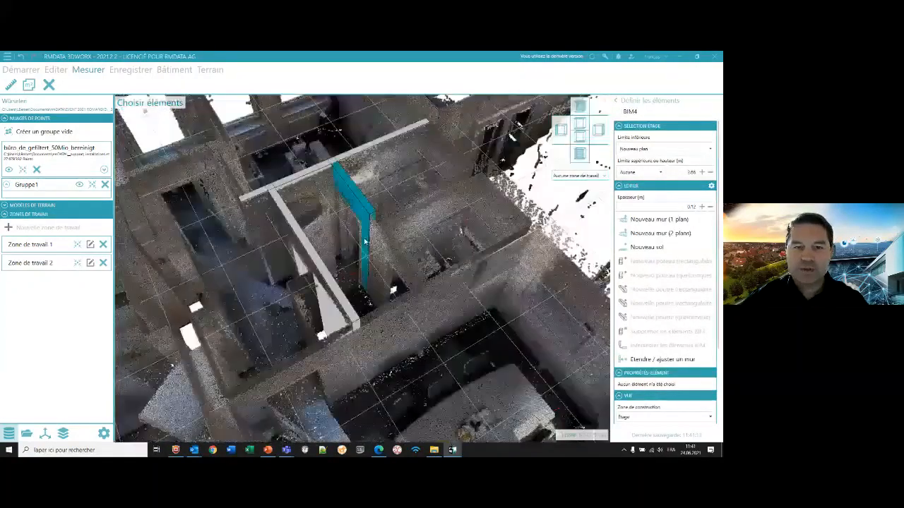
pyautogui.scroll(-5, 364, 242)
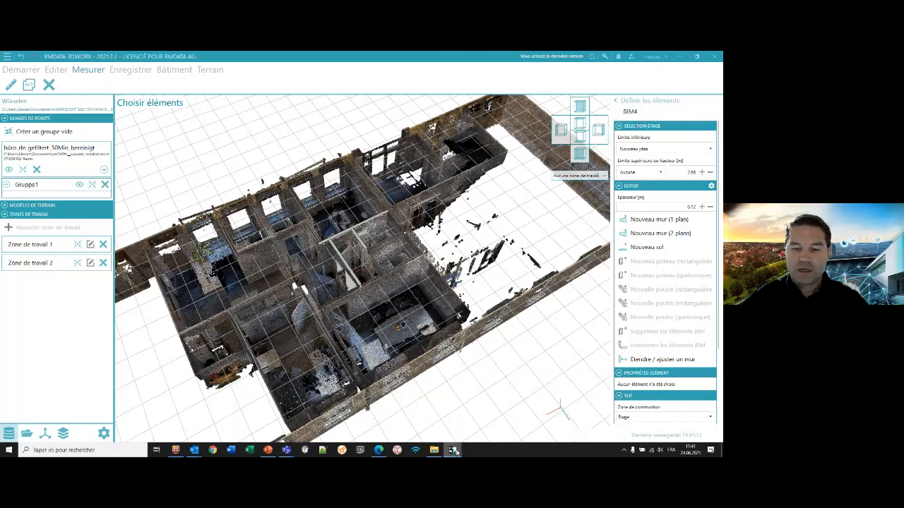
# - Switch to the other rmDATA 3DWorx window with the Volumes project and examine the landfill point cloud
pyautogui.moveTo(455, 451)
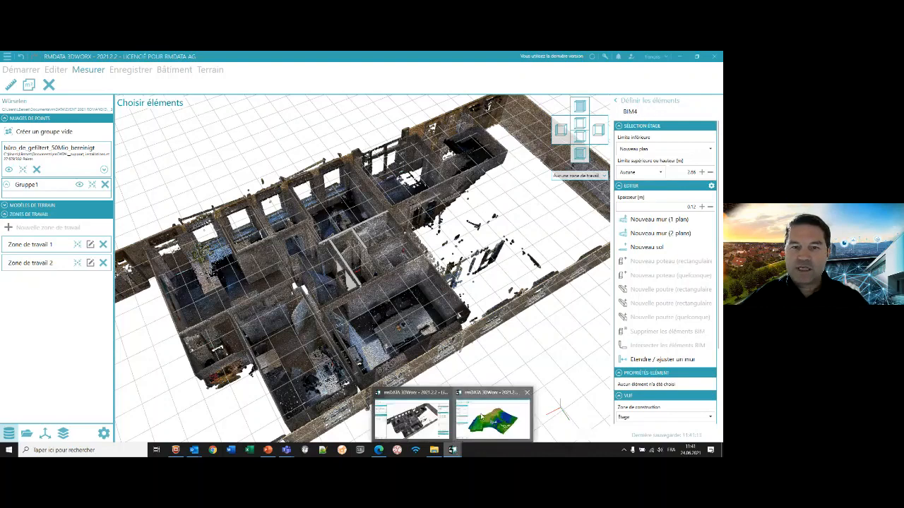
pyautogui.click(483, 418)
pyautogui.moveTo(478, 414); pyautogui.dragTo(382, 297)
pyautogui.scroll(3, 382, 297)
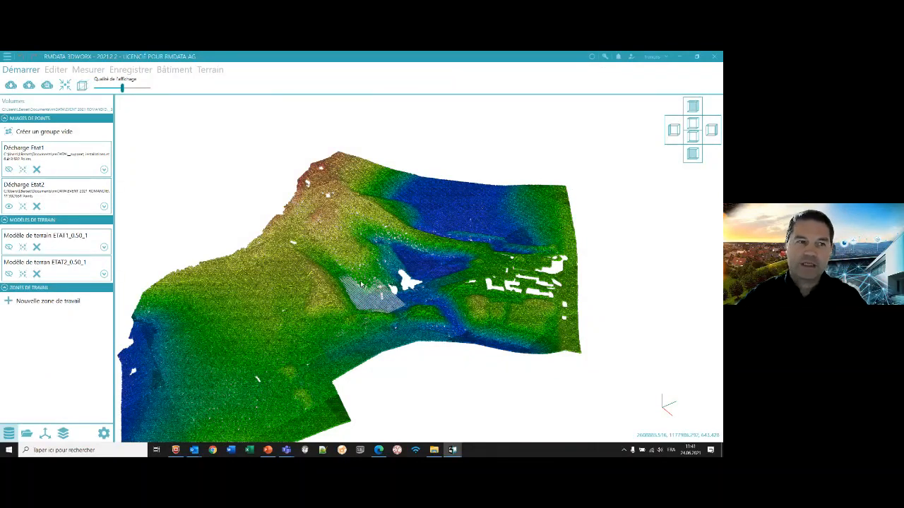
pyautogui.moveTo(361, 284); pyautogui.dragTo(421, 242, button='middle')
pyautogui.moveTo(409, 219); pyautogui.dragTo(392, 235)
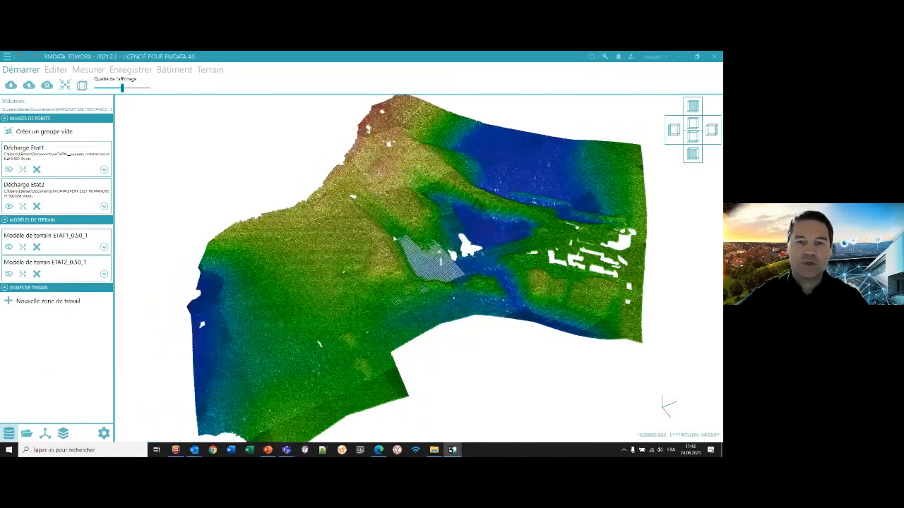
# - Show the Décharge Etat1 point cloud and the ETAT1_0.50_1 and ETAT2_0.50_1 terrain models, and hide the Décharge Etat2 cloud
pyautogui.click(10, 169)
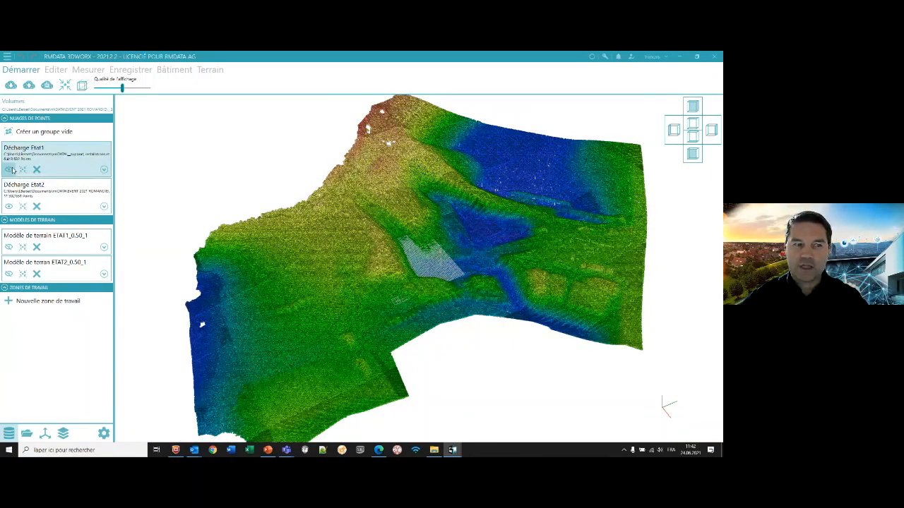
pyautogui.click(8, 248)
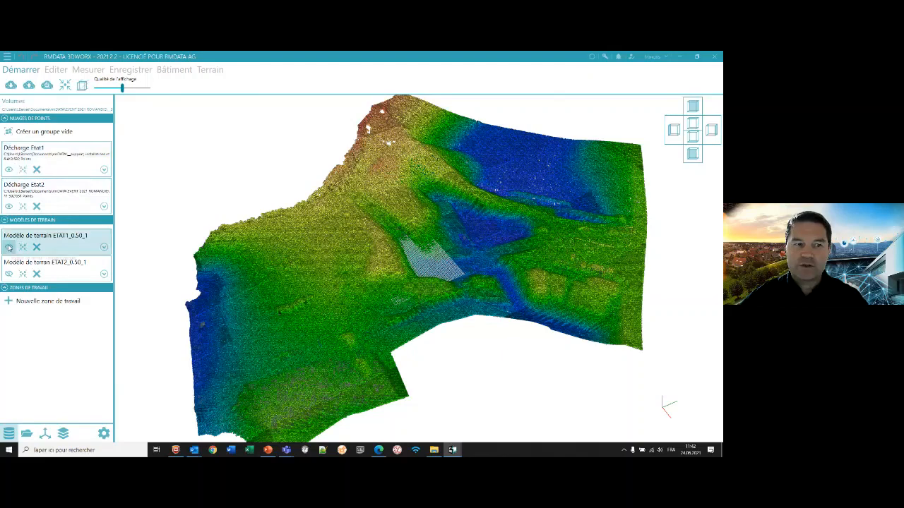
pyautogui.click(8, 274)
pyautogui.click(8, 206)
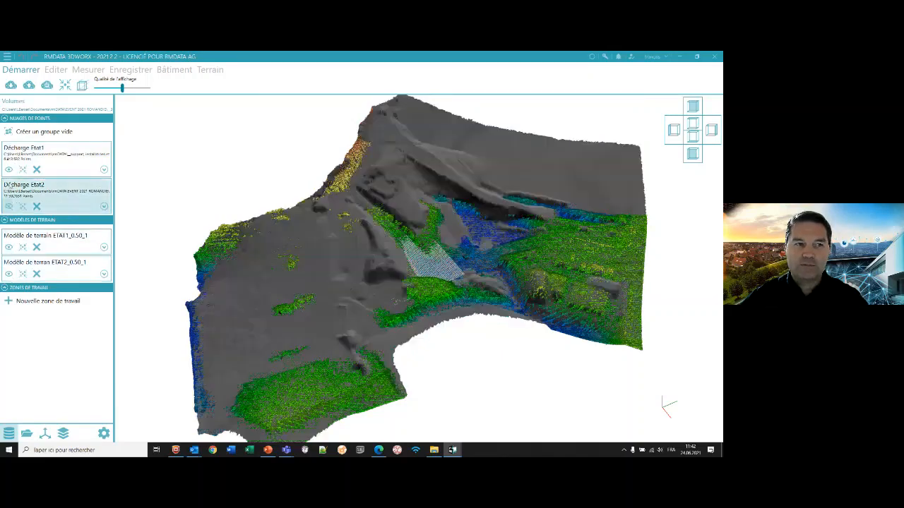
# - Hide the Décharge Etat1 cloud and the ETAT2_0.50_1 terrain model, and display ETAT1_0.50_1 coloured by altitude with increased brightness
pyautogui.click(8, 170)
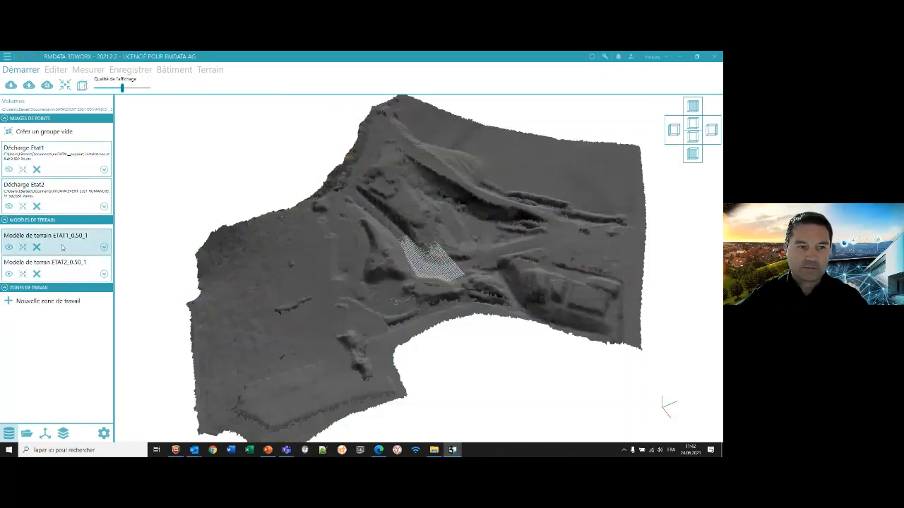
pyautogui.click(104, 247)
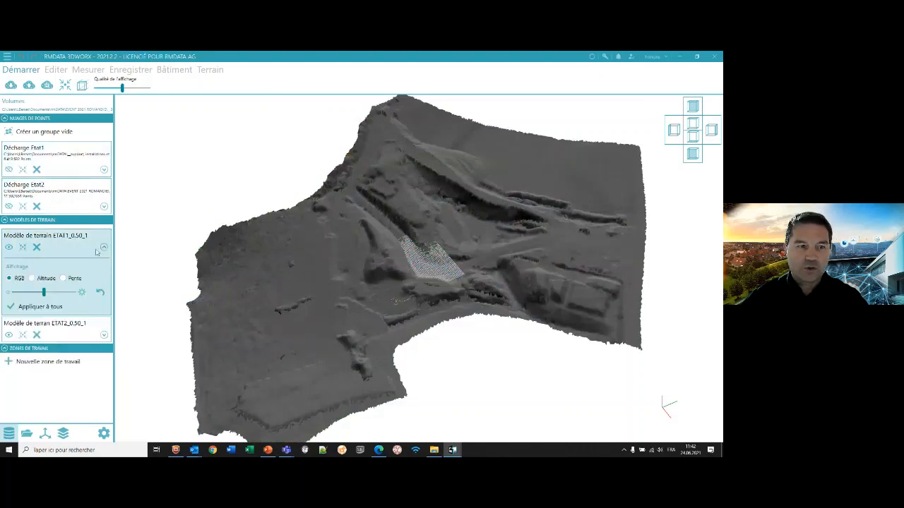
pyautogui.click(33, 278)
pyautogui.moveTo(55, 309); pyautogui.dragTo(56, 306)
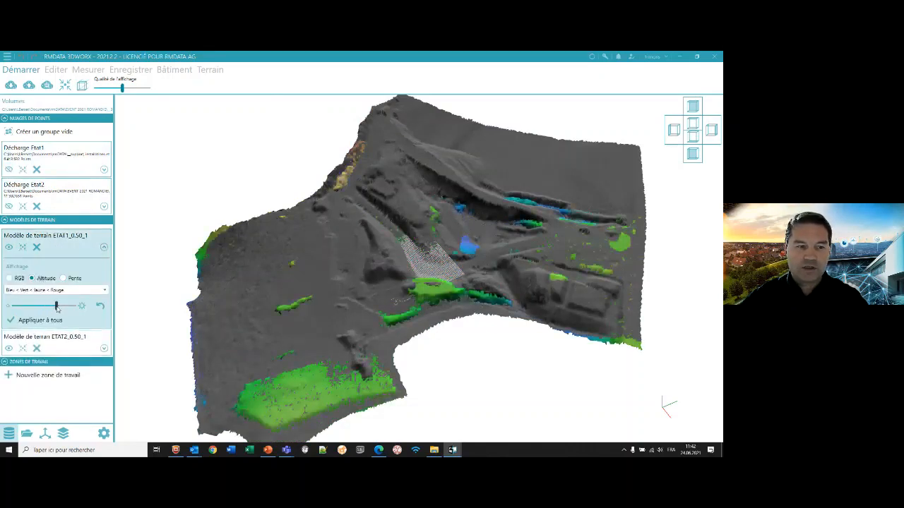
pyautogui.click(10, 349)
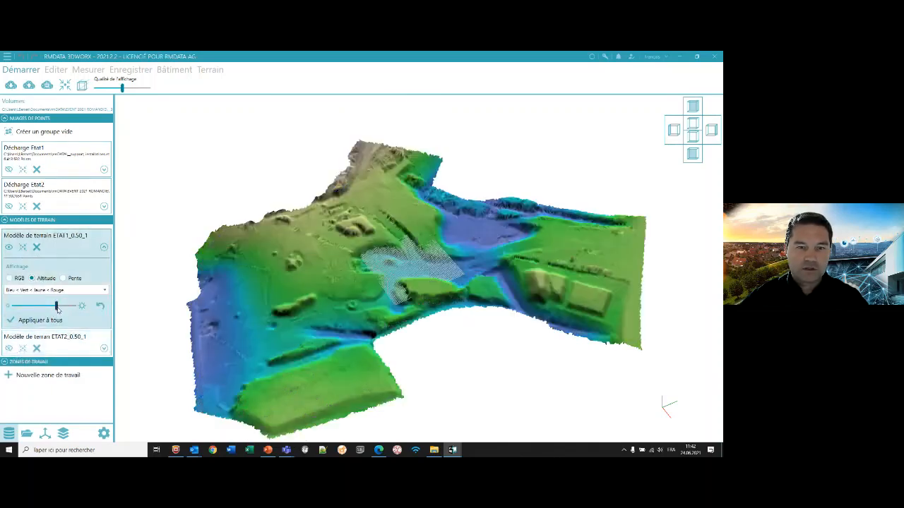
pyautogui.moveTo(56, 308); pyautogui.dragTo(60, 306)
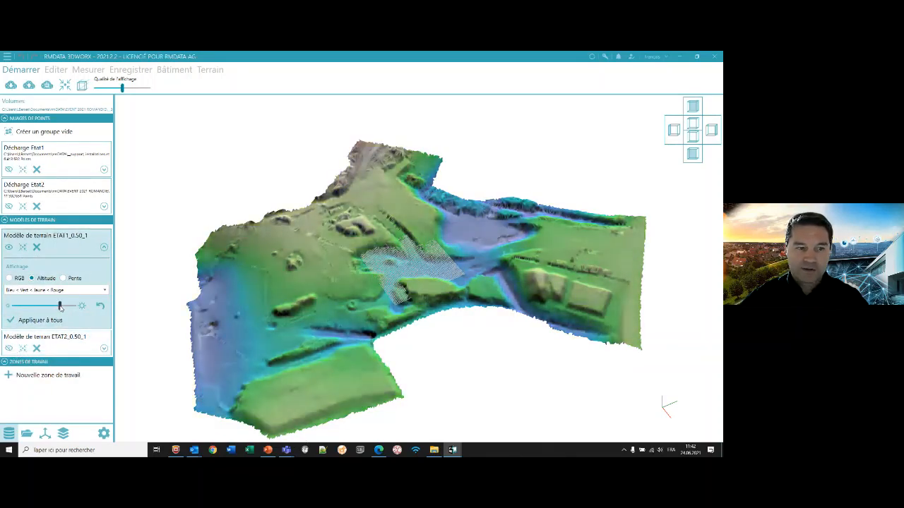
# - Colour ETAT1_0.50_1 by slope (Pente), apply the display to all terrain models and show ETAT2_0.50_1 again
pyautogui.click(64, 279)
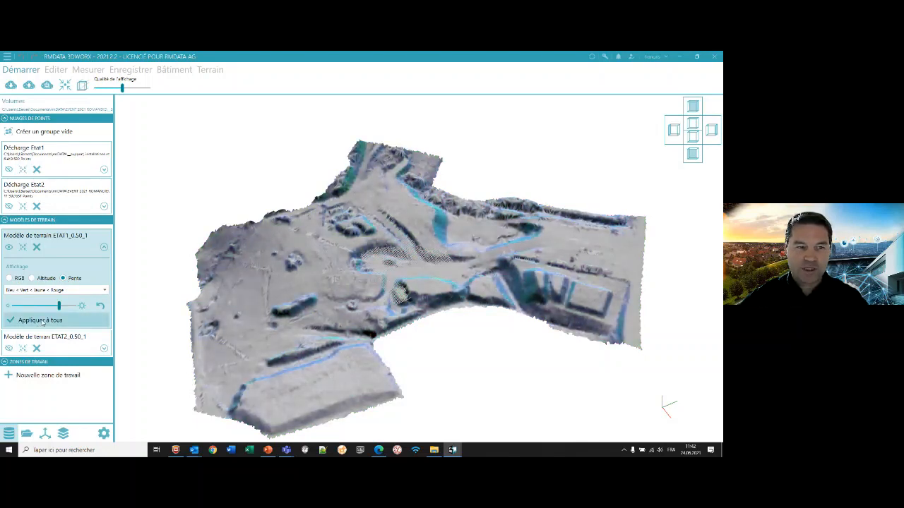
pyautogui.click(8, 348)
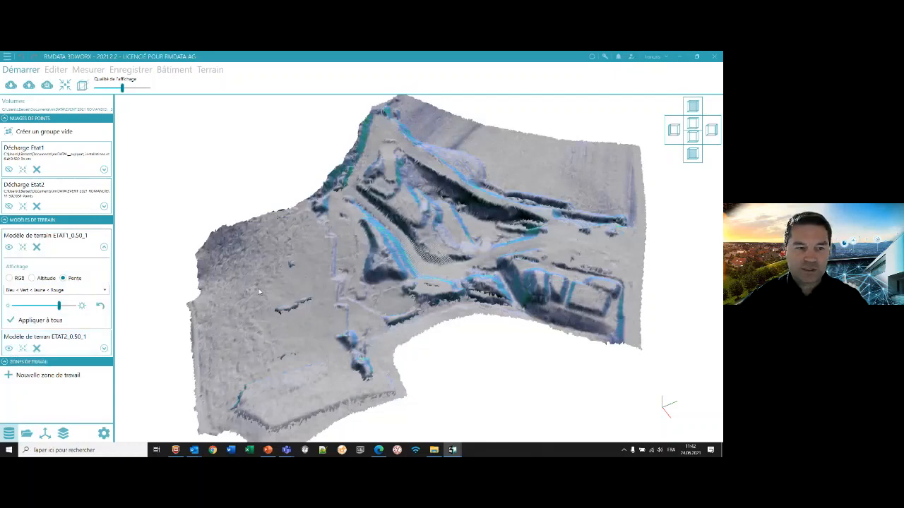
pyautogui.moveTo(345, 241); pyautogui.dragTo(454, 162)
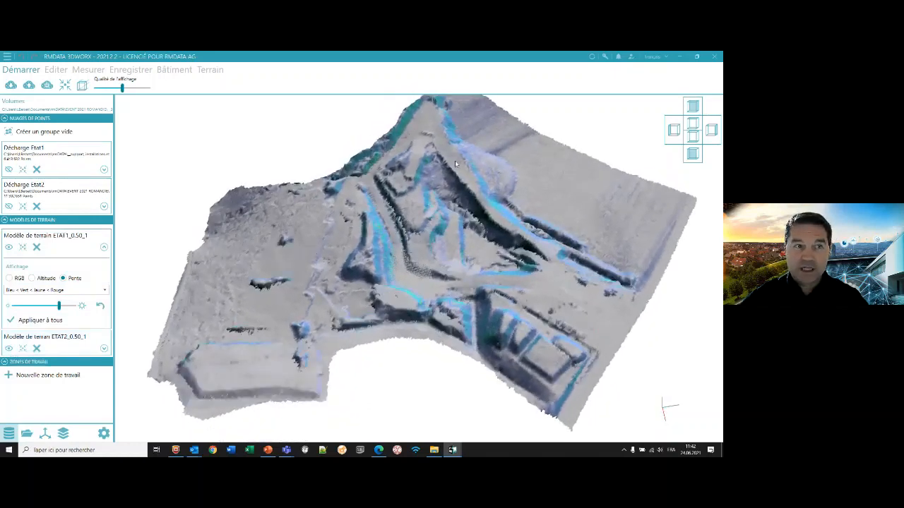
# - Start a new volume calculation and choose ETAT2_0.50_1 as the terrain model to evaluate
pyautogui.click(214, 71)
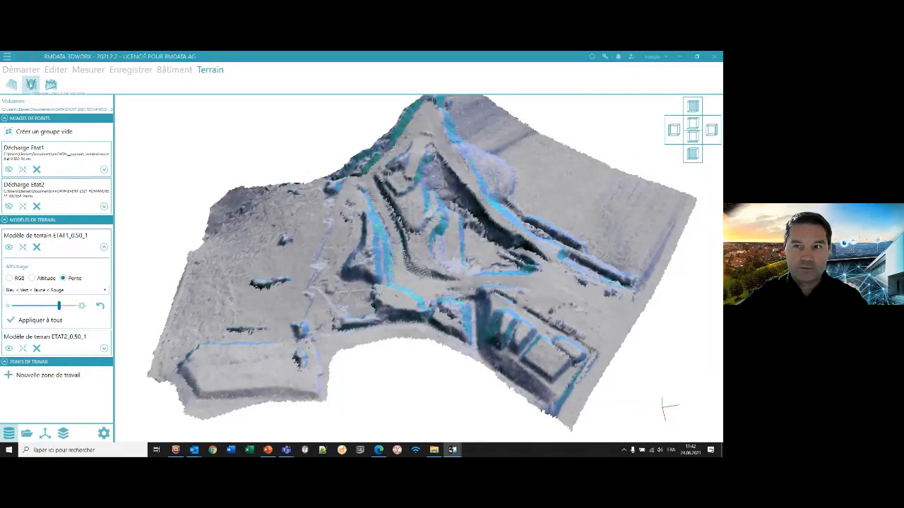
pyautogui.click(31, 85)
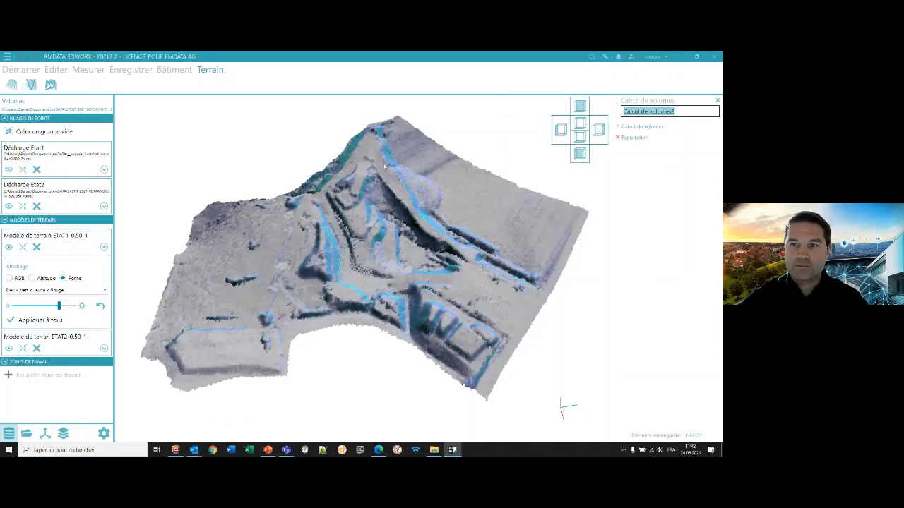
pyautogui.click(641, 126)
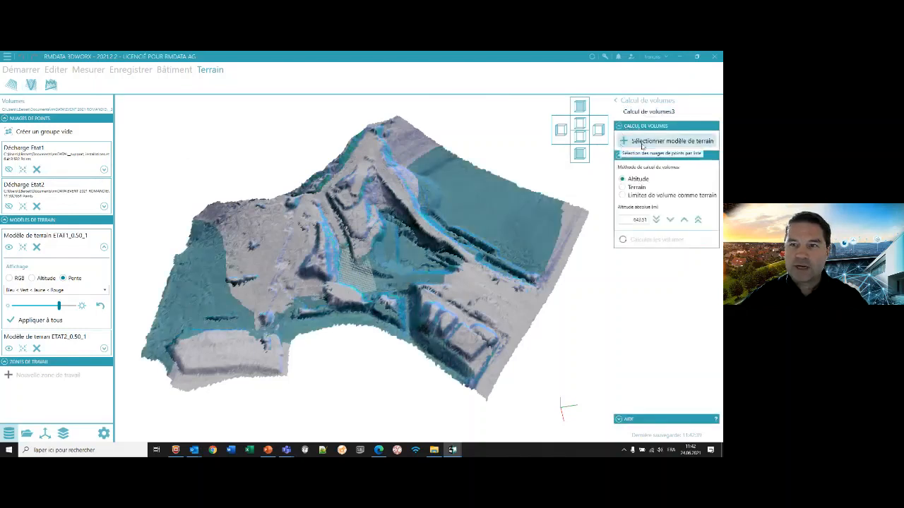
pyautogui.click(648, 142)
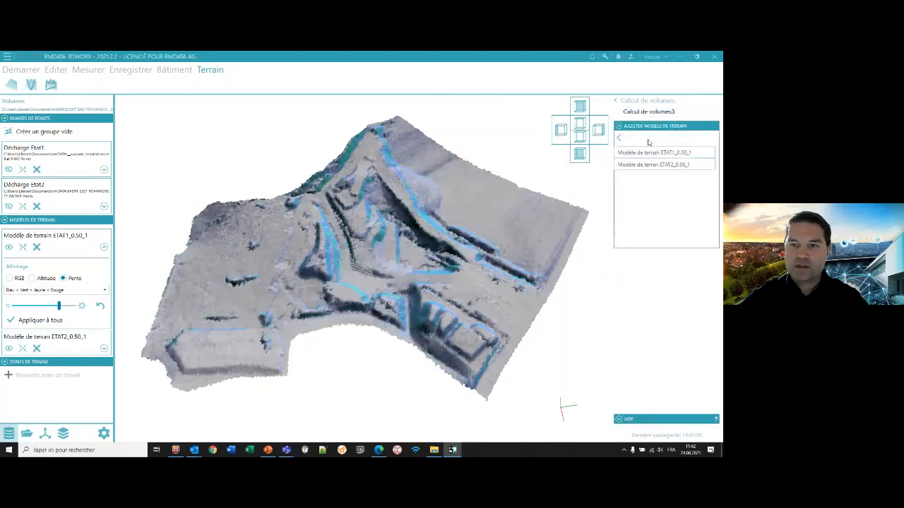
pyautogui.click(646, 165)
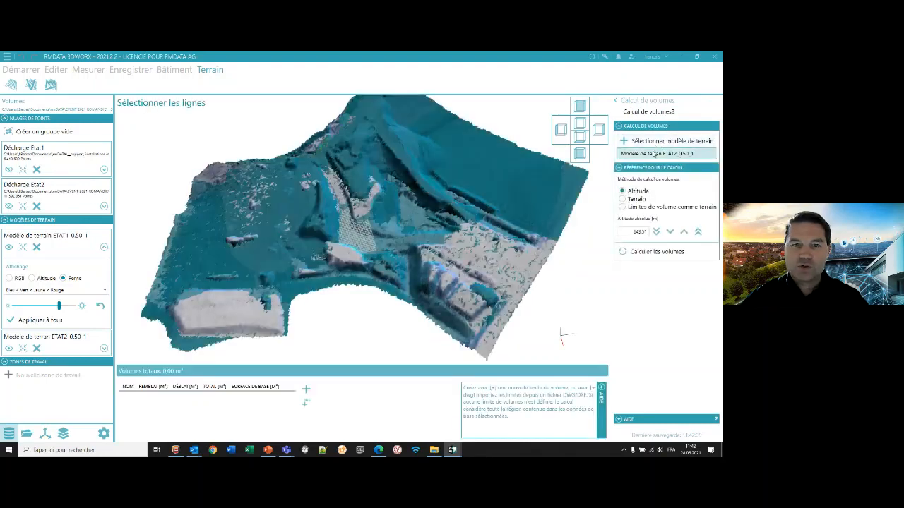
# - Set the calculation method to Terrain with ETAT1_0.50_1 as the reference terrain and calculate the volumes
pyautogui.click(623, 200)
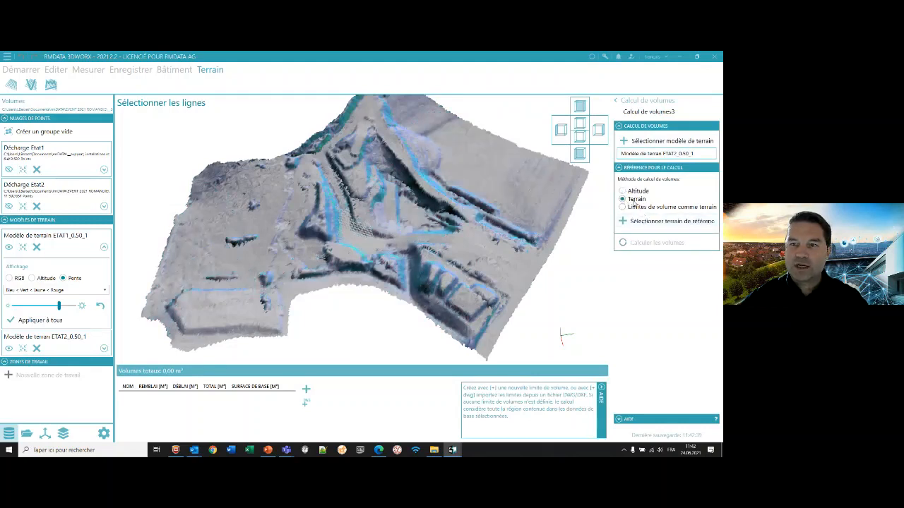
pyautogui.click(648, 223)
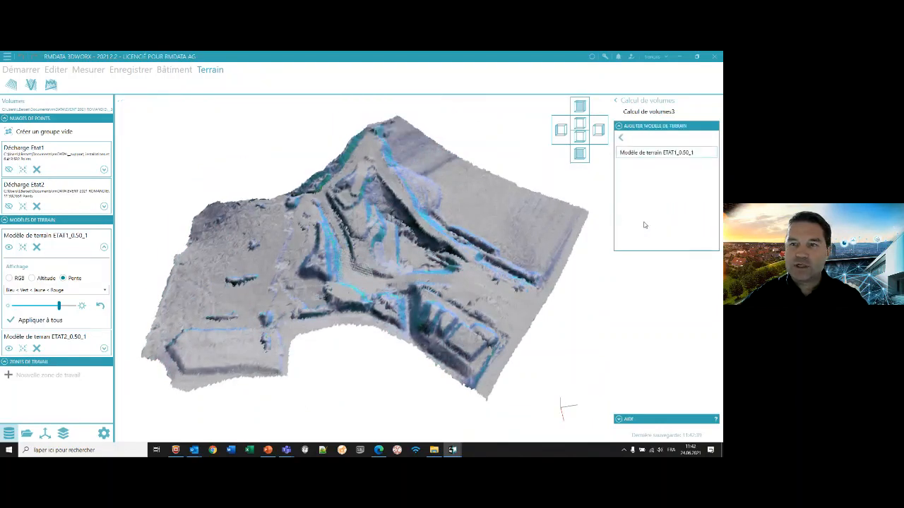
pyautogui.click(656, 152)
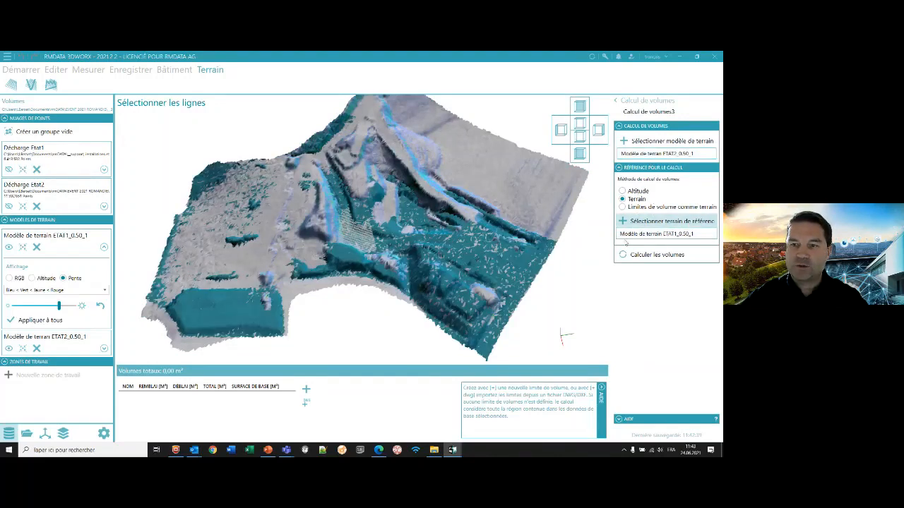
pyautogui.click(653, 254)
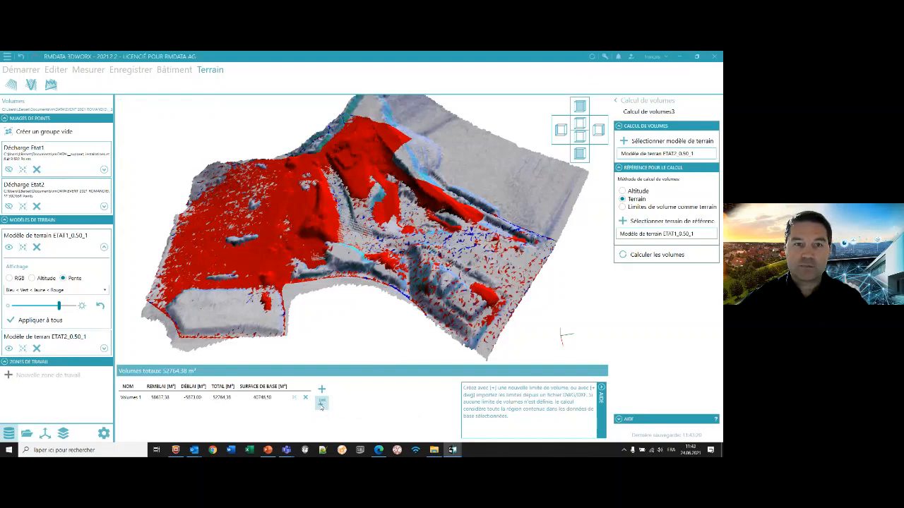
# - Import the volume limits from limites de volumes.dwg, projected onto the base terrain, and recalculate the volumes
pyautogui.click(321, 404)
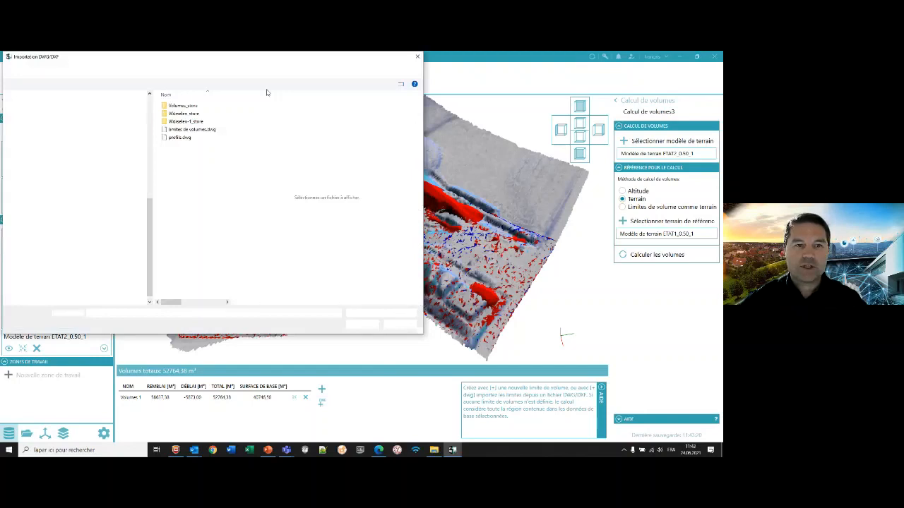
pyautogui.click(300, 159)
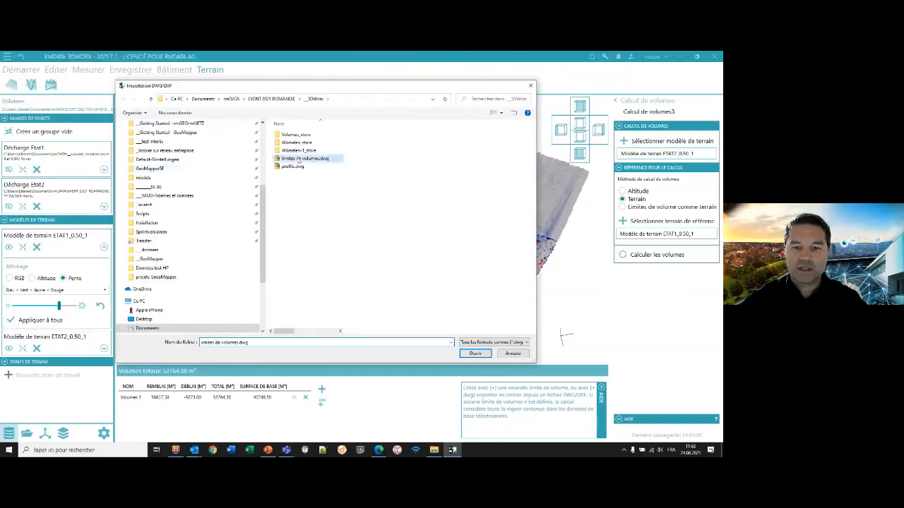
pyautogui.click(474, 353)
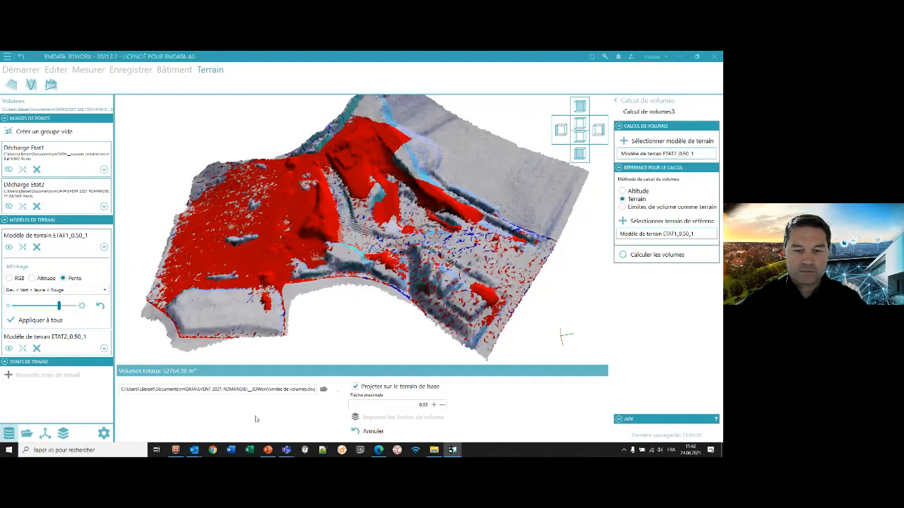
pyautogui.click(386, 417)
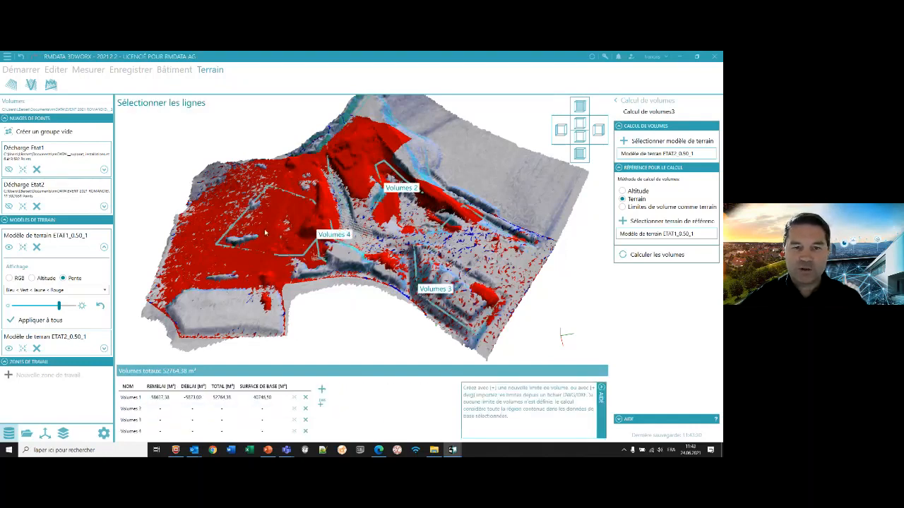
pyautogui.click(657, 255)
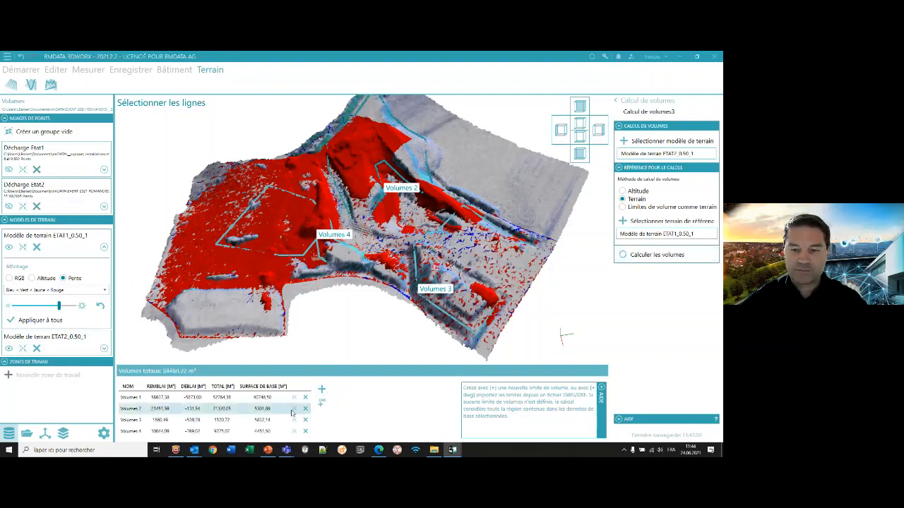
# - Switch to the rmDATA 3DWorx window with the Würselen building, start publishing the visible point clouds through WebShare and open the WebShare portal
pyautogui.moveTo(453, 450)
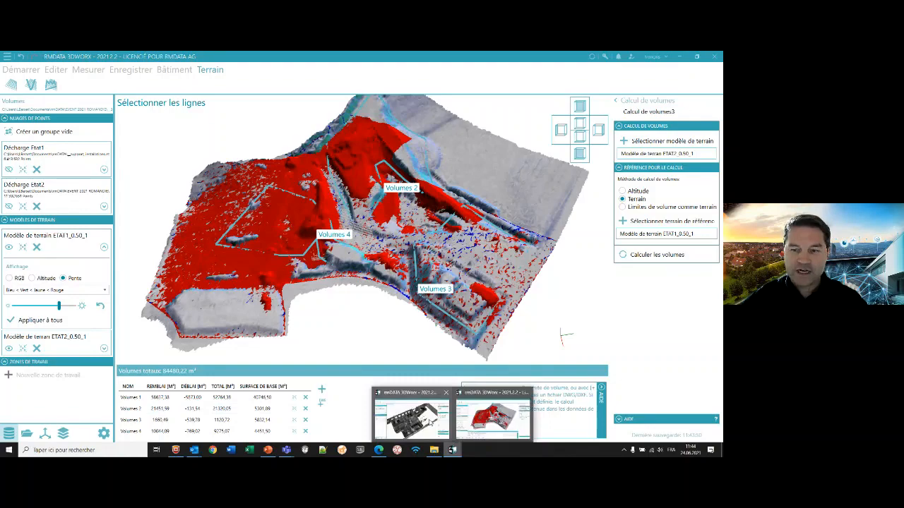
pyautogui.click(412, 418)
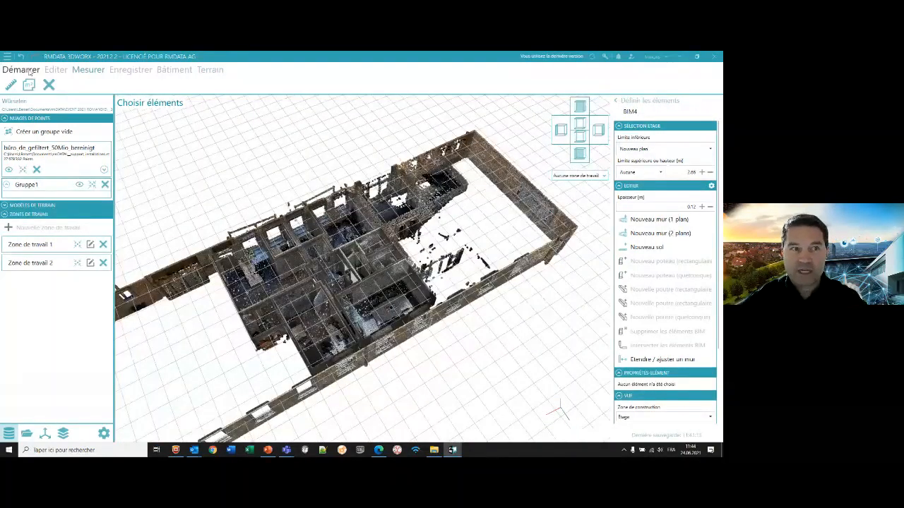
pyautogui.click(29, 71)
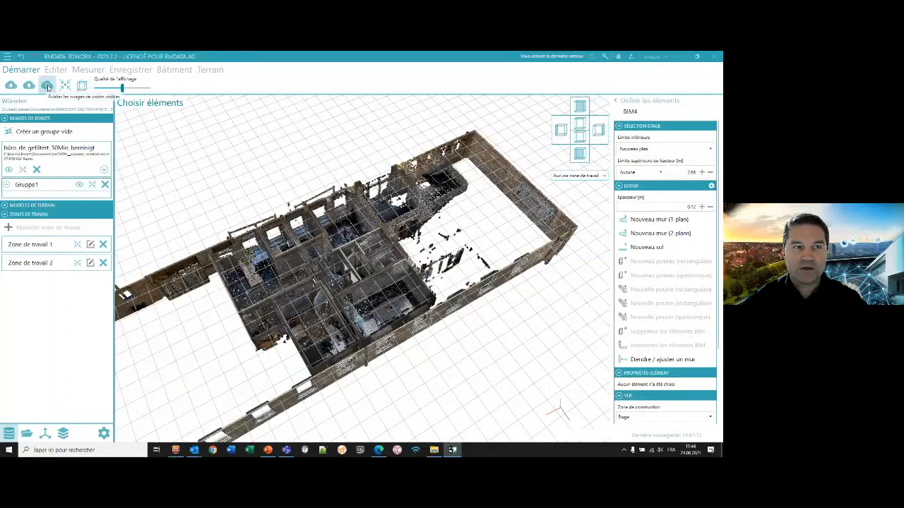
pyautogui.click(47, 86)
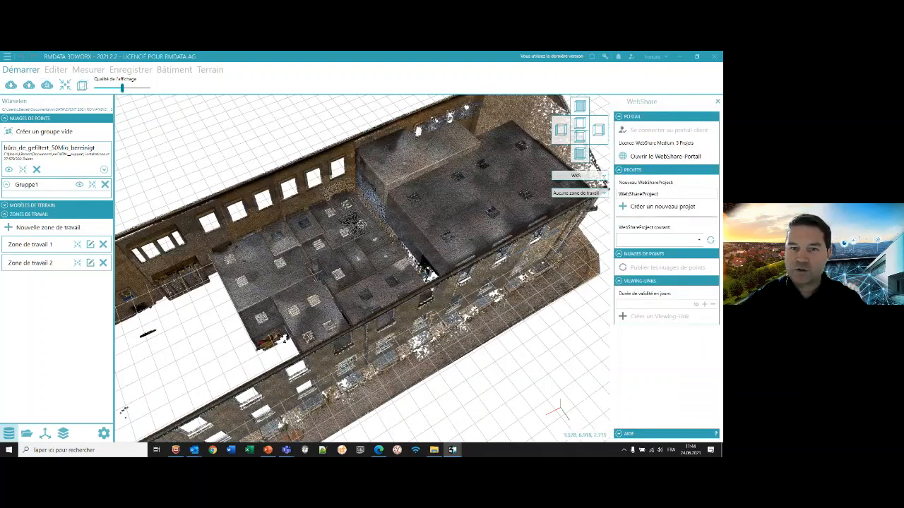
pyautogui.moveTo(375, 240); pyautogui.dragTo(392, 166, button='middle')
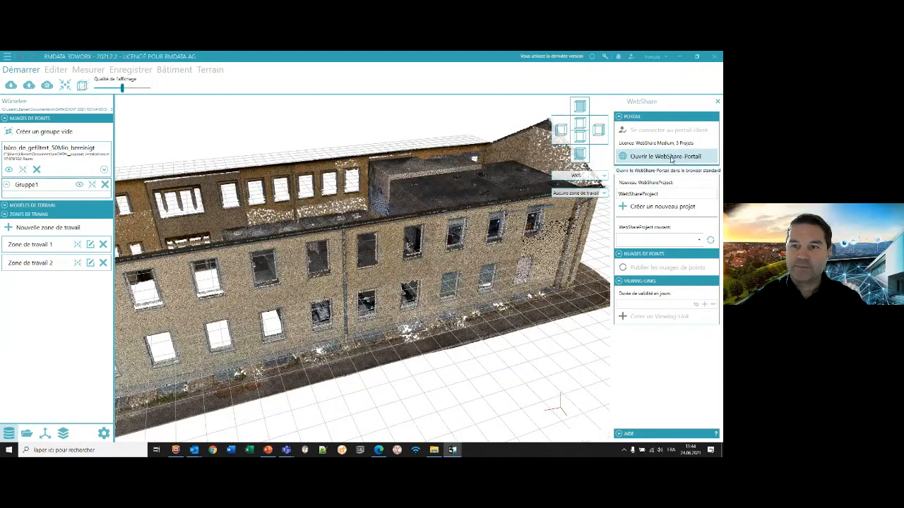
pyautogui.click(671, 158)
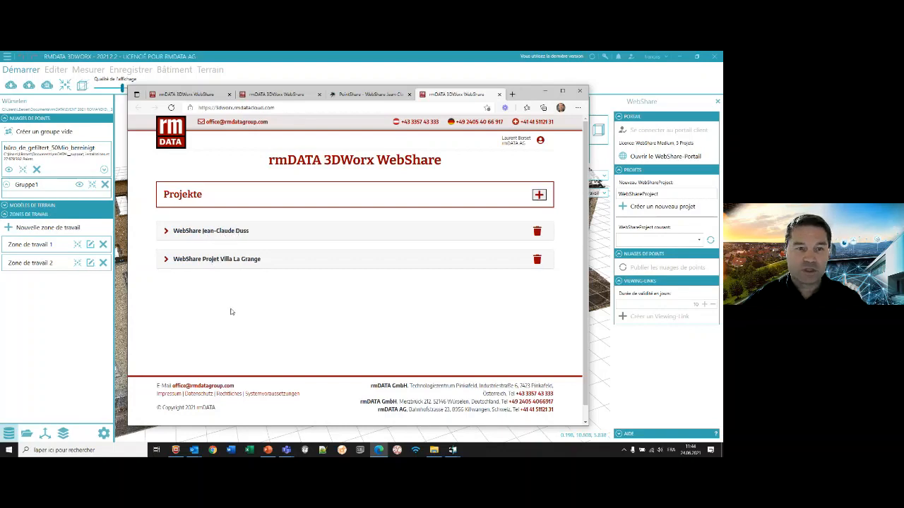
# - Expand both WebShare projects in the portal and open the viewing link of the one containing the büro_de_gefiltert_50Mio_bereinigt cloud
pyautogui.click(231, 260)
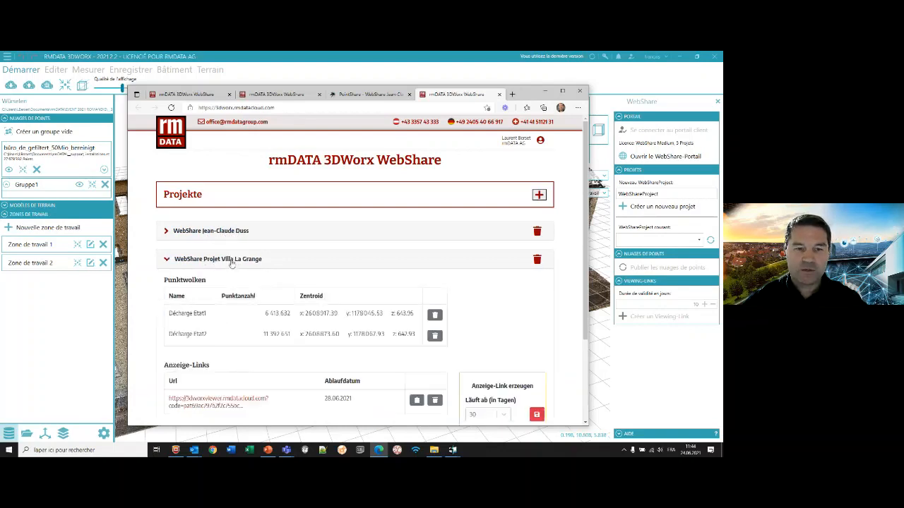
pyautogui.click(222, 230)
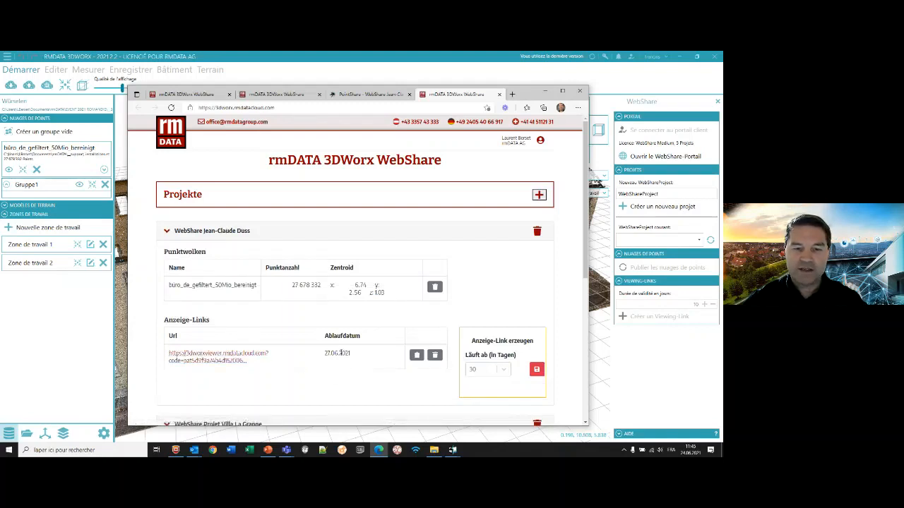
pyautogui.click(227, 355)
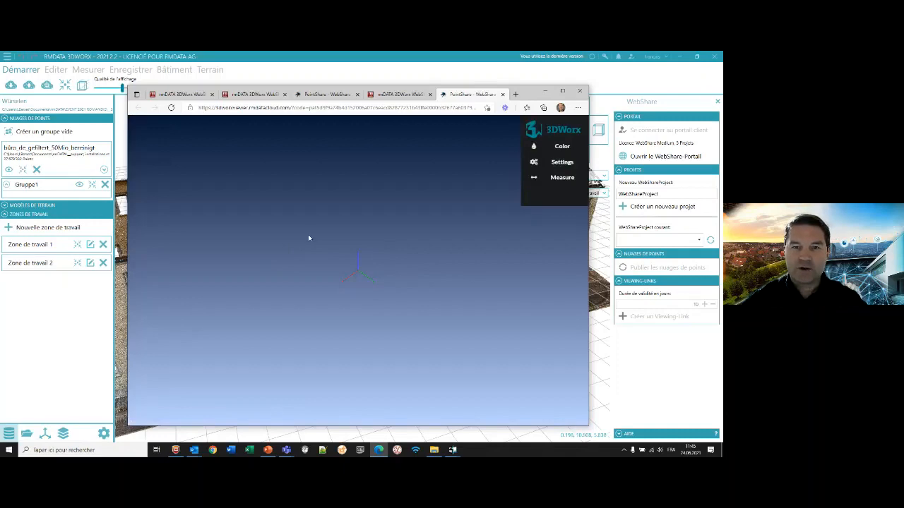
# - Examine the shared building point cloud in the web viewer from several sides, including a close view of the inner rooms' roofs
pyautogui.scroll(-10, 359, 272)
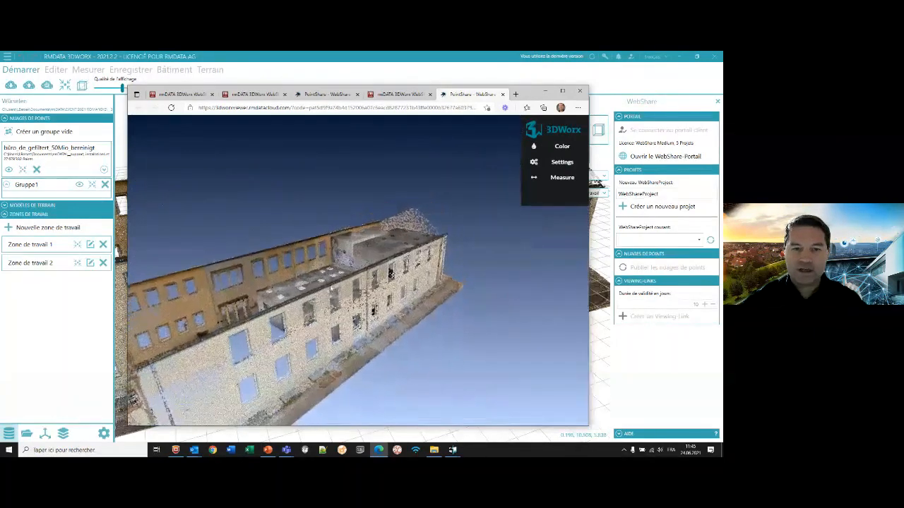
pyautogui.moveTo(330, 289); pyautogui.dragTo(354, 284)
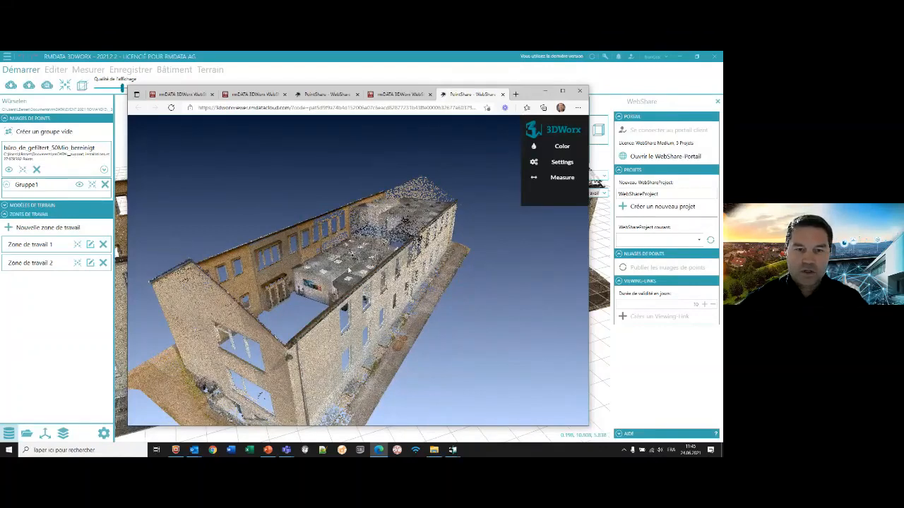
pyautogui.moveTo(348, 270); pyautogui.dragTo(367, 286)
pyautogui.scroll(5, 366, 285)
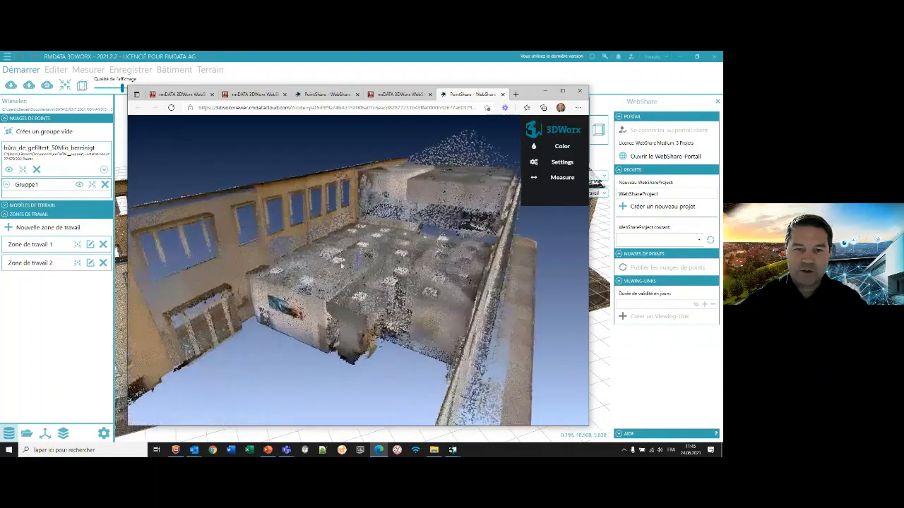
pyautogui.moveTo(333, 257); pyautogui.dragTo(196, 168)
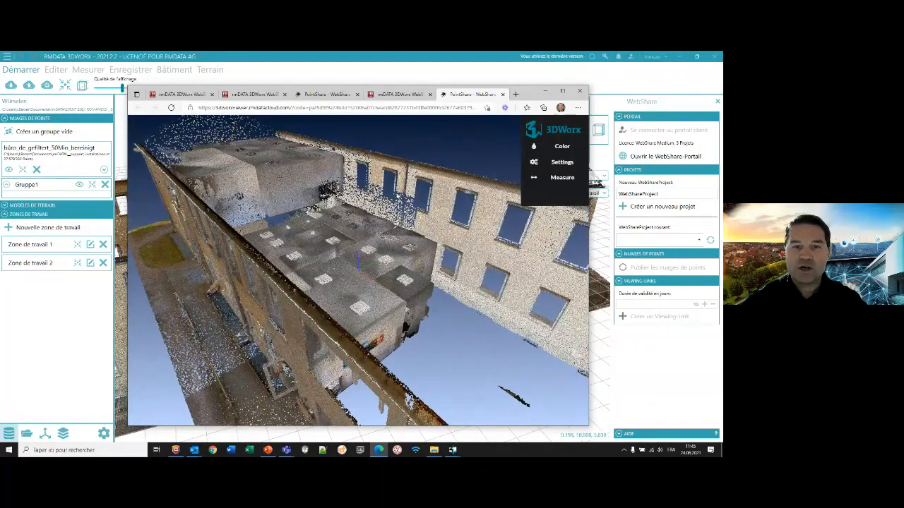
# - Measure the distance between two points across the inner rooms' roof in the web viewer
pyautogui.scroll(-5, 384, 255)
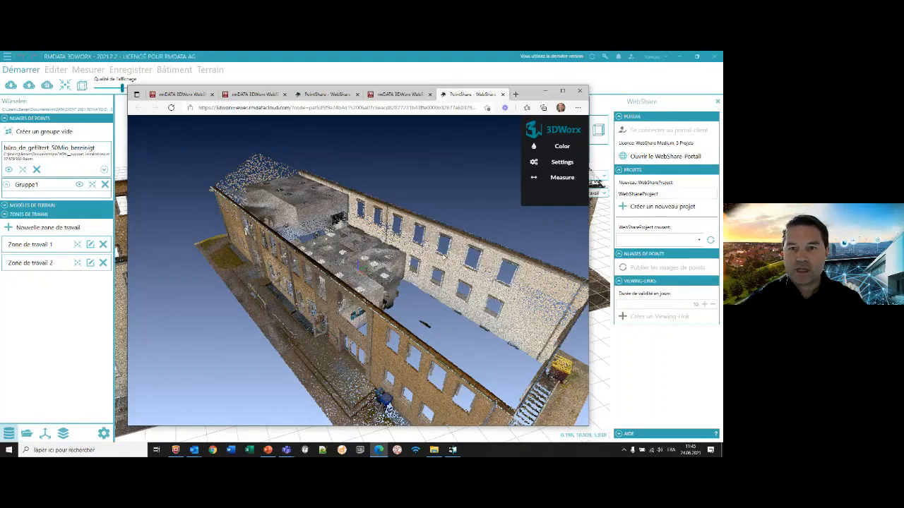
pyautogui.click(560, 179)
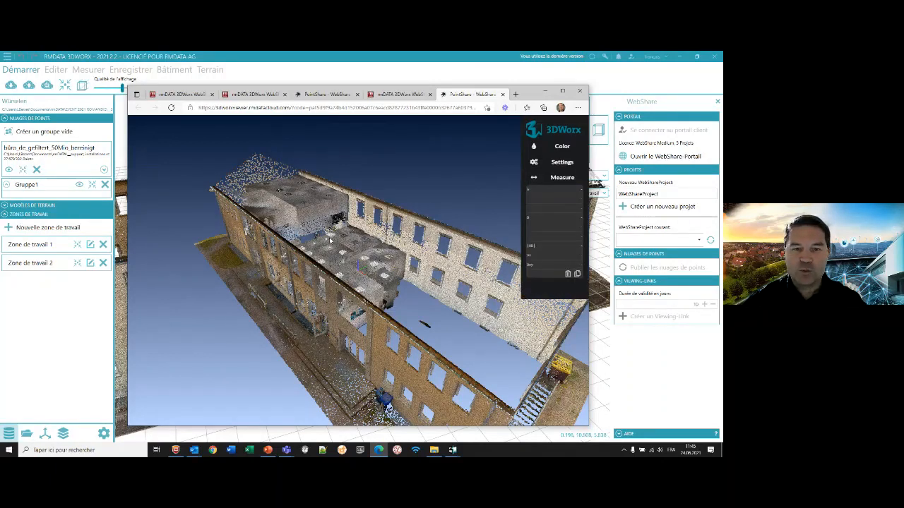
pyautogui.scroll(10, 330, 241)
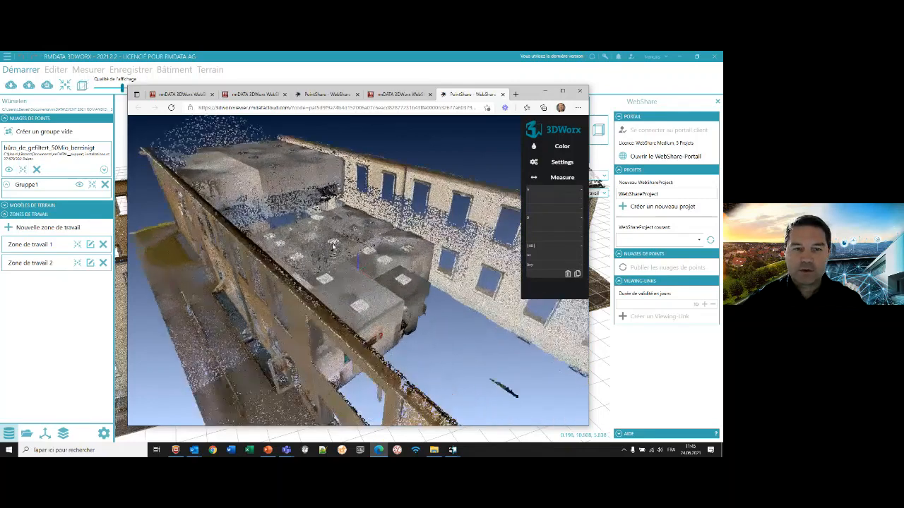
pyautogui.click(332, 252)
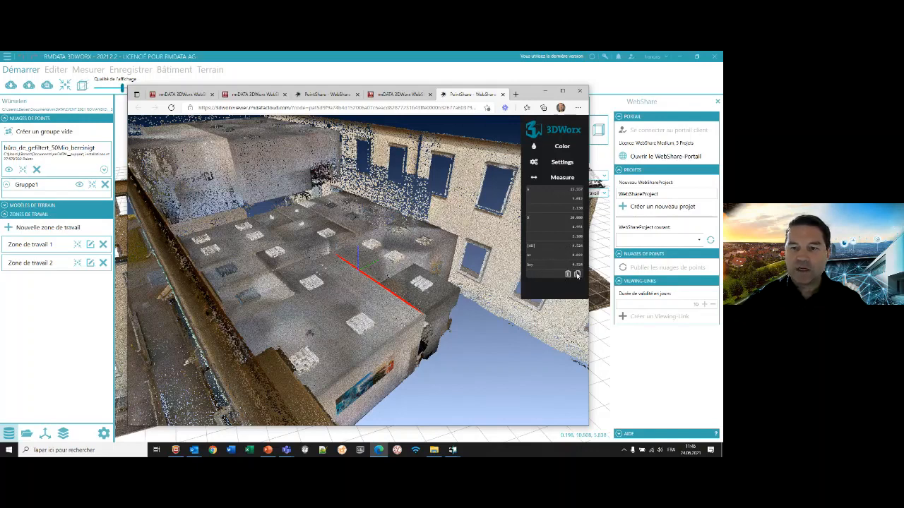
# - Copy the measurement results, paste them into a new blank Word document and close it without saving
pyautogui.click(578, 274)
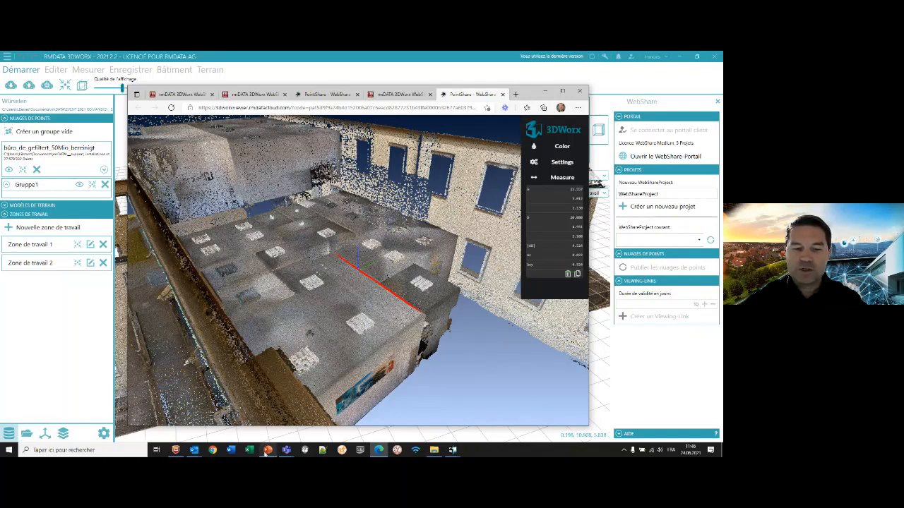
pyautogui.click(231, 450)
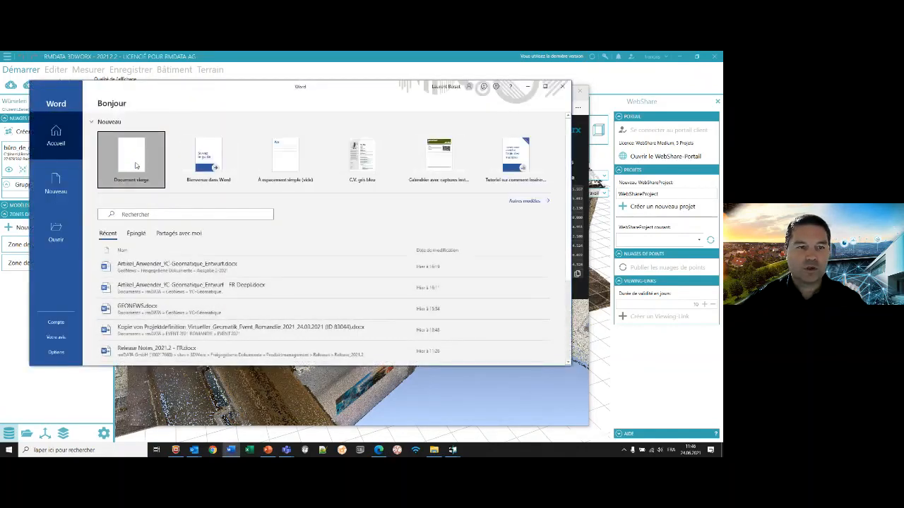
pyautogui.click(136, 166)
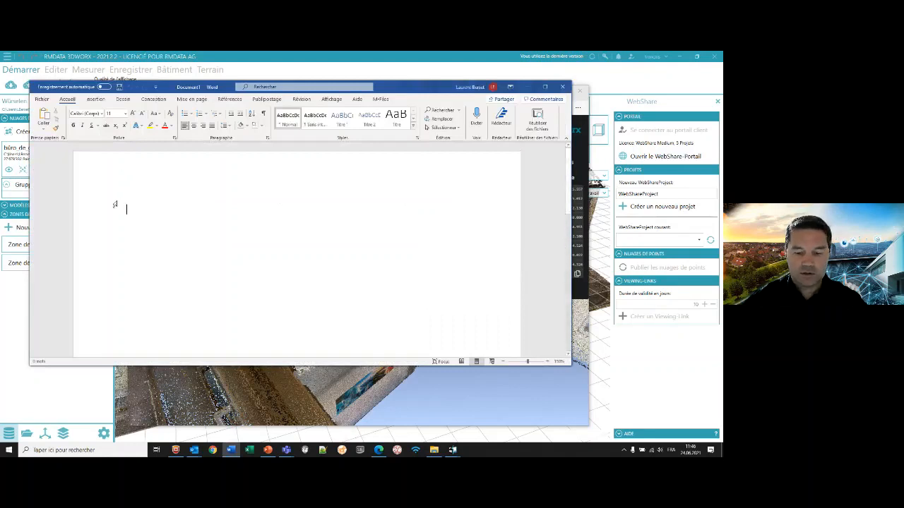
pyautogui.hotkey('ctrl', 'v')
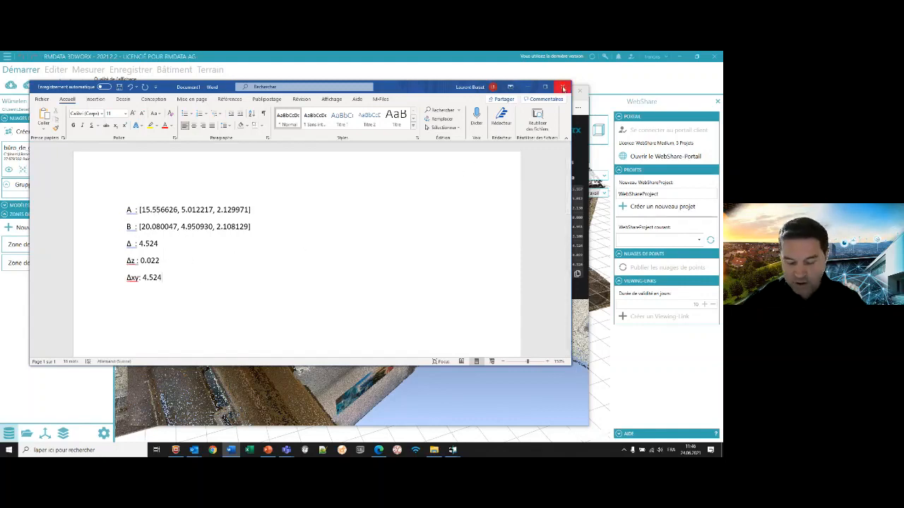
pyautogui.click(563, 88)
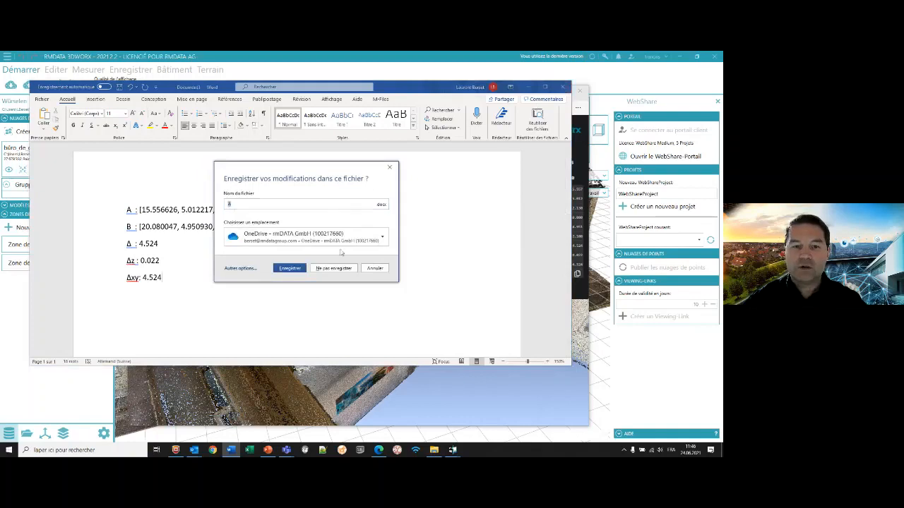
pyautogui.click(340, 267)
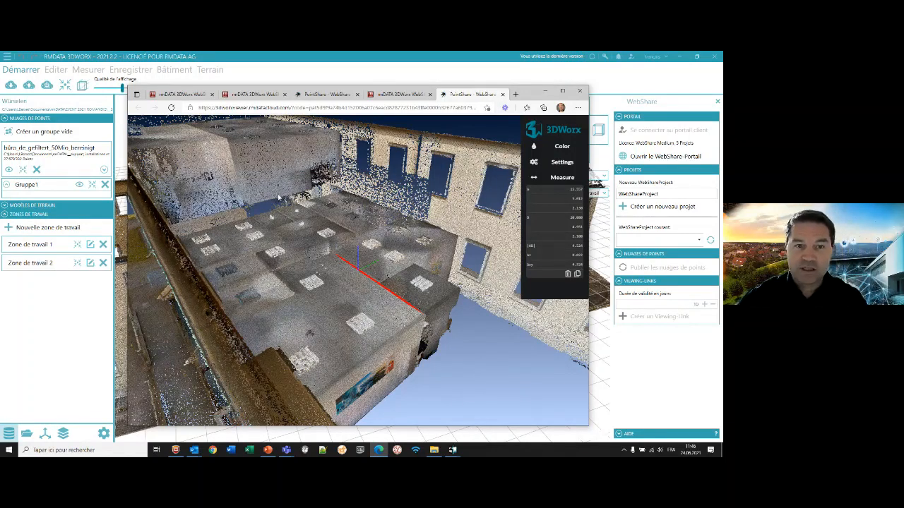
# - Switch back to the rmDATA 3DWorx window, check the available current WebShare projects and view the whole building from its gable end
pyautogui.scroll(-6, 278, 198)
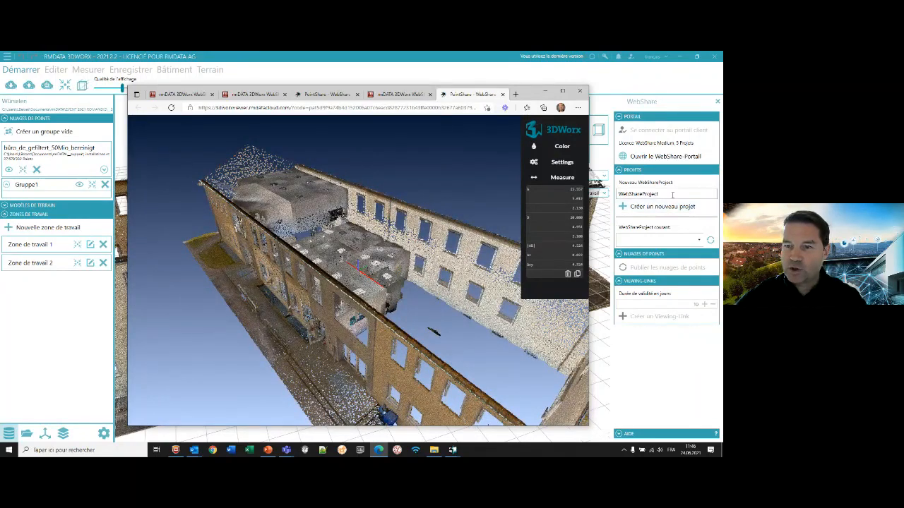
pyautogui.click(672, 195)
pyautogui.click(698, 240)
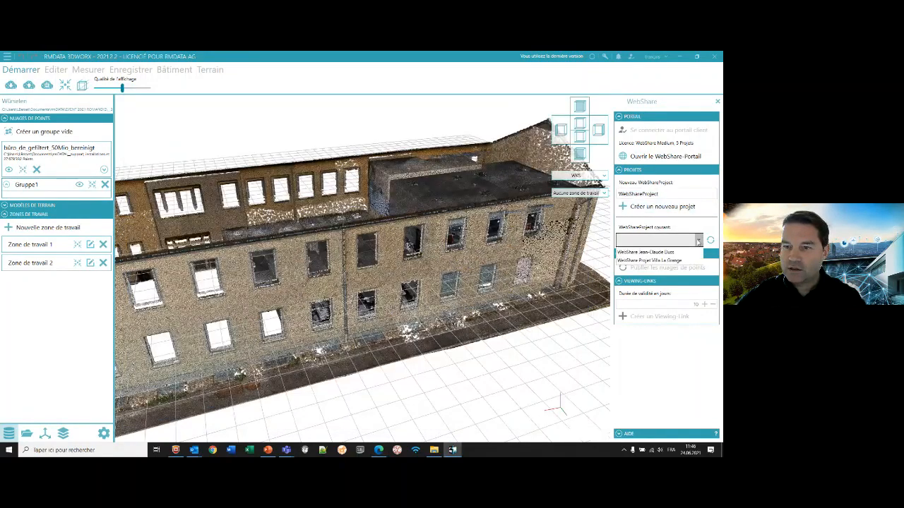
pyautogui.click(708, 223)
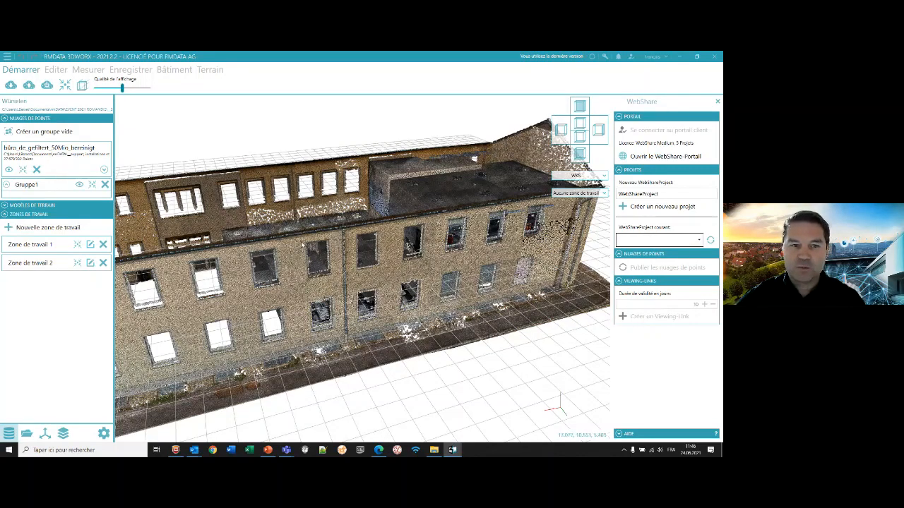
pyautogui.scroll(-5, 302, 245)
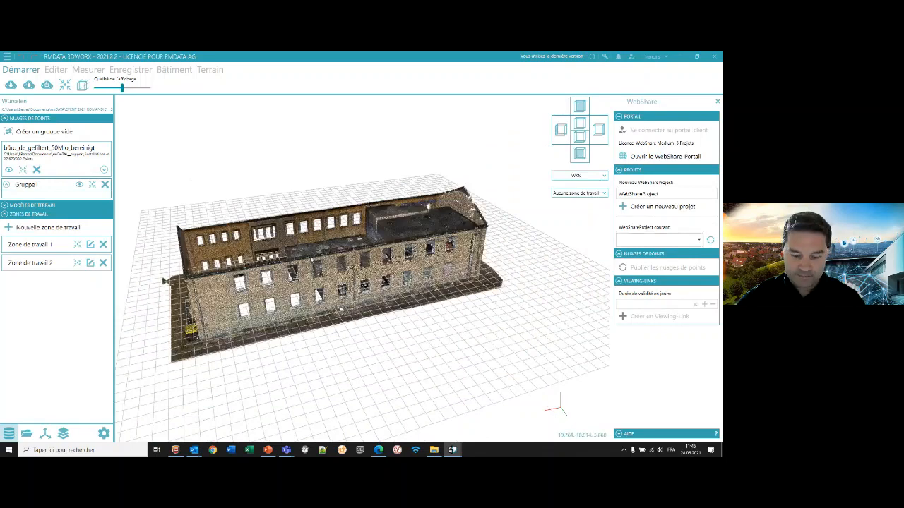
pyautogui.moveTo(311, 259); pyautogui.dragTo(356, 261)
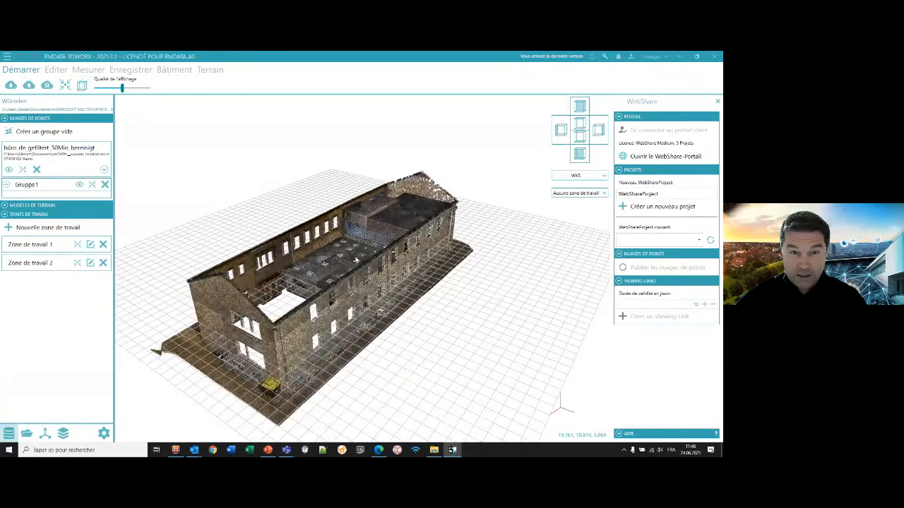